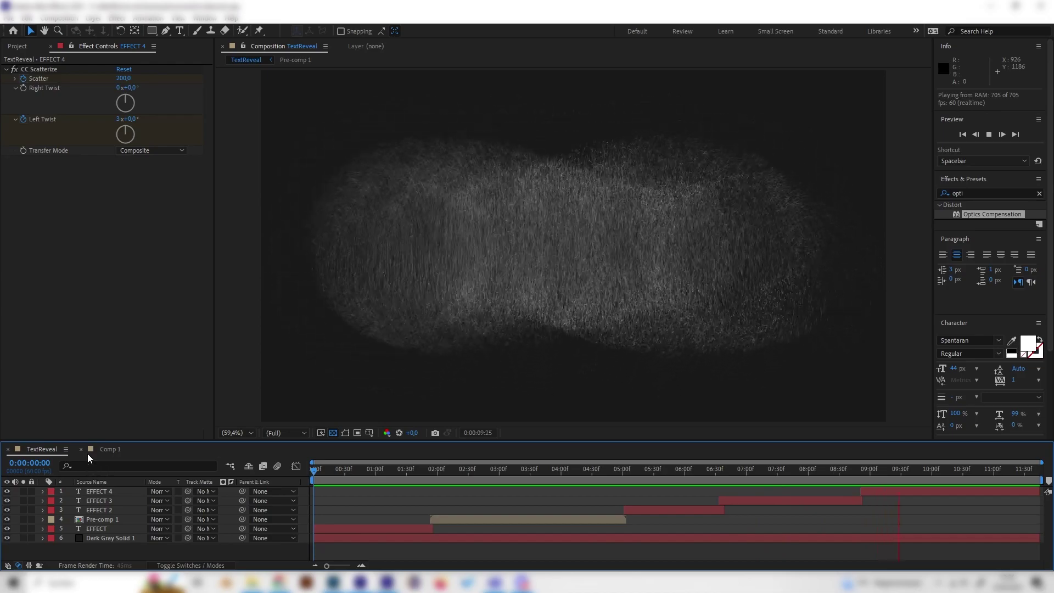
# Switch to Comp 1 and create a new text layer reading EFFECT
pyautogui.click(108, 449)
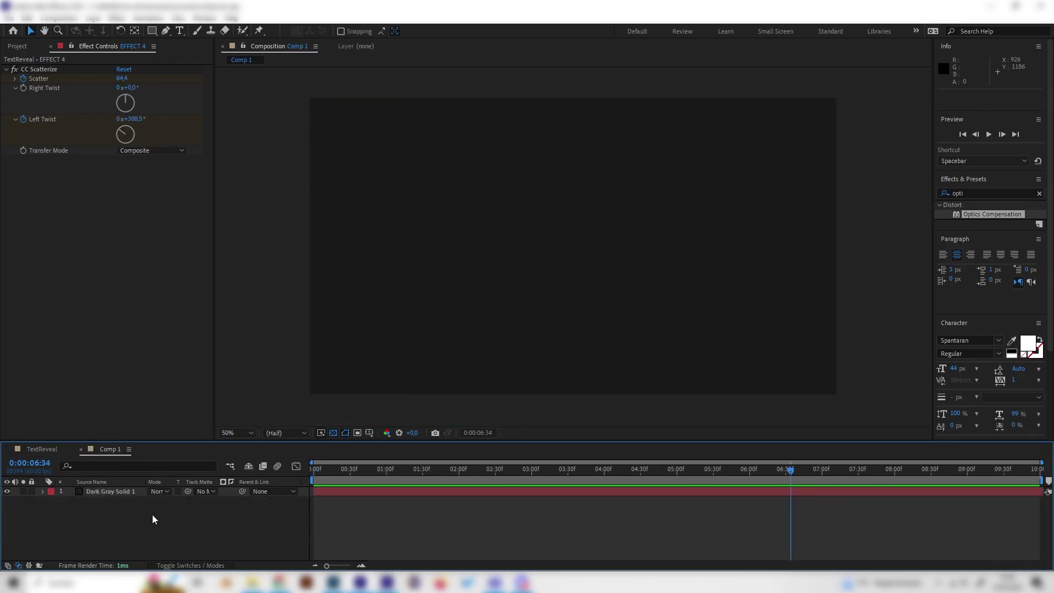
pyautogui.rightClick(113, 509)
pyautogui.moveTo(172, 380)
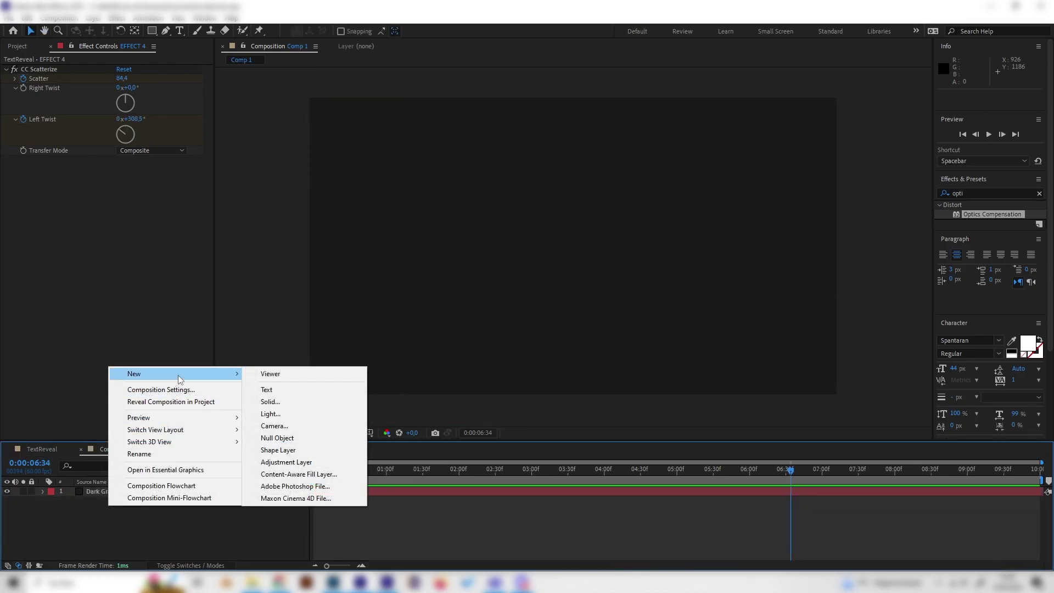
pyautogui.click(291, 391)
pyautogui.write('EFFECTS')
pyautogui.press('BackSpace')
pyautogui.press('capslock')
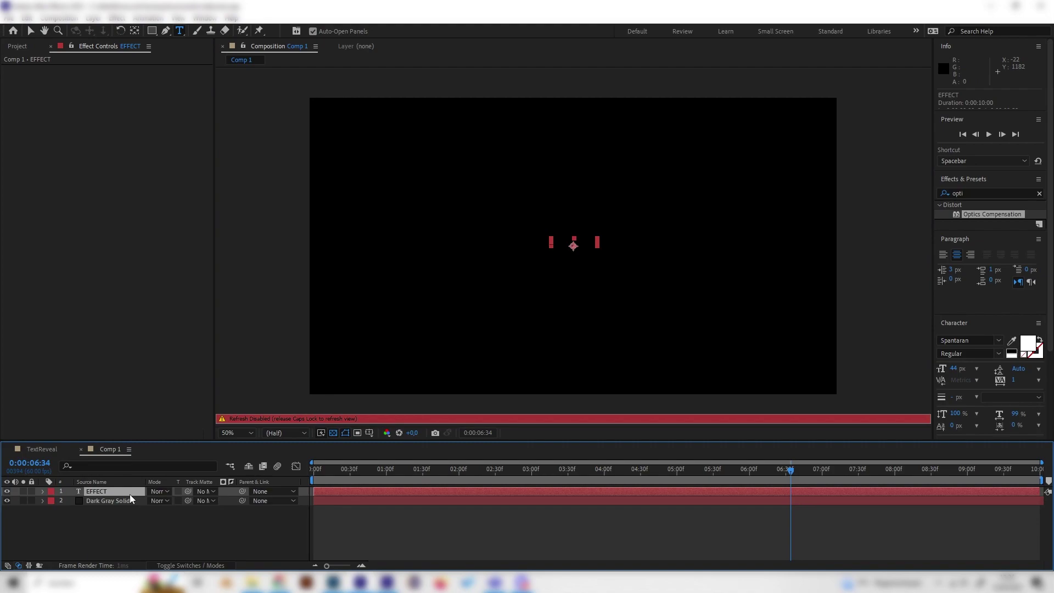
pyautogui.press('capslock')
# Scale the EFFECT text layer up to 607%
pyautogui.press('s')
pyautogui.moveTo(165, 500); pyautogui.dragTo(430, 497)
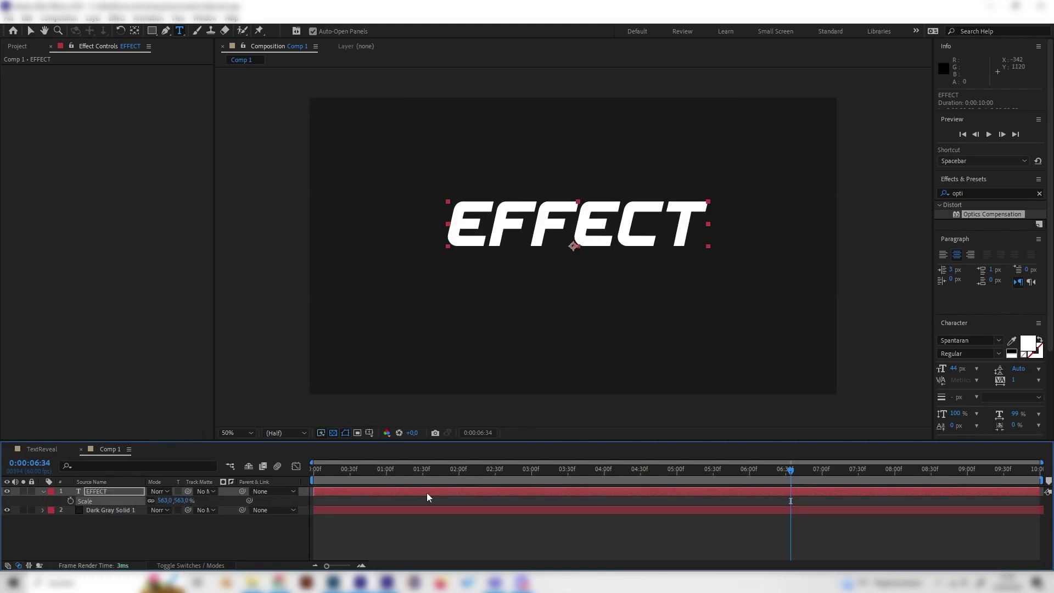
pyautogui.moveTo(173, 500); pyautogui.dragTo(1002, 362)
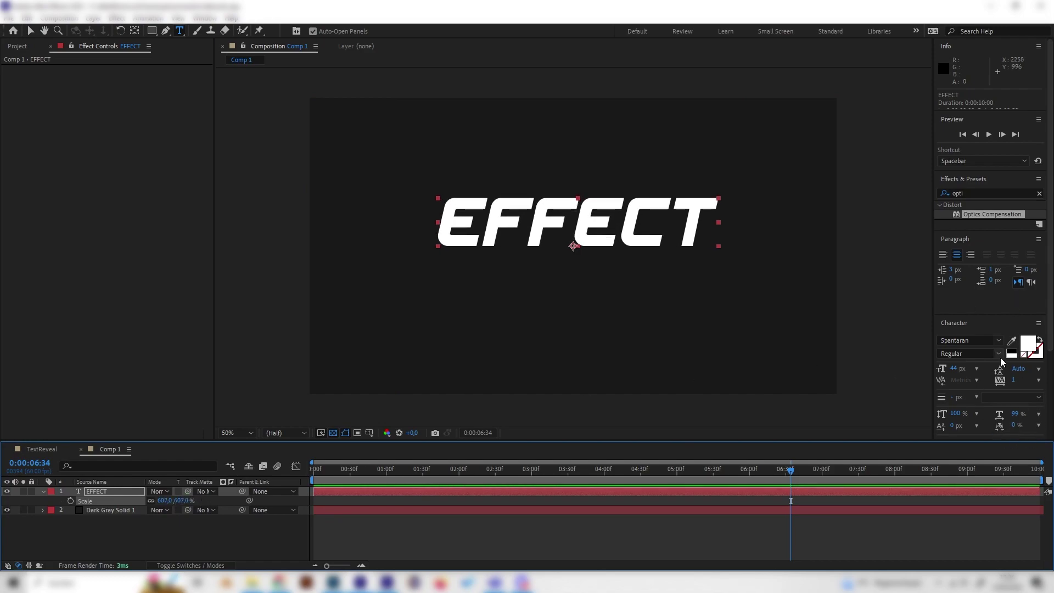
# Center the EFFECT text horizontally and vertically in the composition
pyautogui.scroll(-3, 983, 384)
pyautogui.click(963, 405)
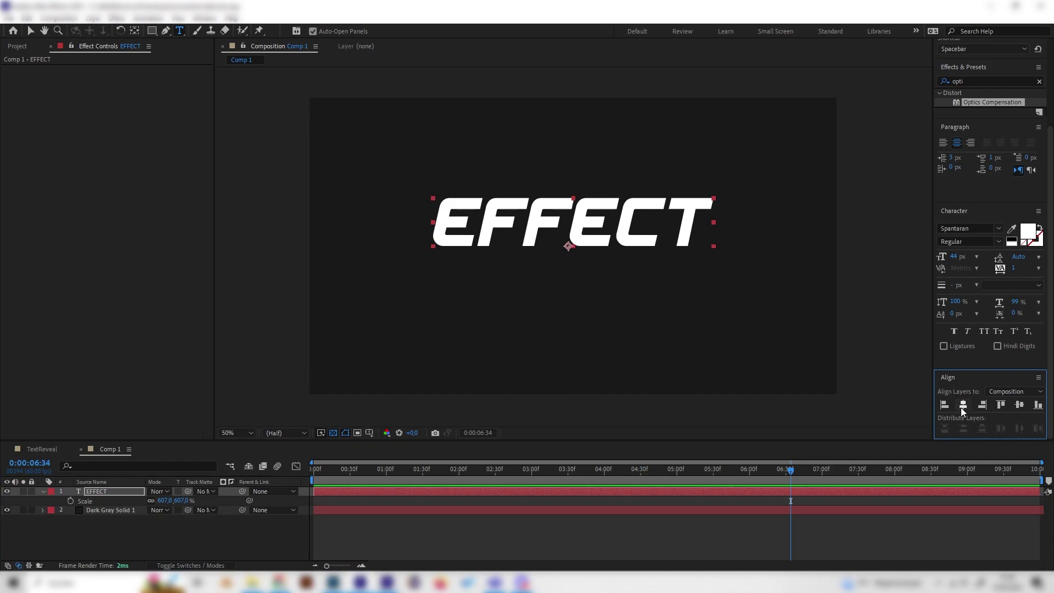
pyautogui.click(1020, 405)
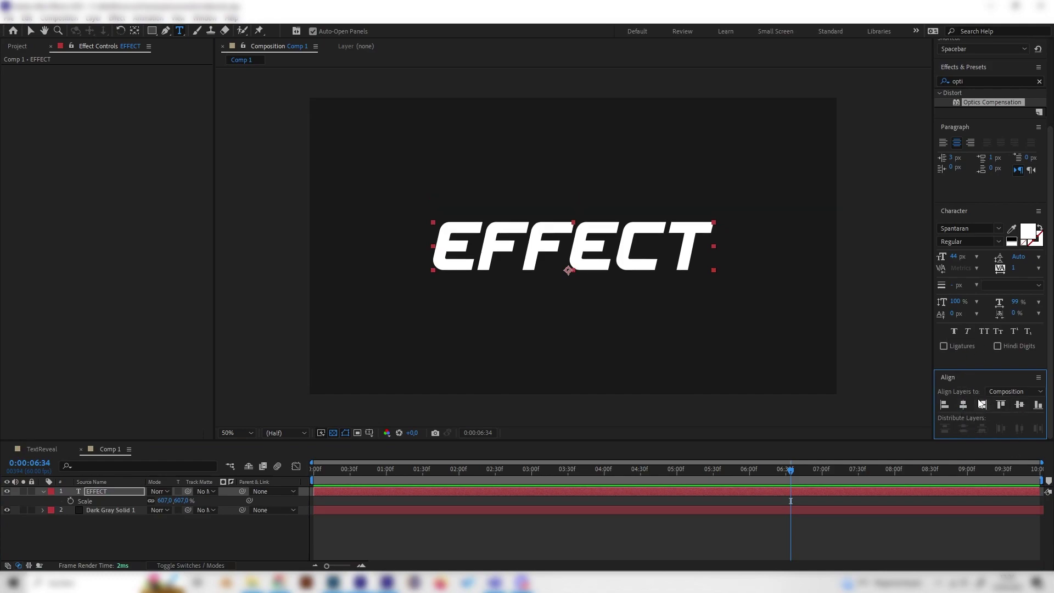
pyautogui.click(207, 18)
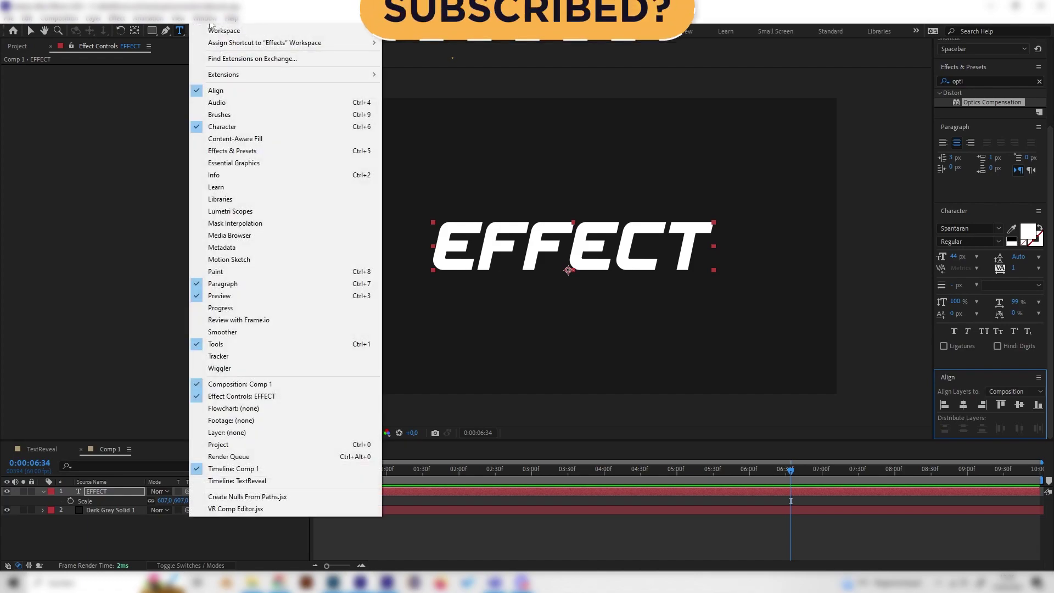
pyautogui.click(203, 90)
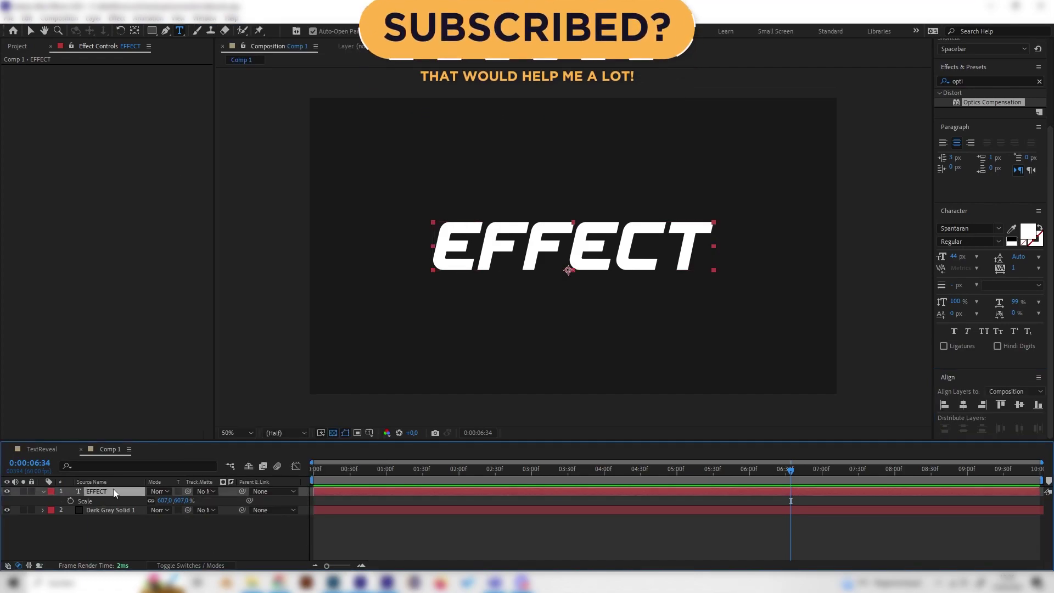
# Search the effects for "opti" and apply Optics Compensation to the EFFECT text layer
pyautogui.click(1039, 82)
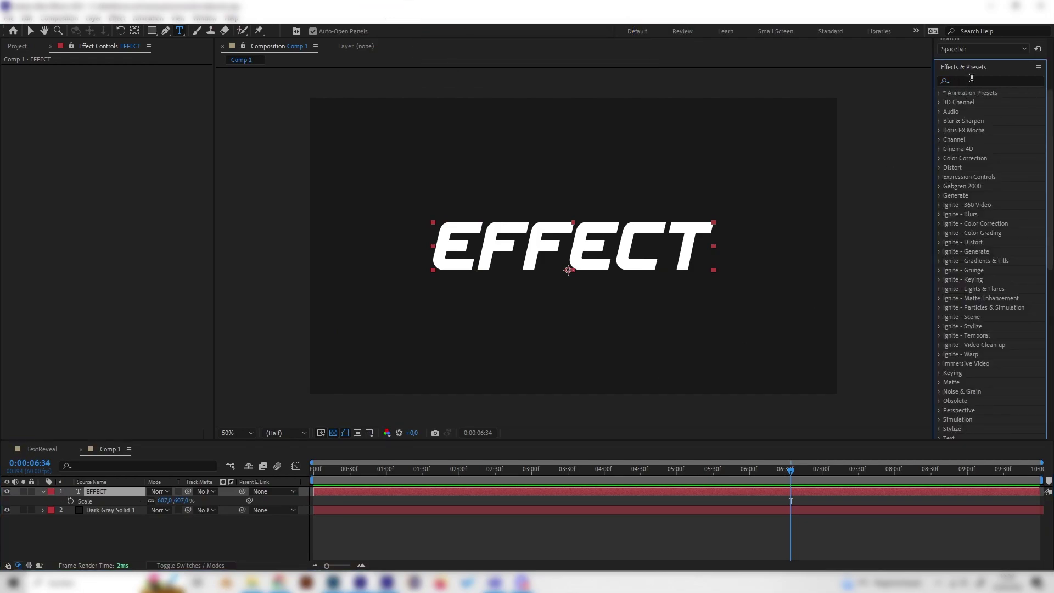
pyautogui.click(955, 83)
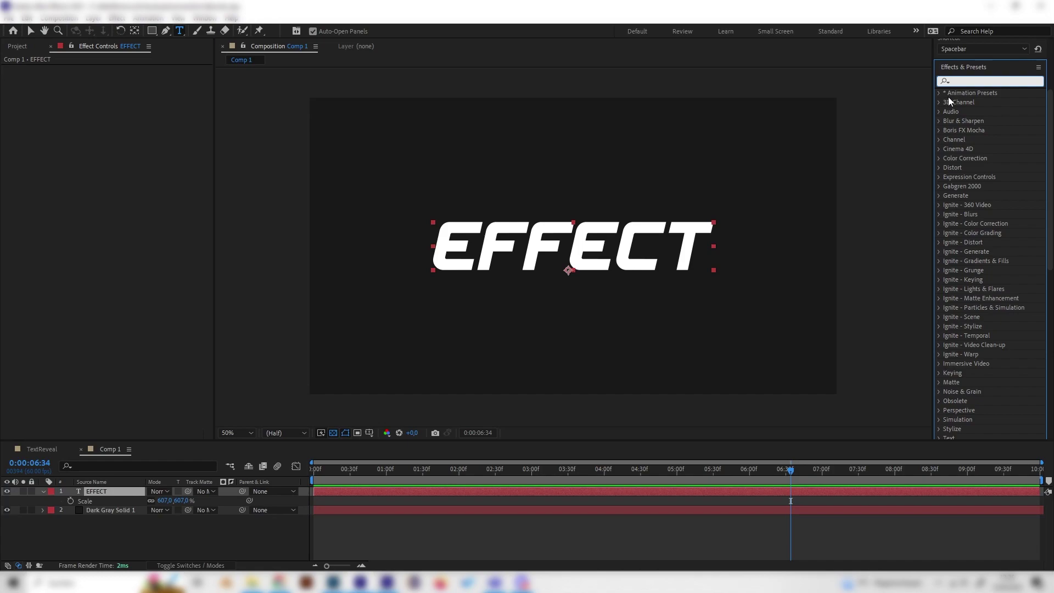
pyautogui.write('opti')
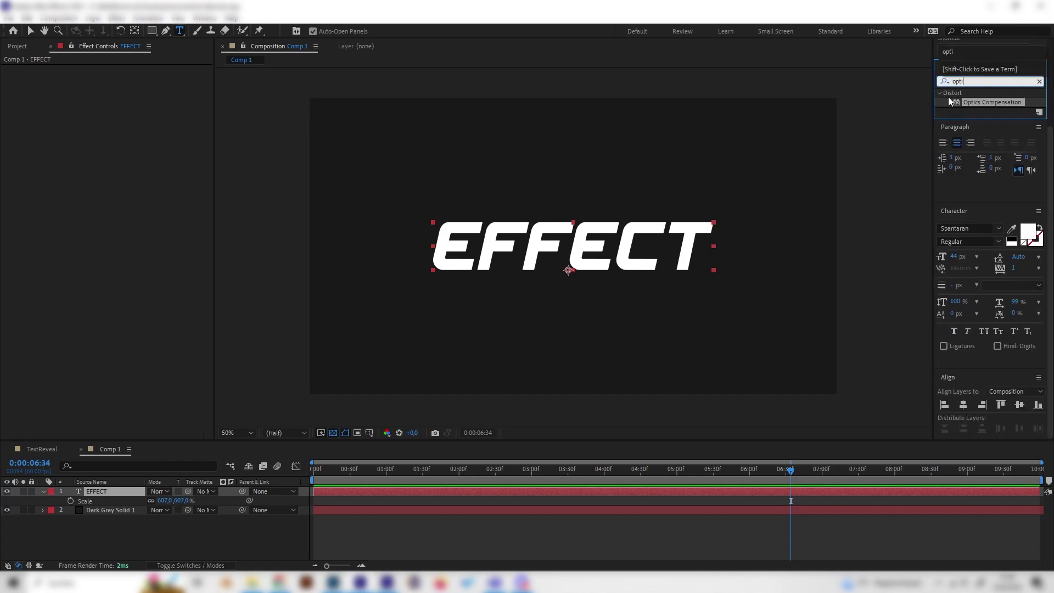
pyautogui.moveTo(979, 101); pyautogui.dragTo(104, 493)
# At the start of the timeline, enable Reverse Lens Distortion and keyframe the Field Of View at 180
pyautogui.click(338, 468)
pyautogui.press('Home')
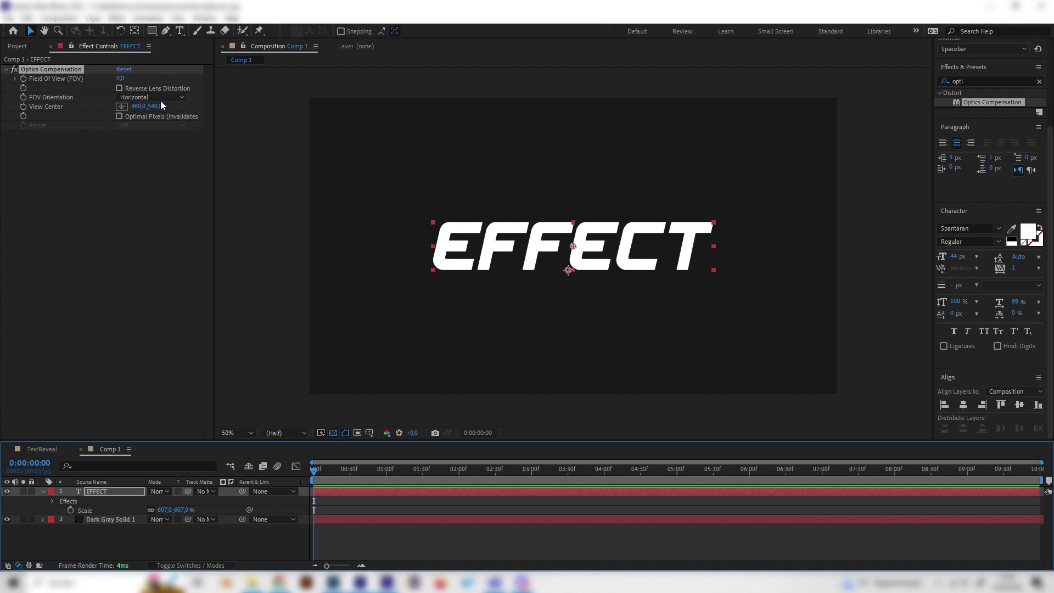
pyautogui.click(119, 88)
pyautogui.click(120, 79)
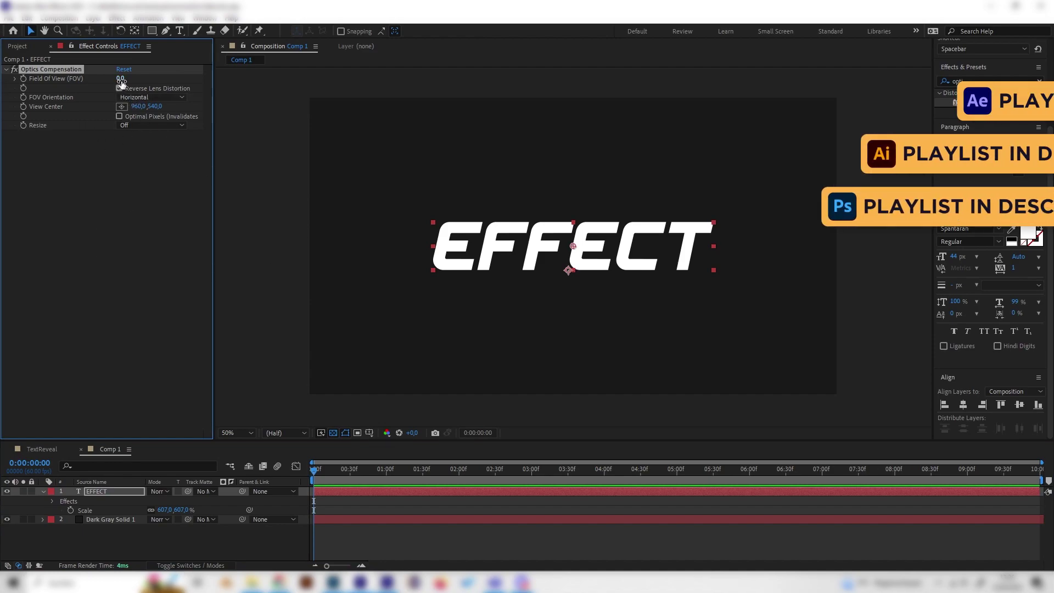
pyautogui.write('180')
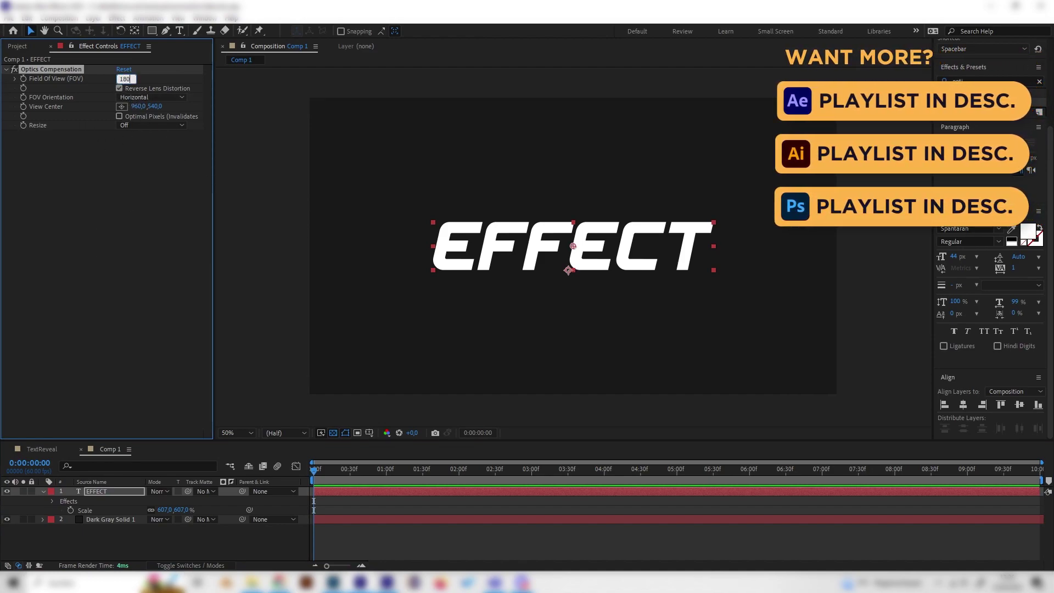
pyautogui.press('Return')
pyautogui.click(23, 79)
# Keyframe the Field Of View at 0 at 0:00:02:29 and preview the text reveal from the start
pyautogui.moveTo(463, 470); pyautogui.dragTo(494, 470)
pyautogui.write('0')
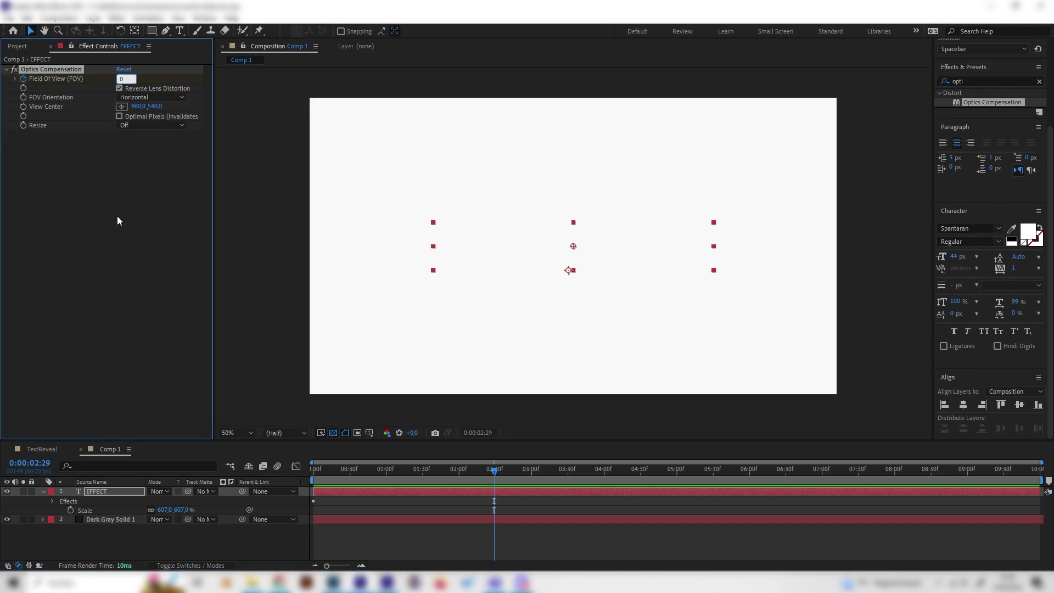
pyautogui.press('Return')
pyautogui.press('Home')
pyautogui.press('space')
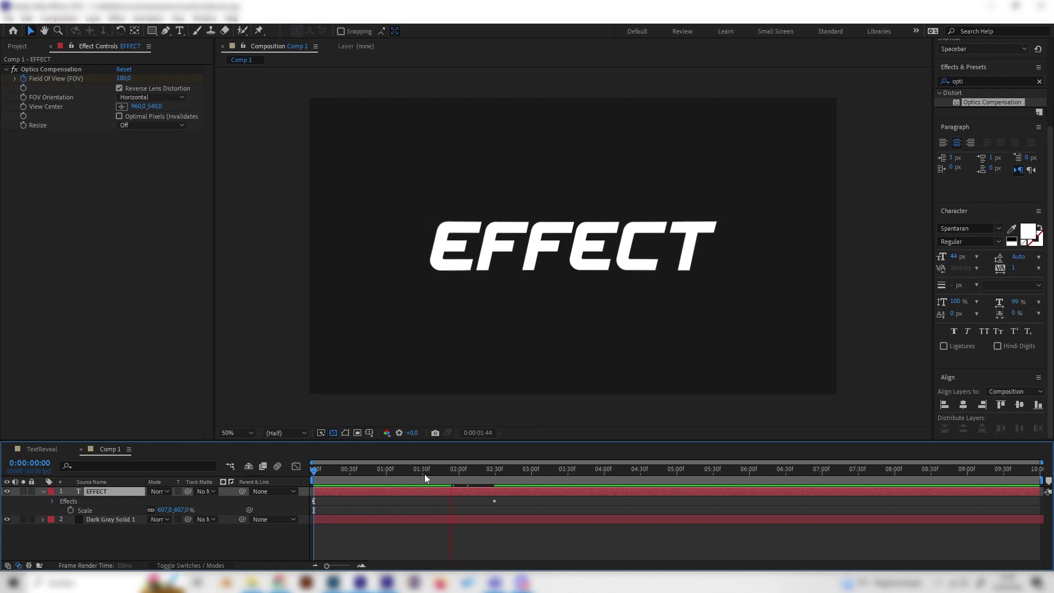
pyautogui.press('space')
pyautogui.press('space')
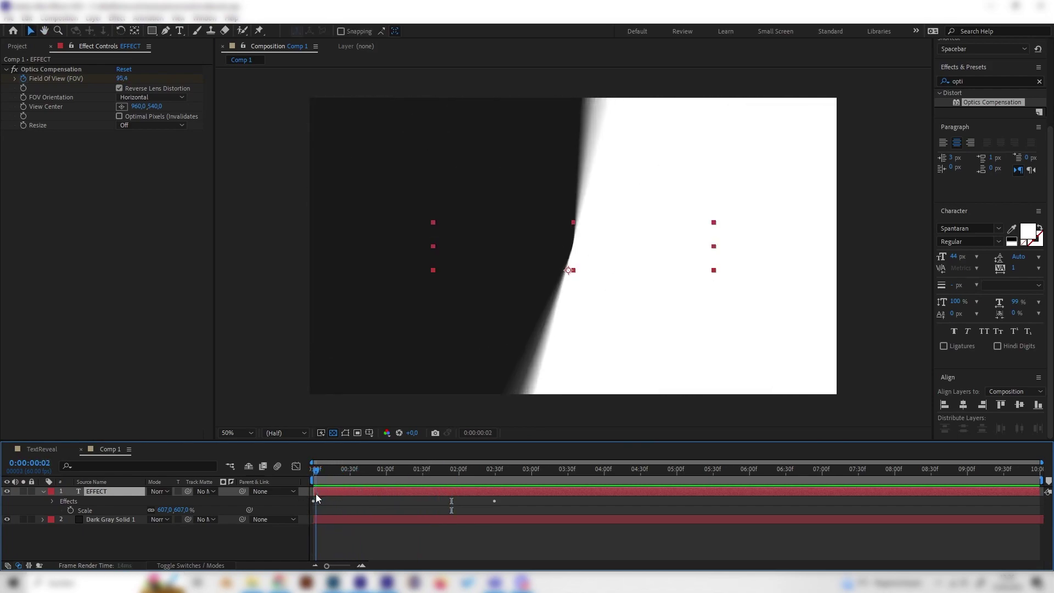
pyautogui.press('space')
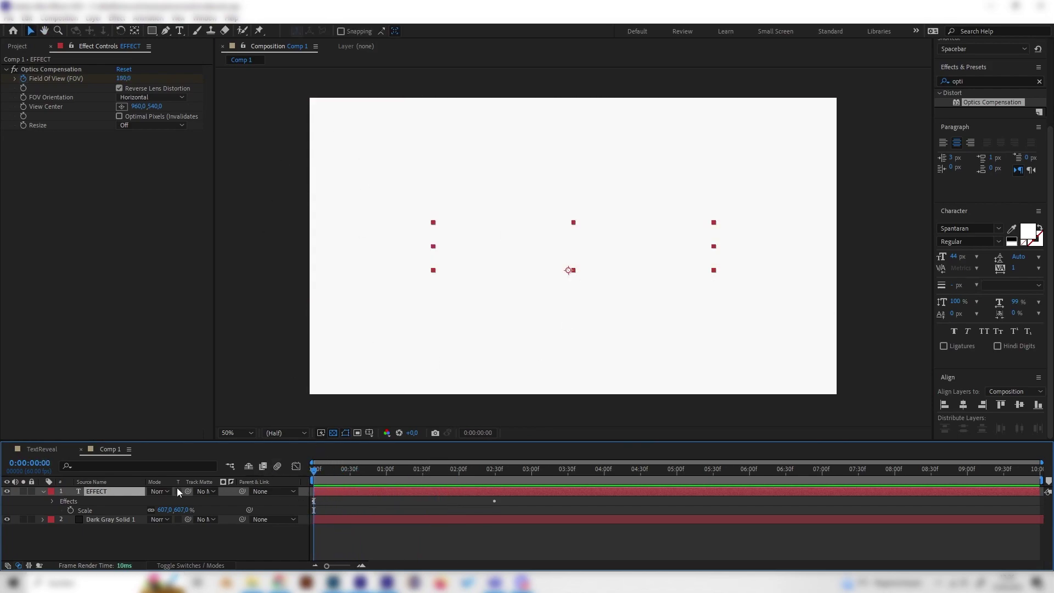
# Keyframe the EFFECT layer's opacity at 0% at the start of the timeline
pyautogui.click(176, 543)
pyautogui.click(123, 493)
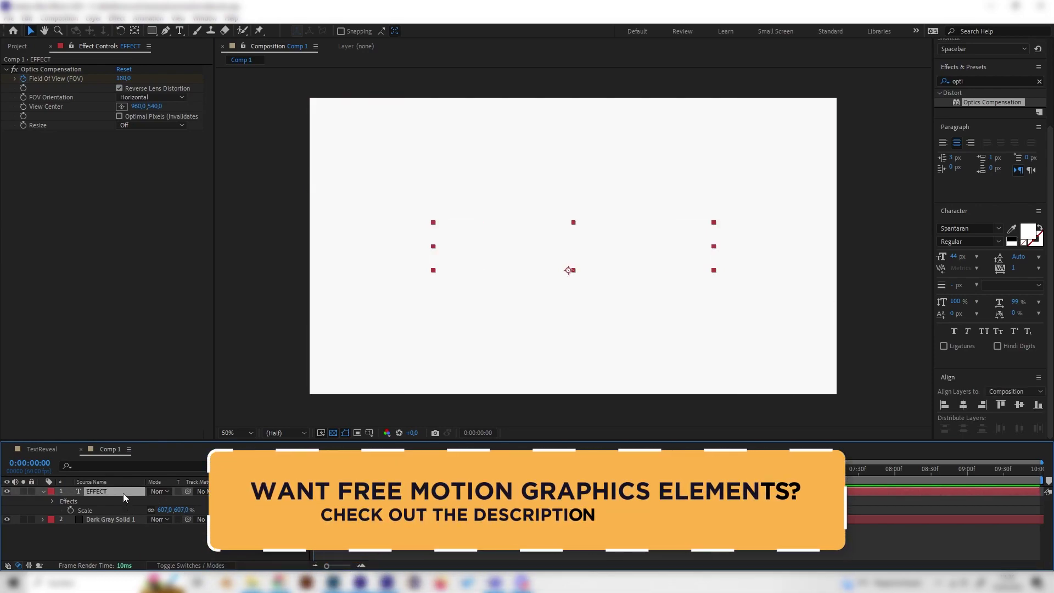
pyautogui.press('t')
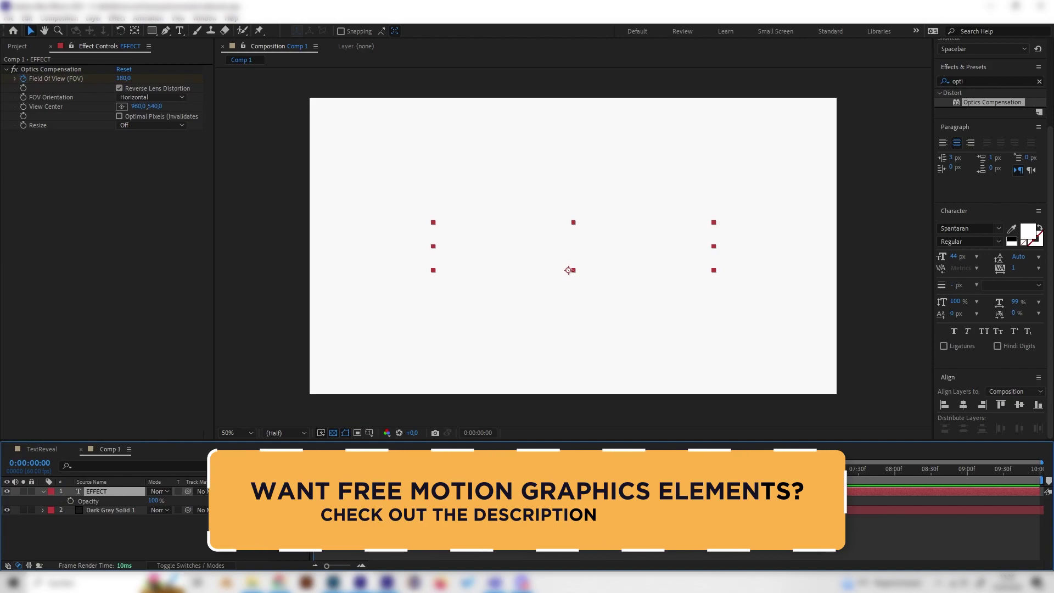
pyautogui.moveTo(158, 506); pyautogui.dragTo(66, 512)
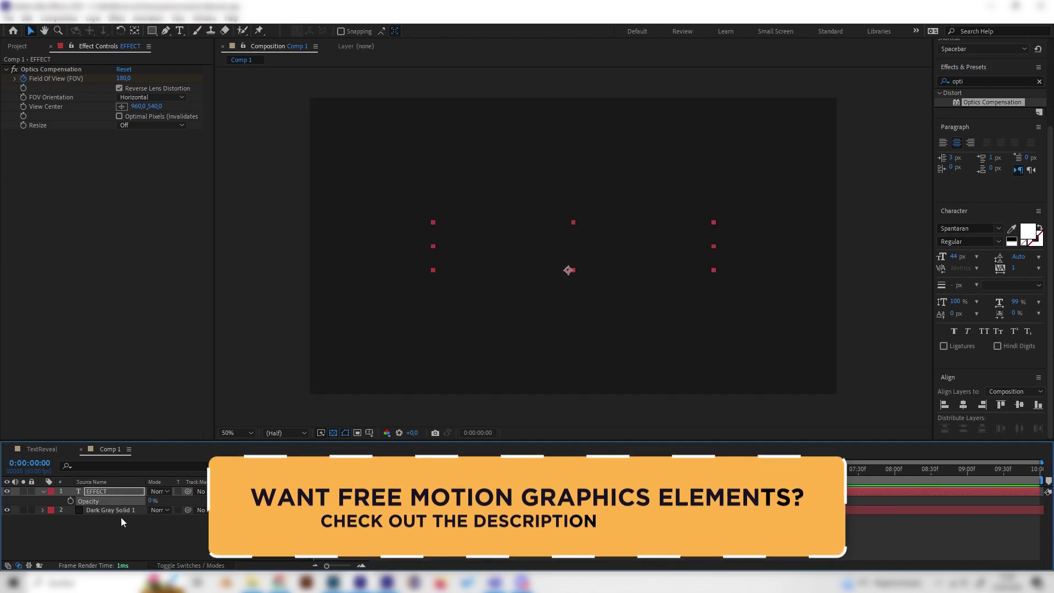
pyautogui.click(70, 501)
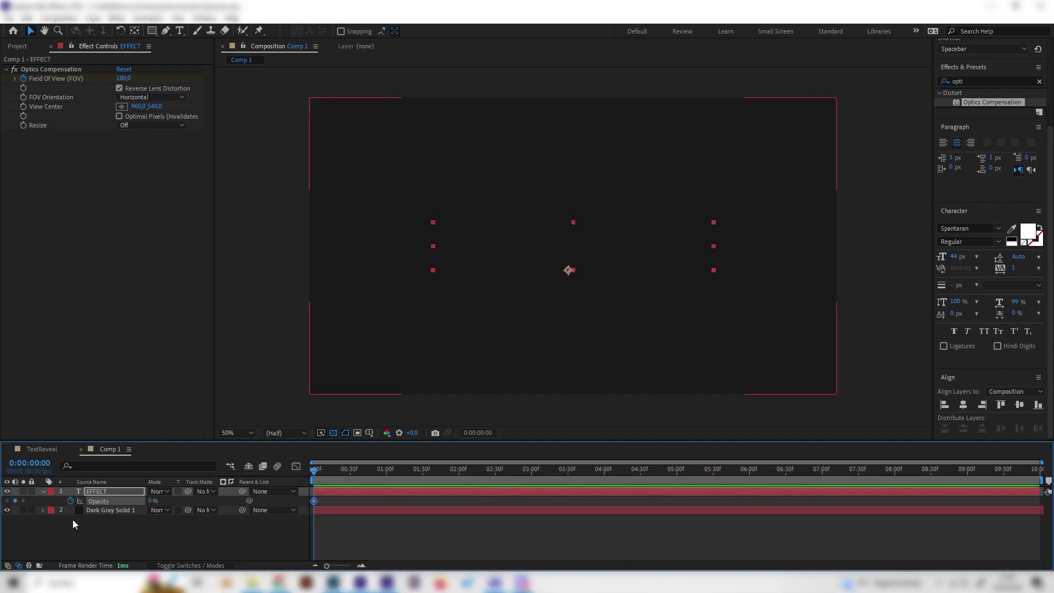
# Keyframe the EFFECT layer's opacity at 100% at 0:00:00:30 and preview the fade-in
pyautogui.moveTo(337, 470); pyautogui.dragTo(350, 469)
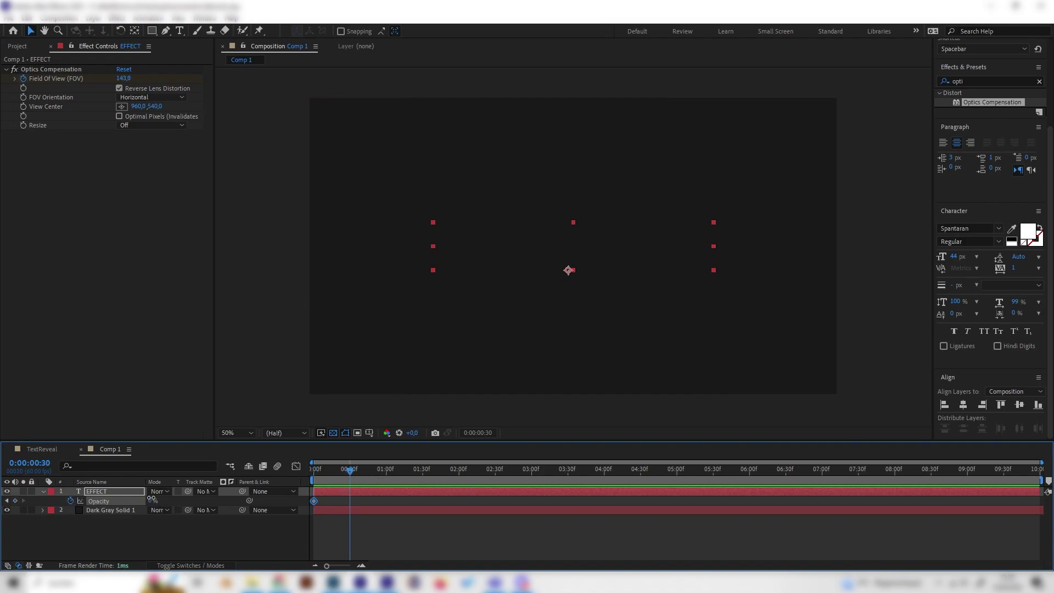
pyautogui.moveTo(152, 500); pyautogui.dragTo(313, 497)
pyautogui.press('space')
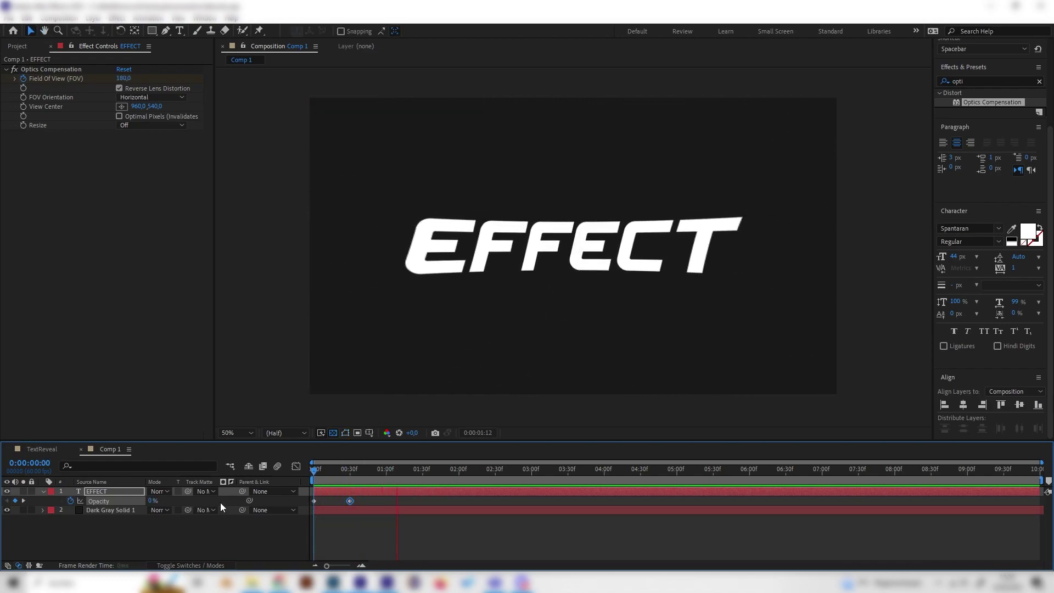
pyautogui.press('space')
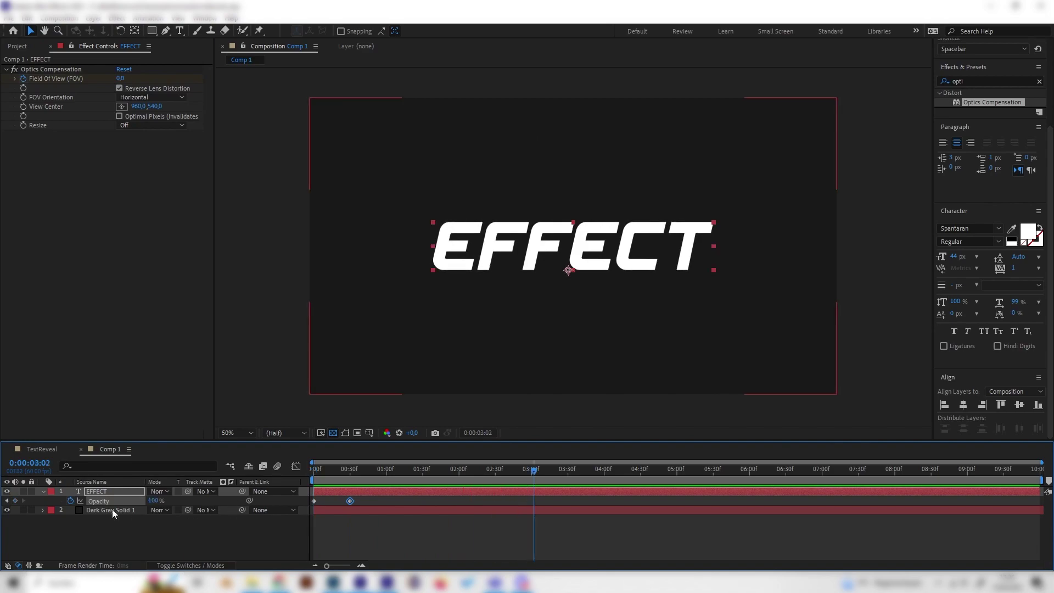
# Remove the opacity keyframes from the EFFECT layer, keeping its opacity at 100%
pyautogui.click(85, 492)
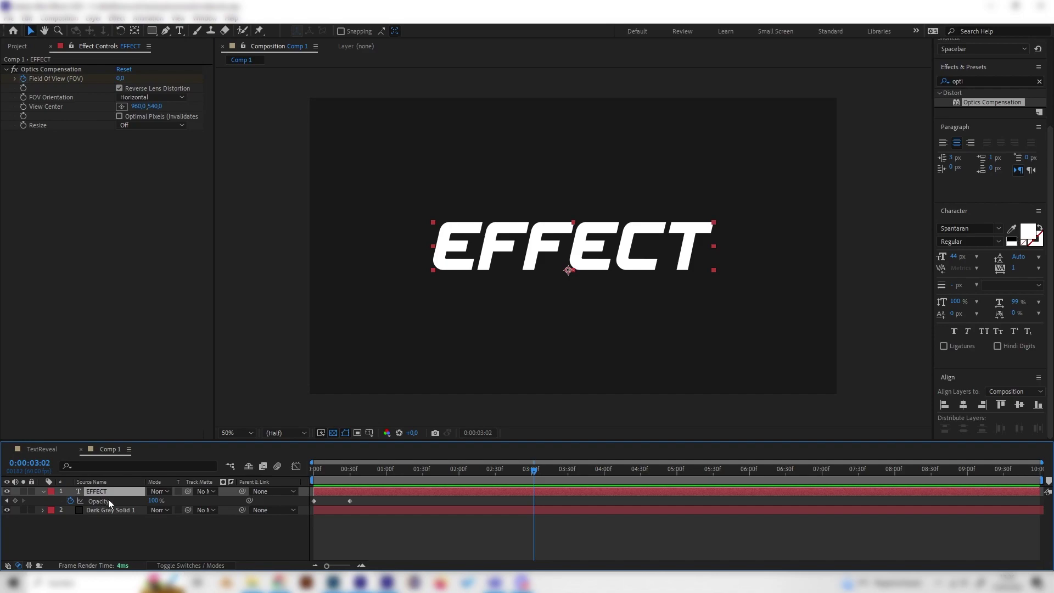
pyautogui.click(70, 501)
pyautogui.moveTo(153, 500); pyautogui.dragTo(71, 509)
pyautogui.hotkey('ctrl', 'z')
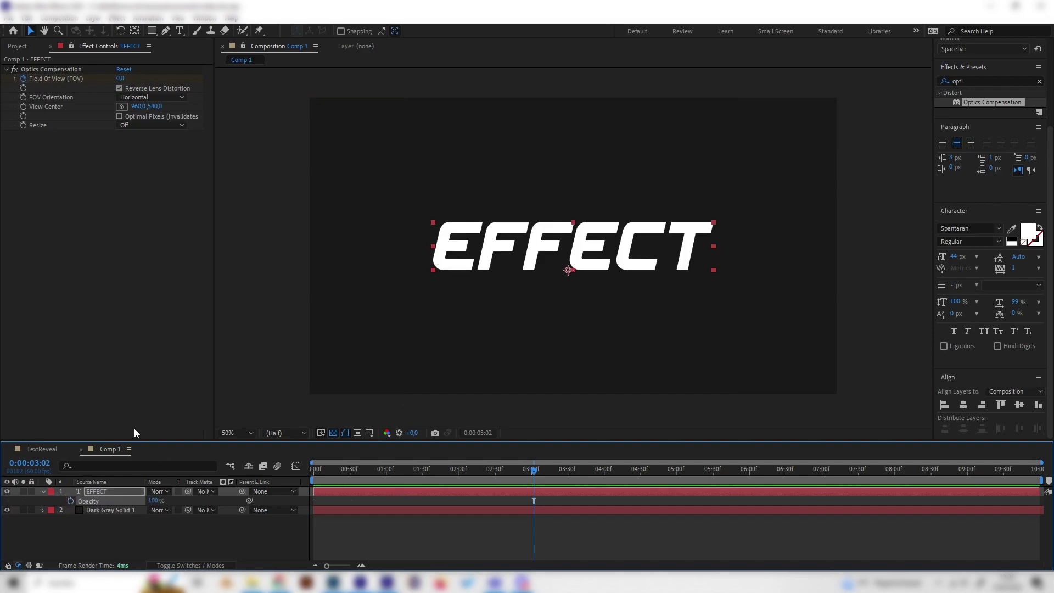
# Delete Optics Compensation from the EFFECT layer, return to the timeline start and collapse the layer's properties
pyautogui.click(44, 70)
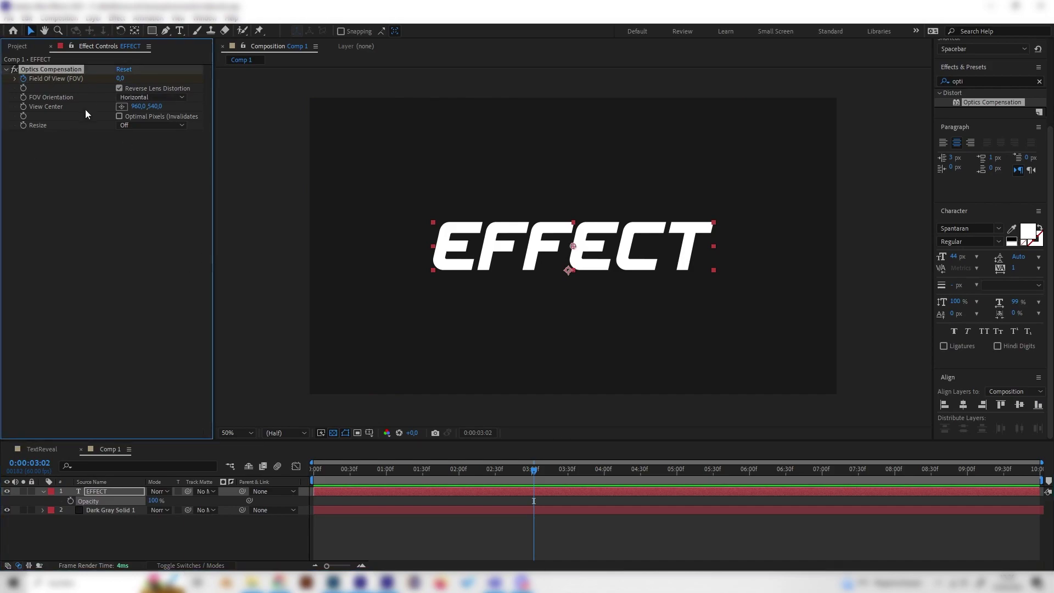
pyautogui.press('Delete')
pyautogui.click(136, 509)
pyautogui.click(374, 491)
pyautogui.click(327, 469)
pyautogui.press('Home')
pyautogui.click(43, 492)
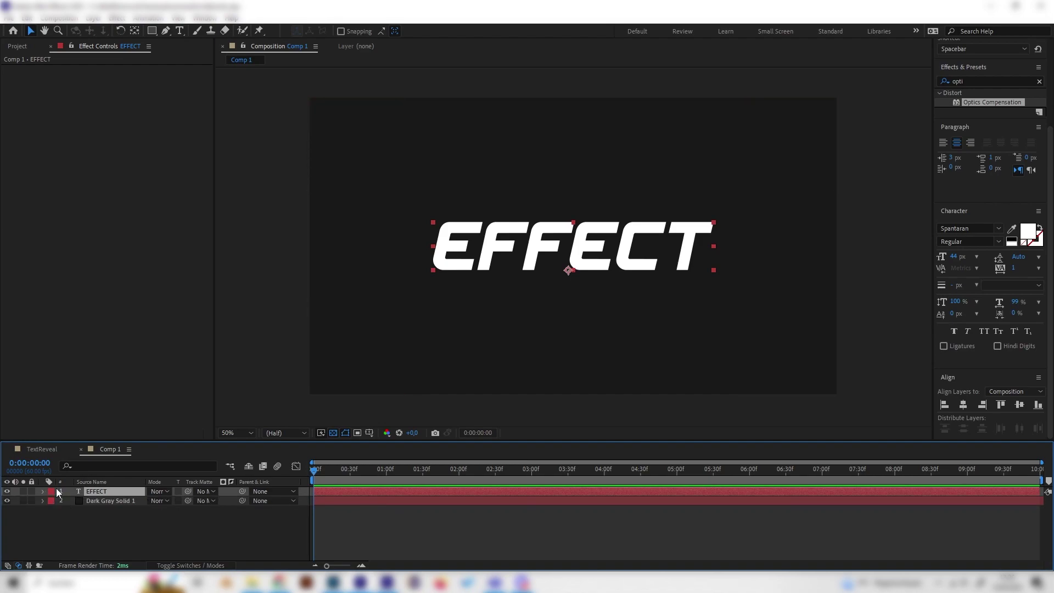
pyautogui.click(146, 528)
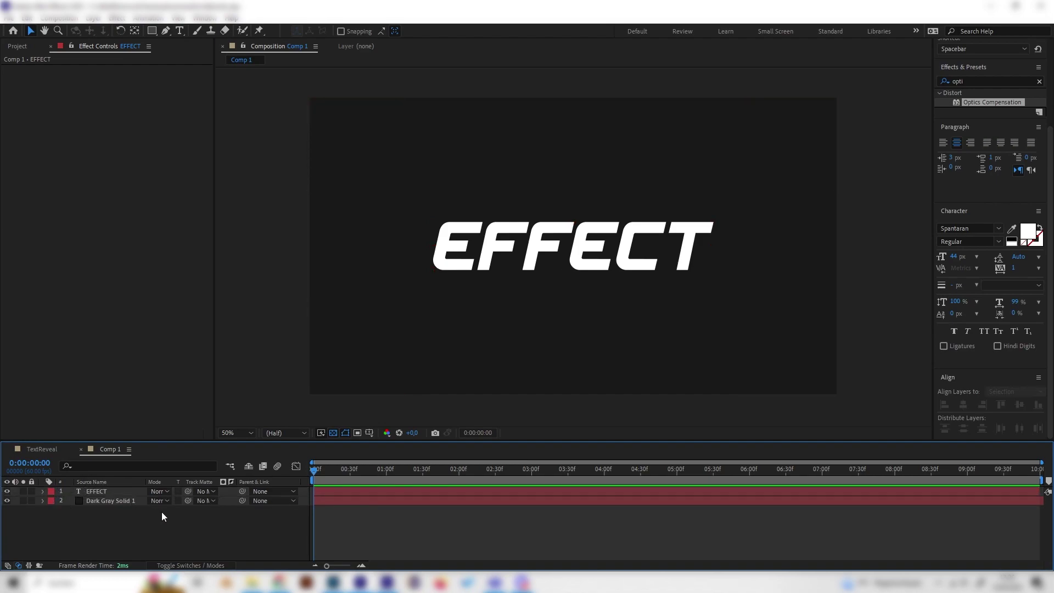
# Create a shape layer of outlines from the EFFECT text
pyautogui.click(116, 493)
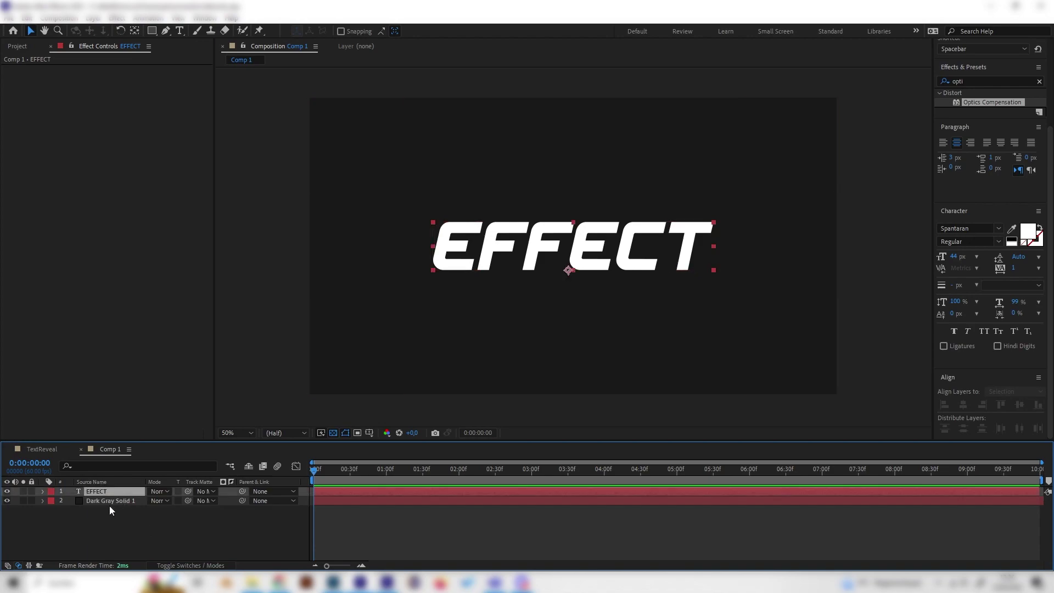
pyautogui.rightClick(95, 491)
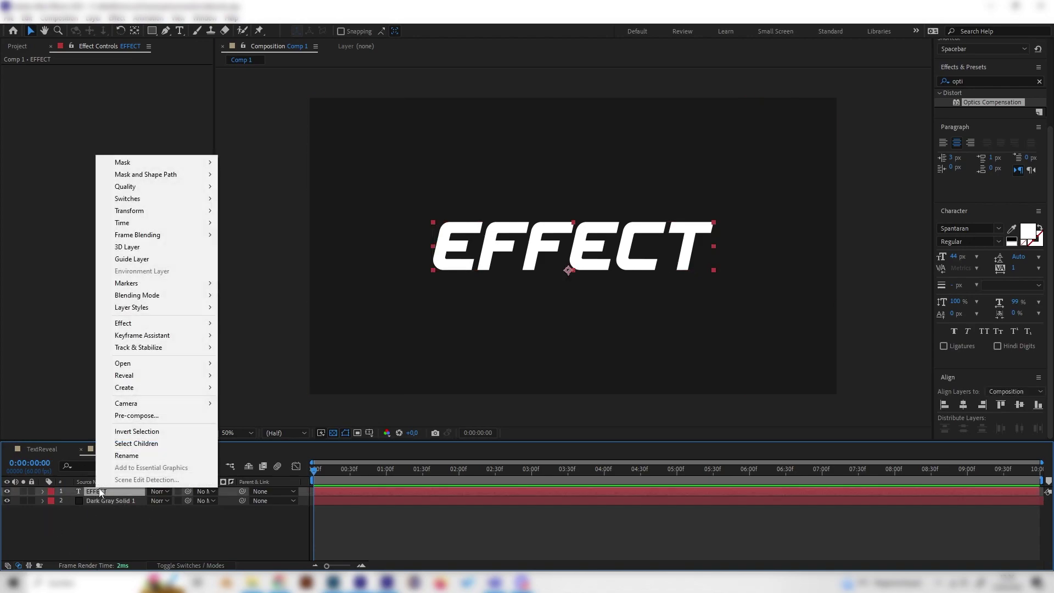
pyautogui.moveTo(142, 389)
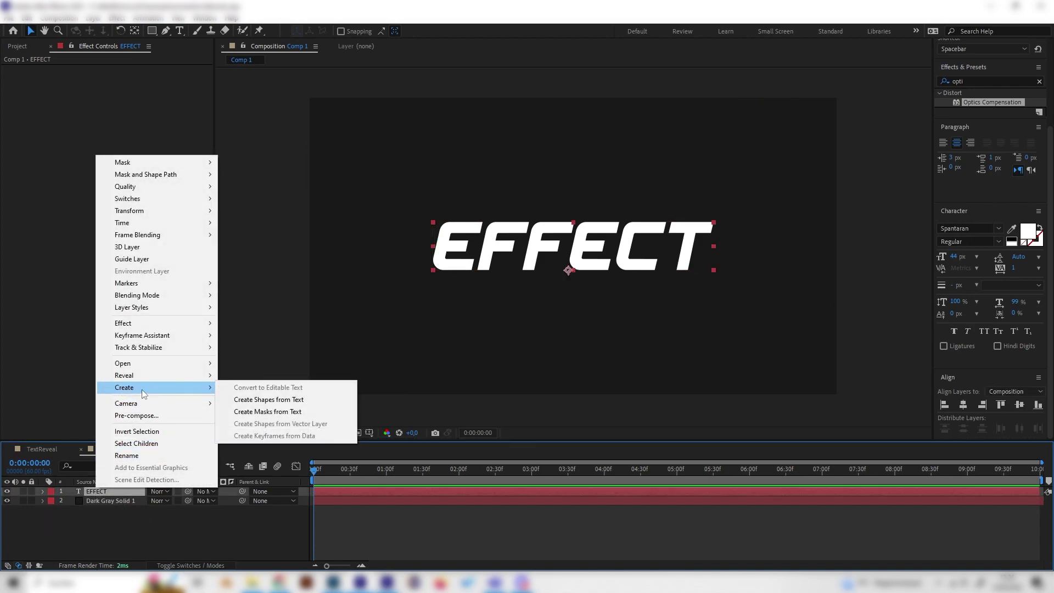
pyautogui.click(256, 401)
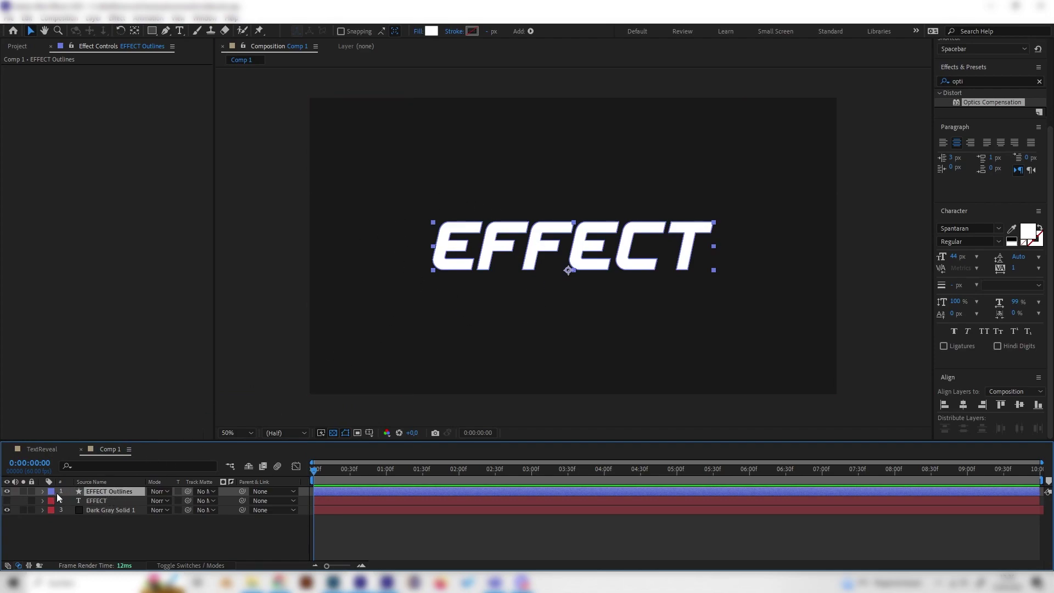
# Delete Fill 1 from the first E group in the EFFECT Outlines layer's contents
pyautogui.click(42, 491)
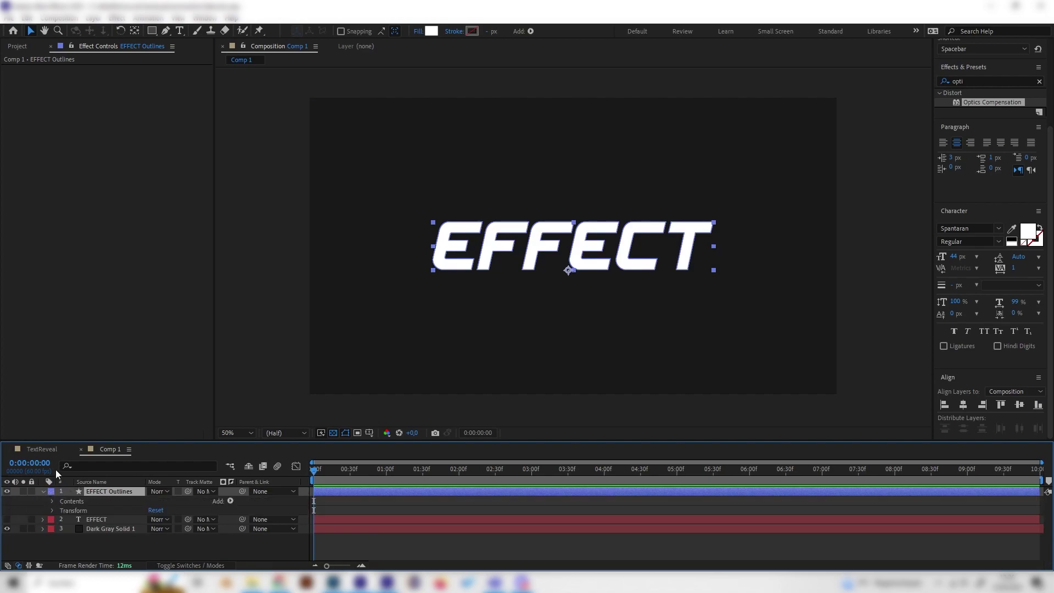
pyautogui.click(52, 501)
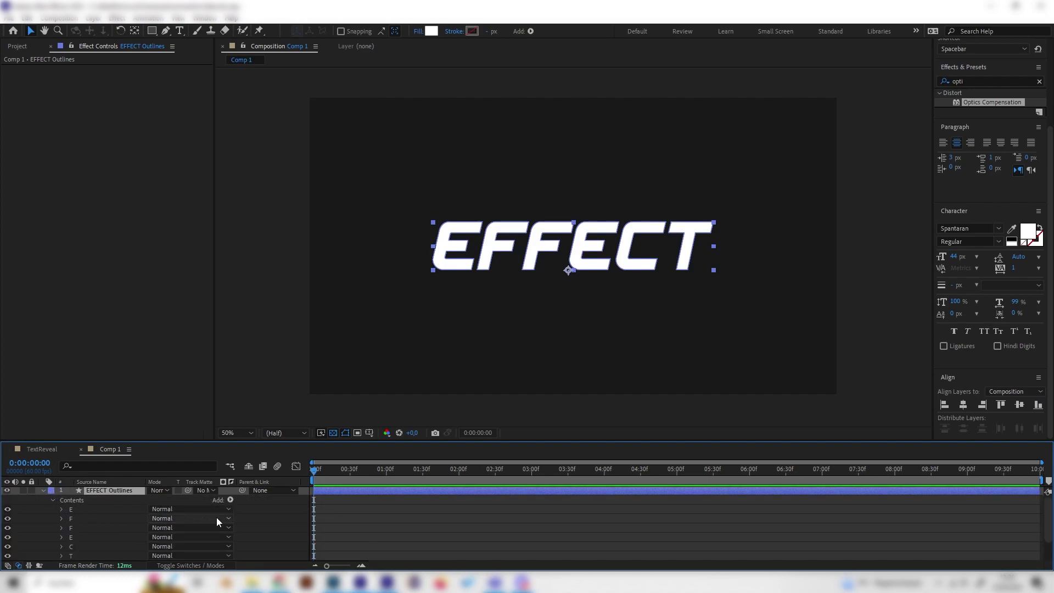
pyautogui.click(62, 509)
pyautogui.click(80, 518)
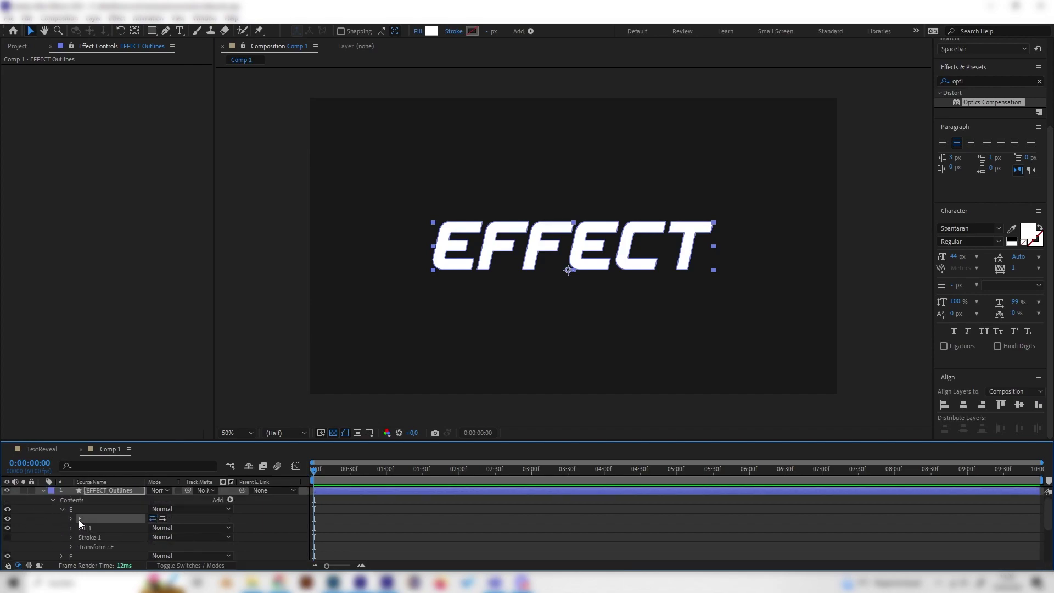
pyautogui.click(85, 528)
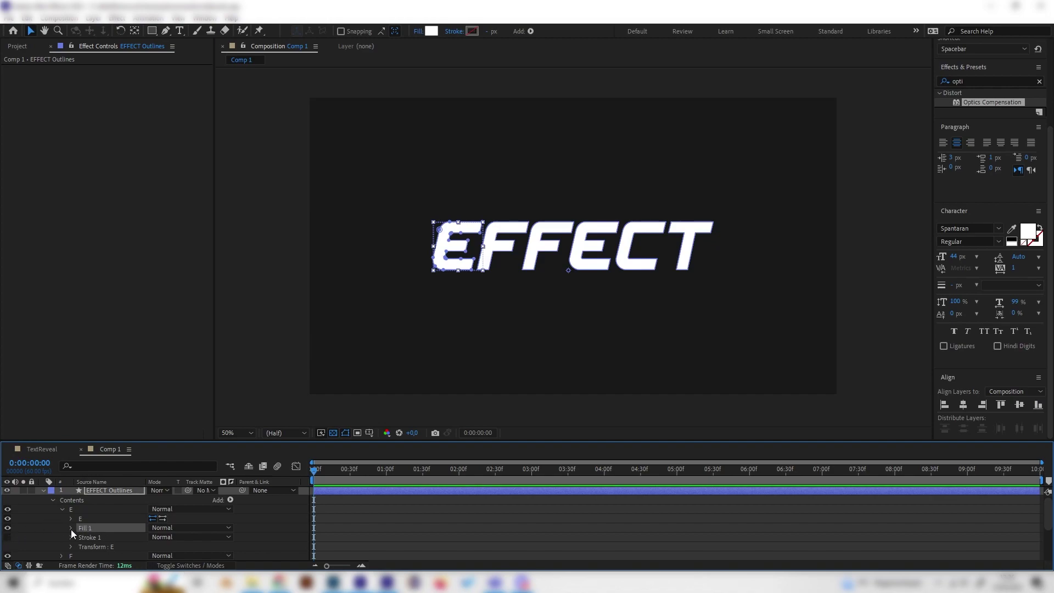
pyautogui.press('Delete')
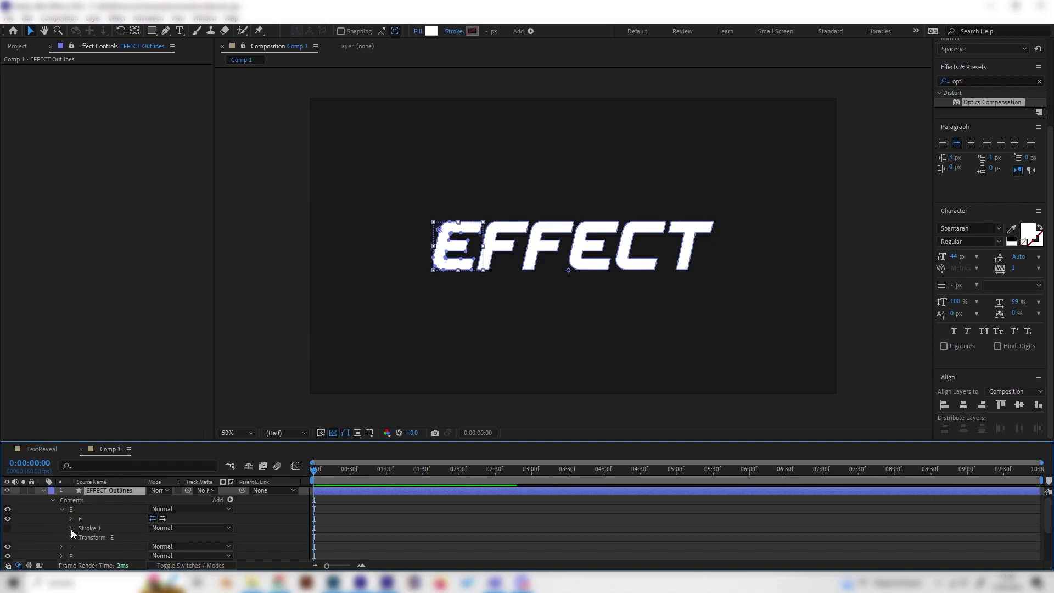
# Delete Fill 1 from the first F group of the EFFECT Outlines layer
pyautogui.click(62, 512)
pyautogui.click(61, 518)
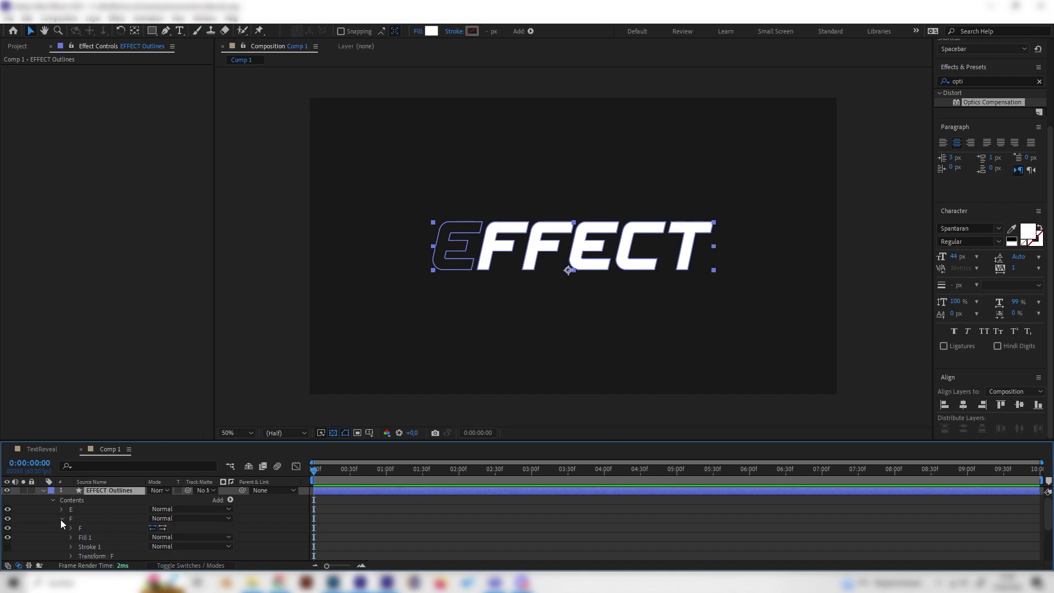
pyautogui.click(91, 529)
pyautogui.click(91, 537)
pyautogui.press('Delete')
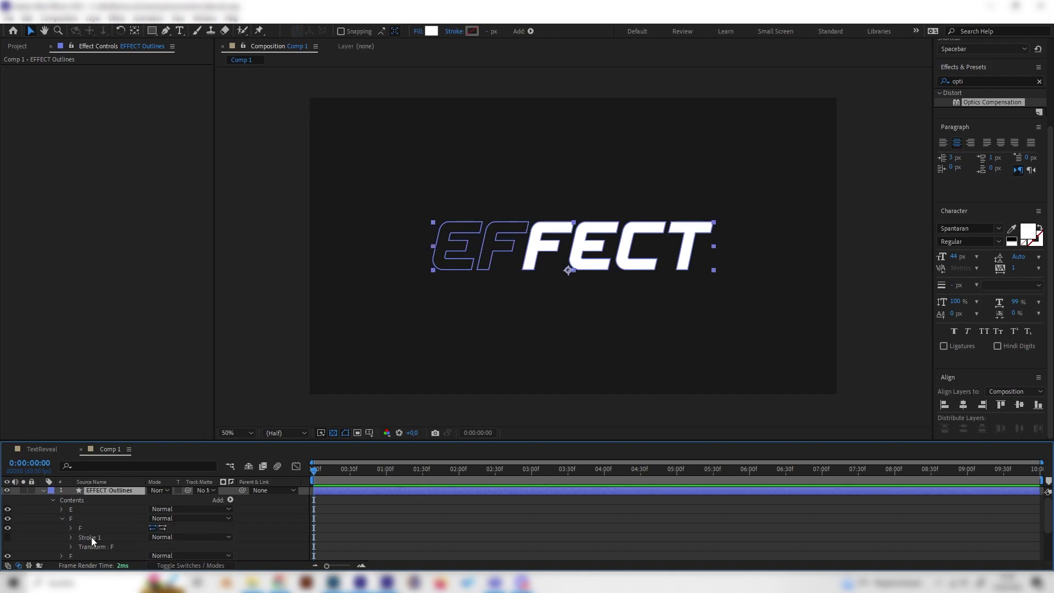
# Delete Fill 1 from both the second F group and the second E group of the outlines
pyautogui.click(62, 519)
pyautogui.click(61, 528)
pyautogui.click(87, 538)
pyautogui.press('Delete')
pyautogui.click(63, 520)
pyautogui.click(62, 528)
pyautogui.click(87, 538)
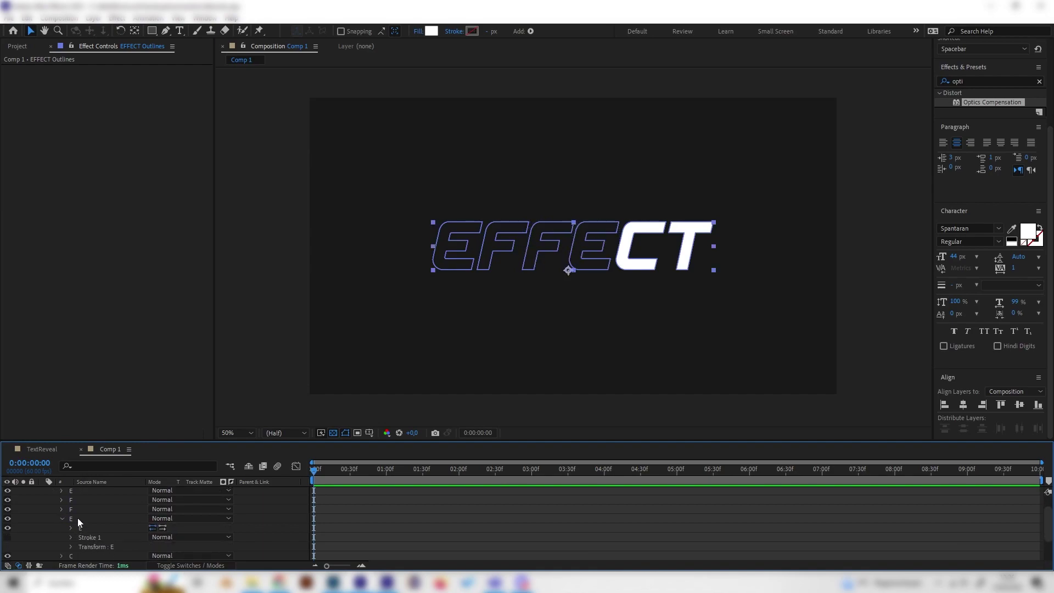
# Delete Fill 1 from the C and T groups so every letter of the outlines is without fill
pyautogui.click(61, 517)
pyautogui.click(61, 527)
pyautogui.click(83, 539)
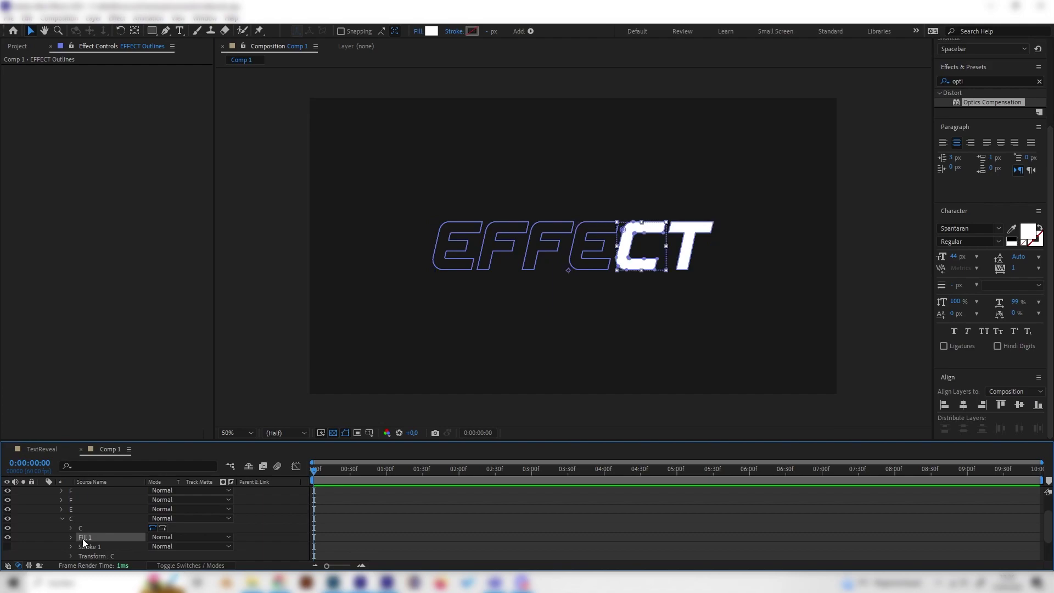
pyautogui.press('Delete')
pyautogui.click(62, 519)
pyautogui.click(62, 528)
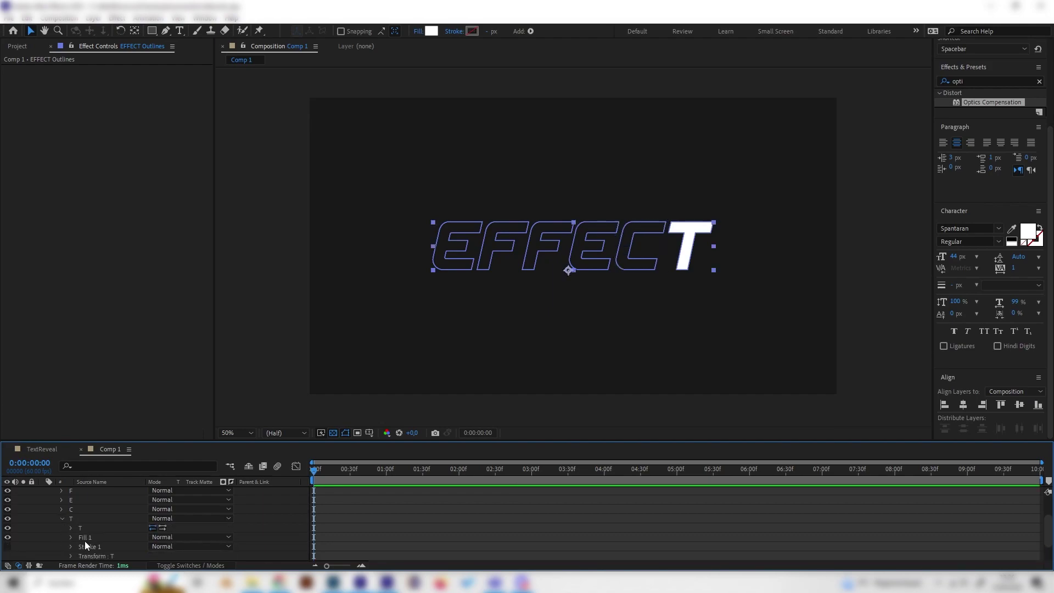
pyautogui.click(87, 538)
pyautogui.press('Delete')
pyautogui.scroll(3, 123, 534)
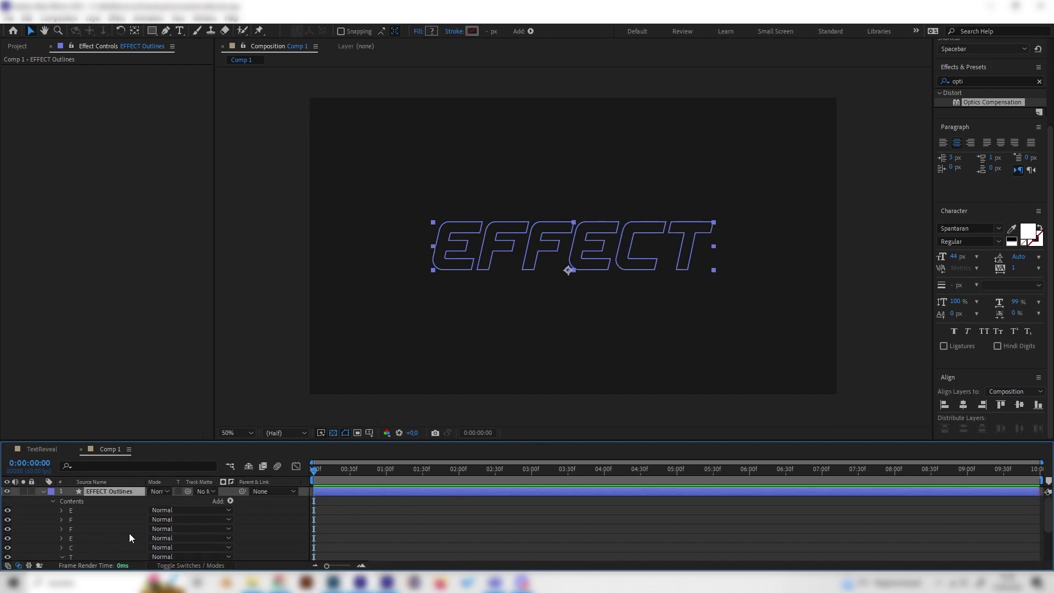
# Add one stroke to the contents of the EFFECT Outlines layer, covering all letters
pyautogui.click(231, 501)
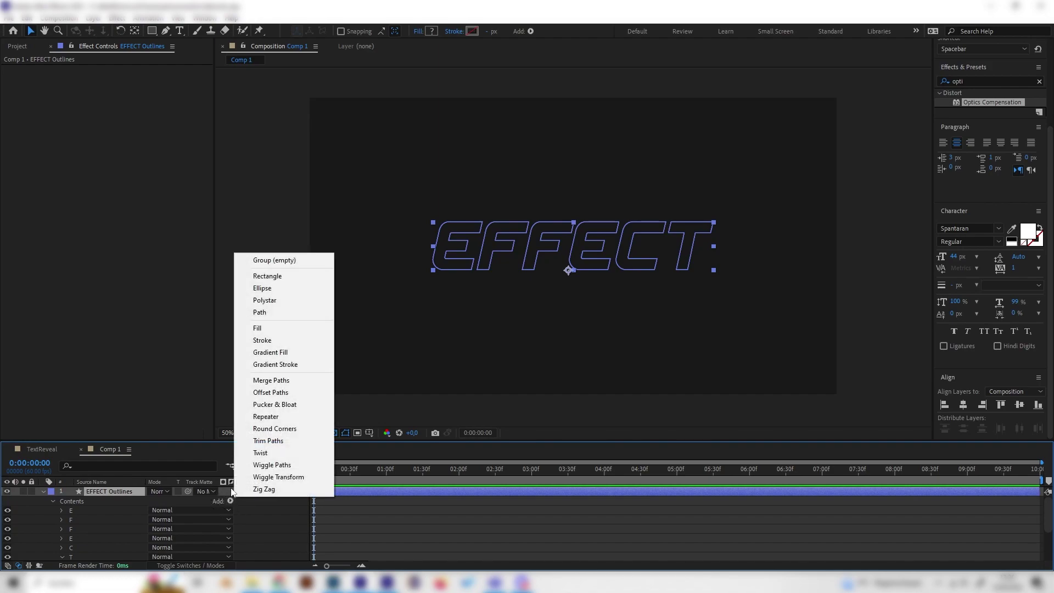
pyautogui.click(278, 340)
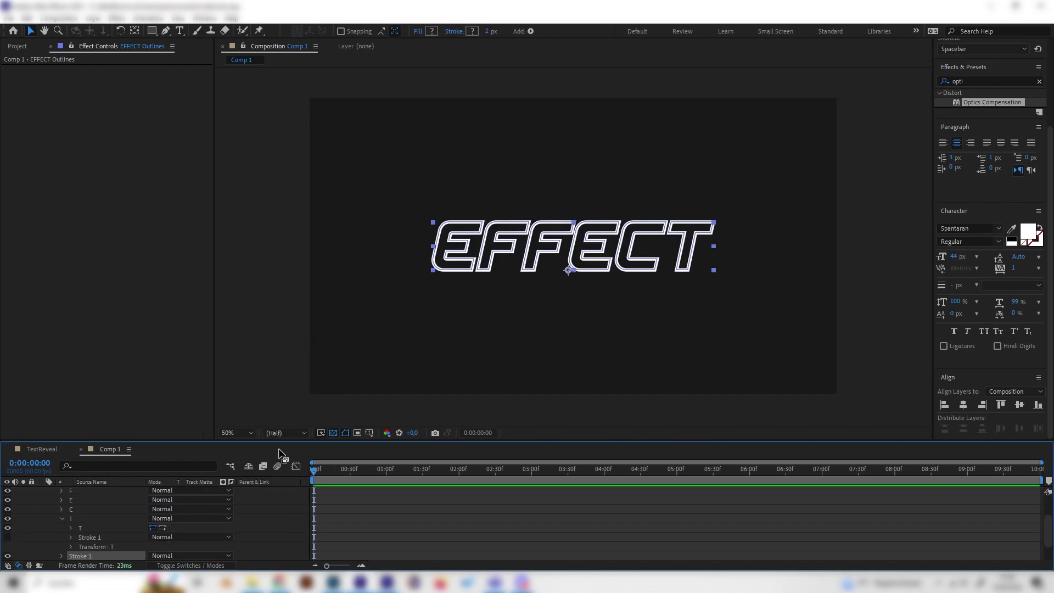
pyautogui.click(461, 304)
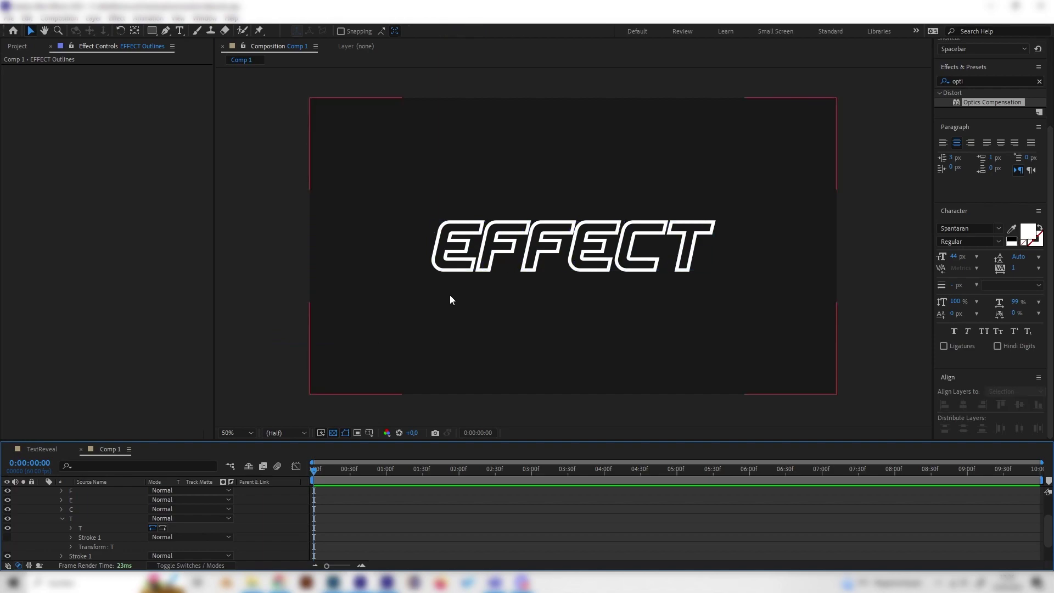
# Enlarge the timeline area and set the stroke width of the shared Stroke 1 to 1
pyautogui.scroll(-1, 95, 528)
pyautogui.click(62, 528)
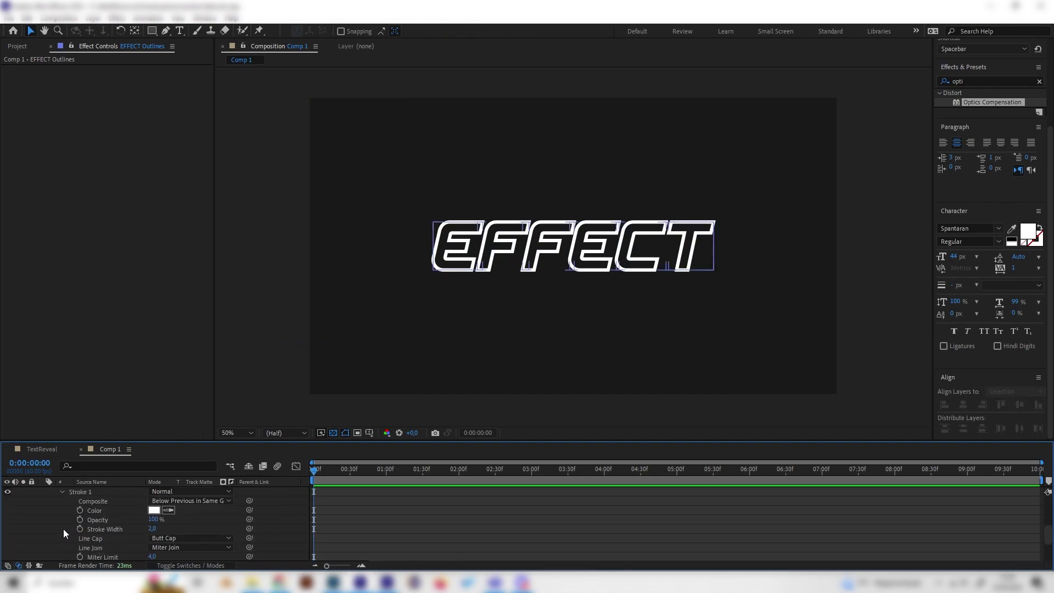
pyautogui.click(165, 538)
pyautogui.click(157, 531)
pyautogui.click(153, 529)
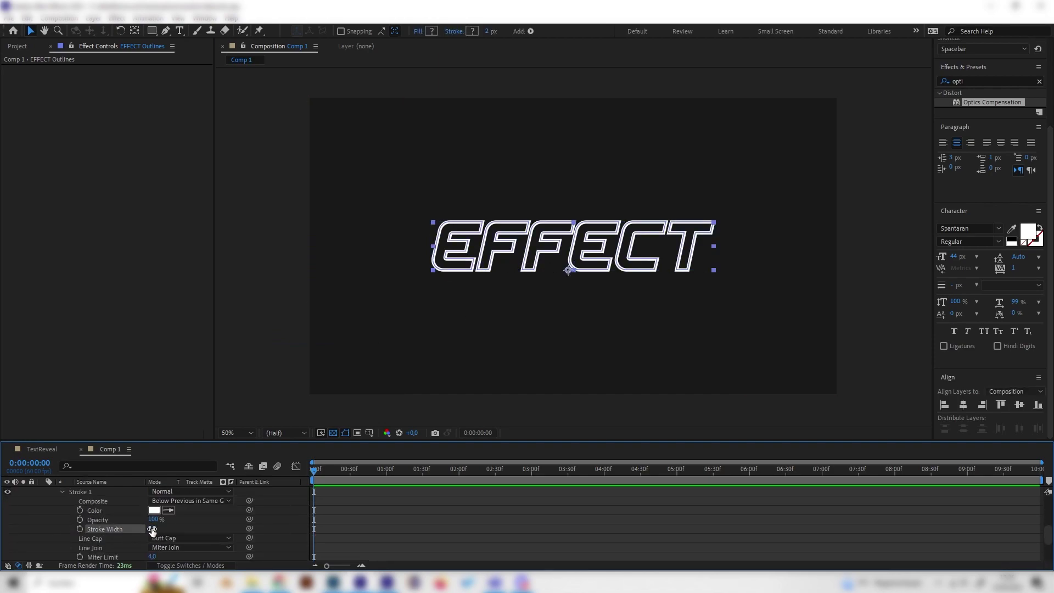
pyautogui.scroll(1, 130, 533)
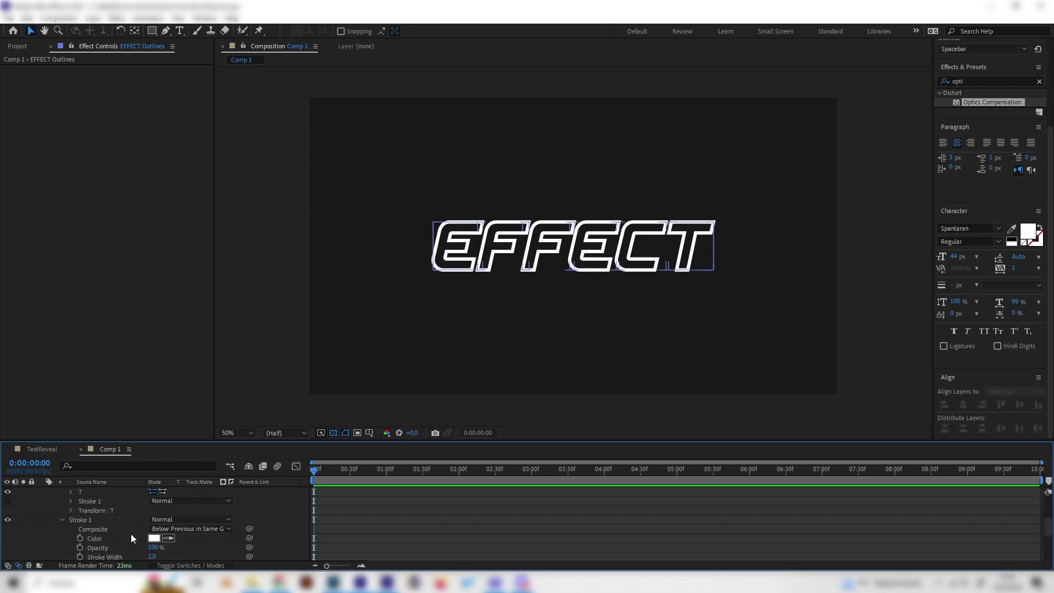
pyautogui.click(91, 520)
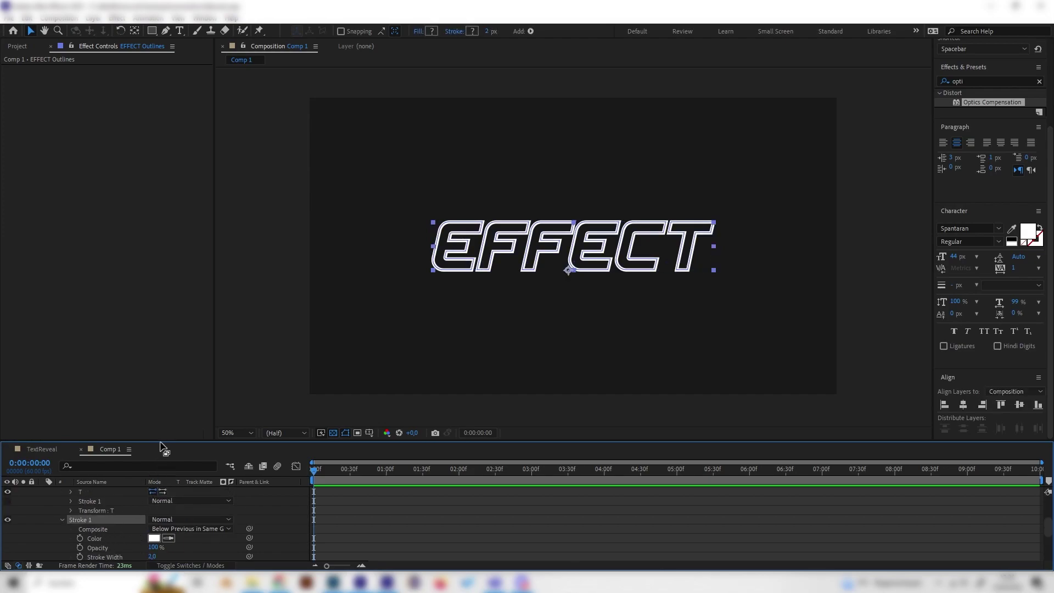
pyautogui.moveTo(158, 440); pyautogui.dragTo(180, 374)
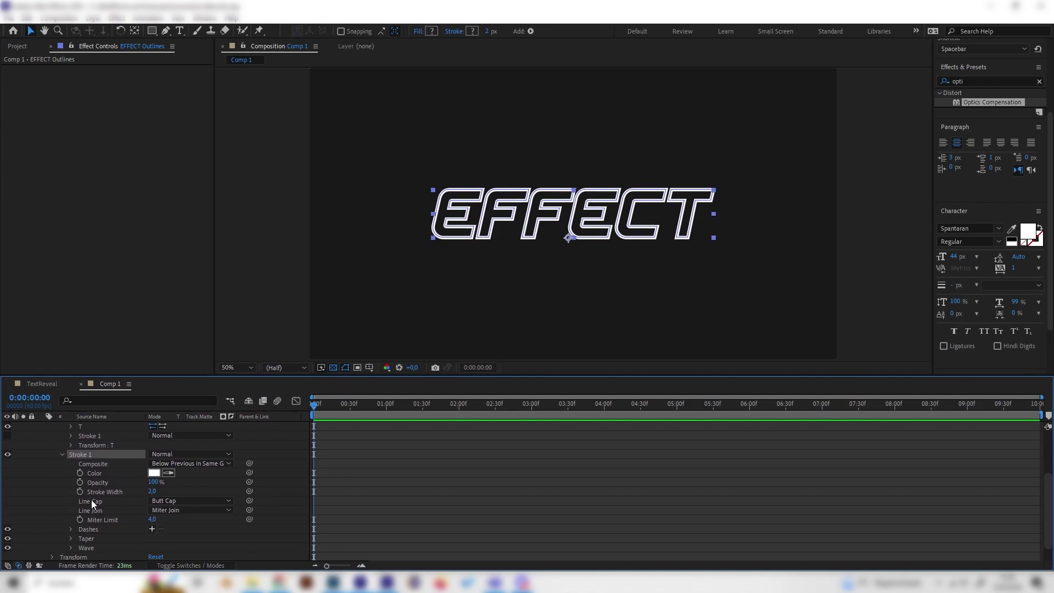
pyautogui.click(155, 491)
pyautogui.write('1')
pyautogui.press('Return')
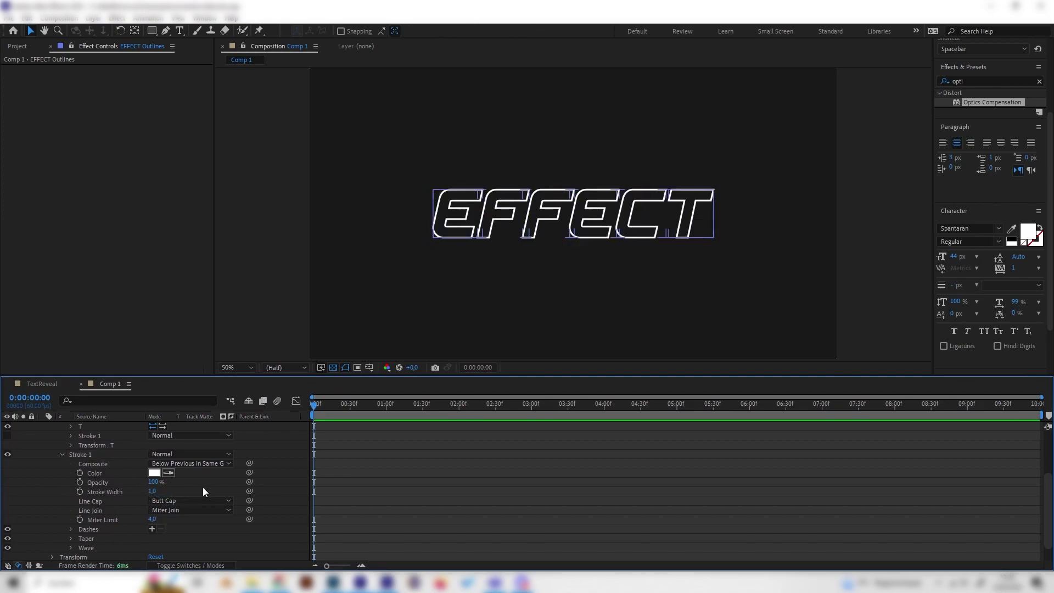
pyautogui.scroll(3, 202, 487)
pyautogui.click(124, 427)
pyautogui.click(44, 426)
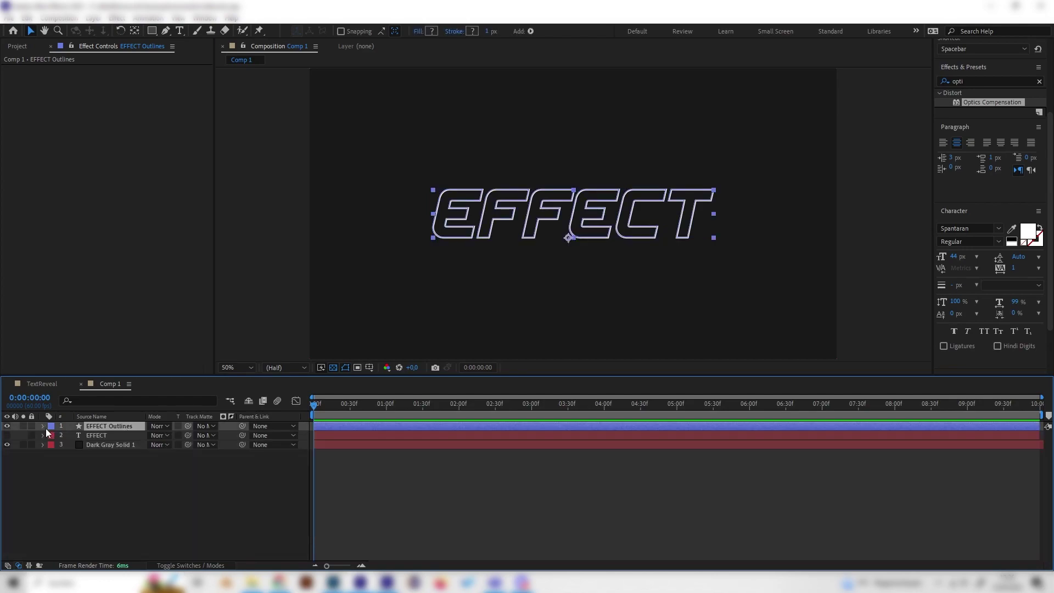
pyautogui.click(44, 426)
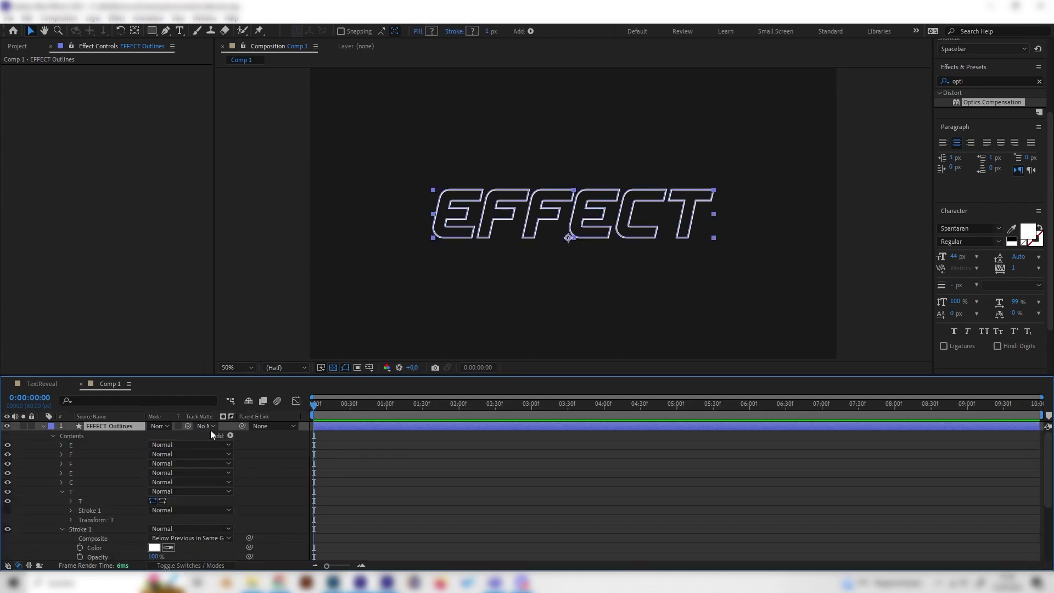
pyautogui.click(144, 456)
pyautogui.click(232, 434)
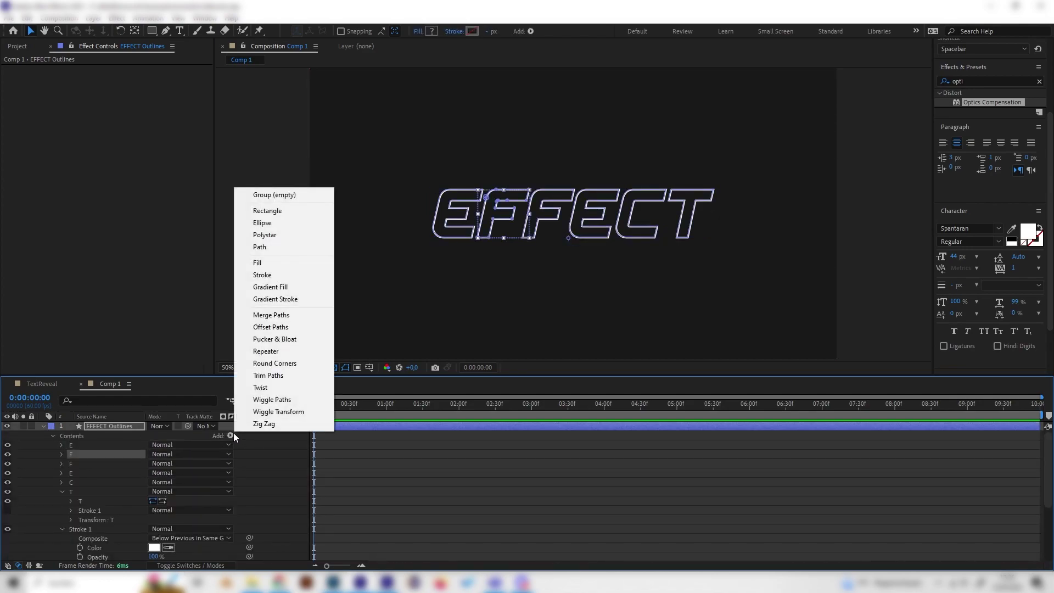
pyautogui.click(275, 378)
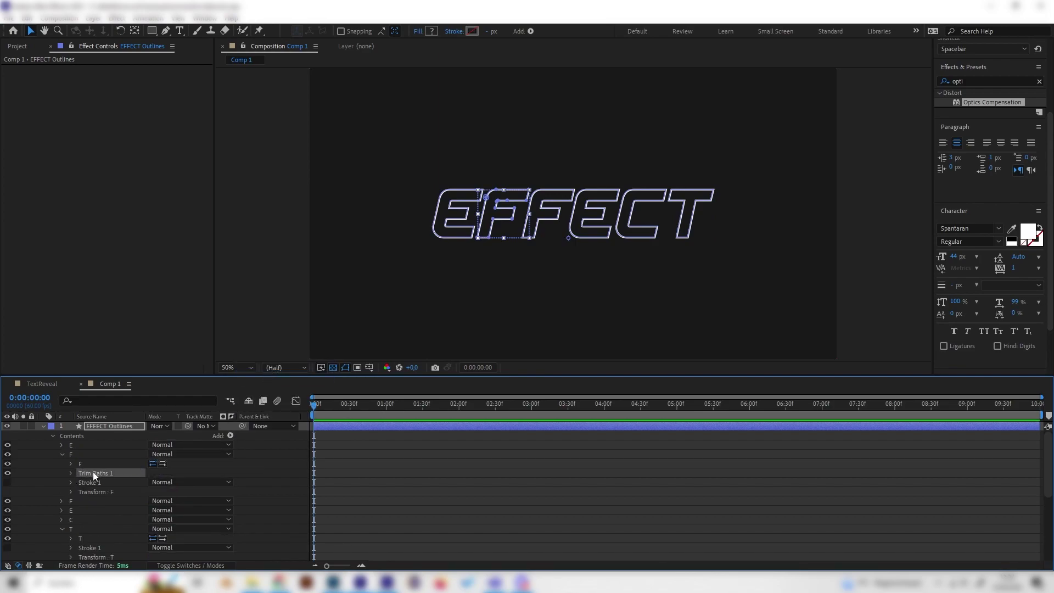
pyautogui.press('Delete')
pyautogui.click(62, 455)
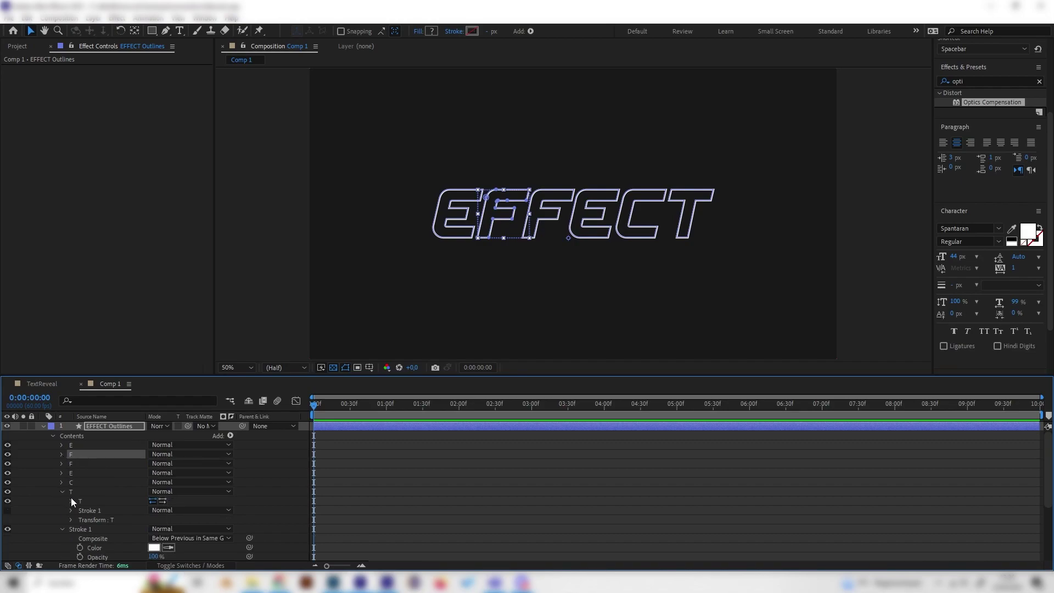
# Add Trim Paths to the outline layer's contents at the level of the shared stroke and expand its properties
pyautogui.click(61, 492)
pyautogui.click(74, 501)
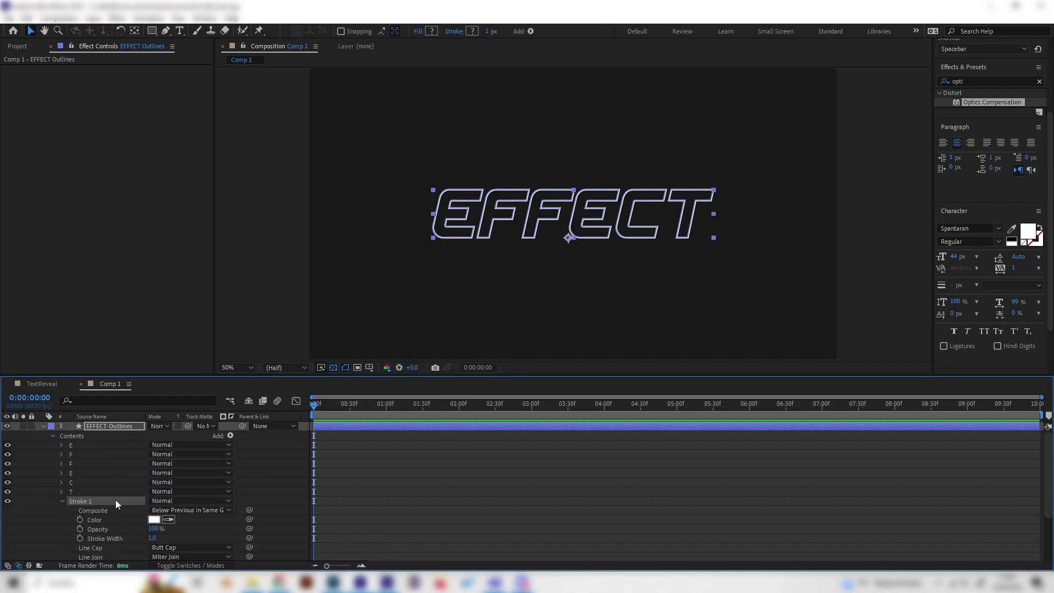
pyautogui.click(230, 436)
pyautogui.click(275, 375)
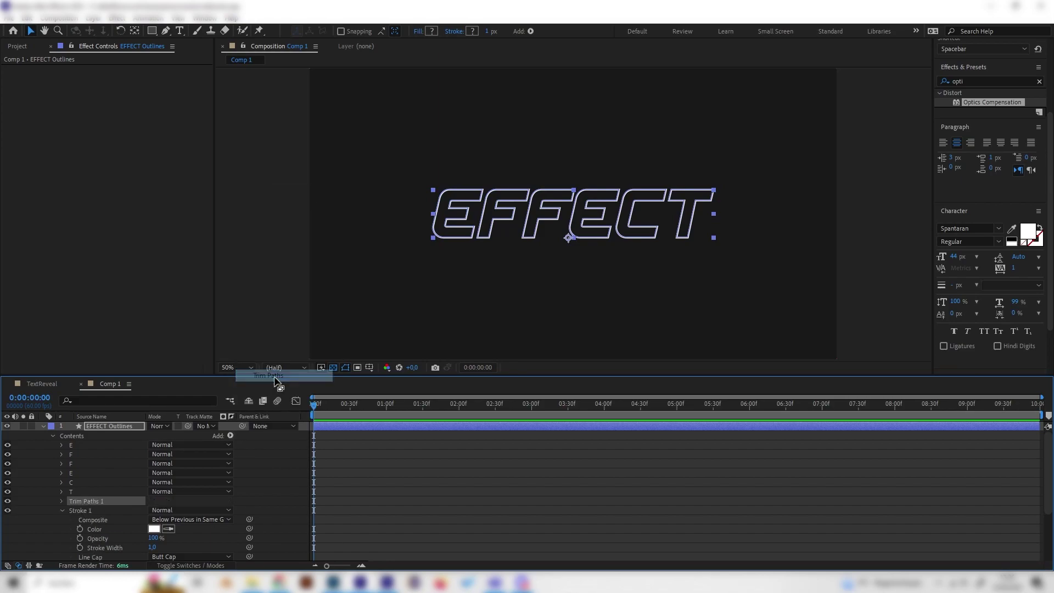
pyautogui.click(62, 501)
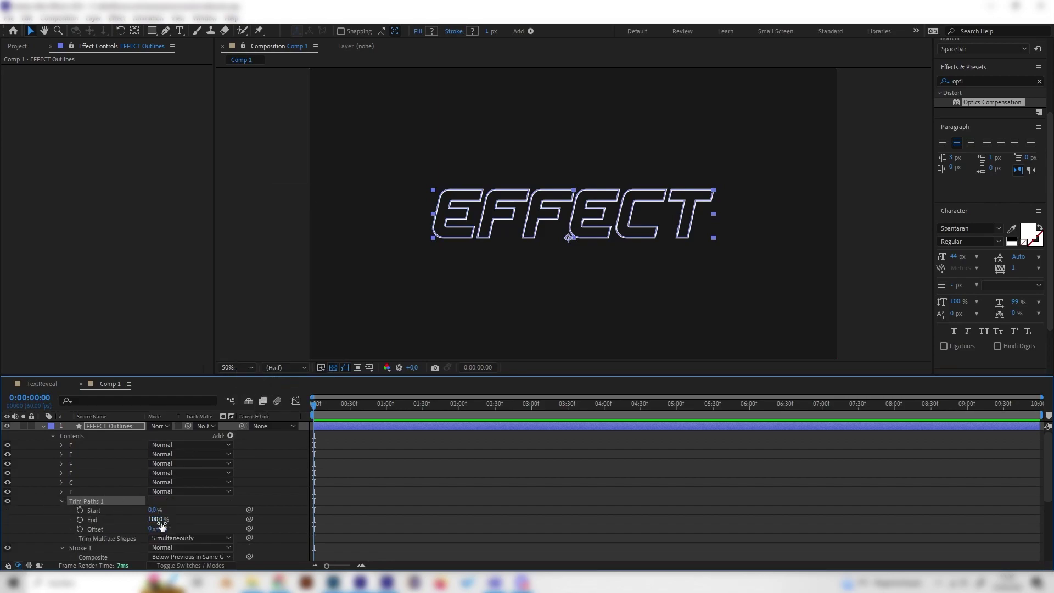
# Keyframe the Trim Paths End from 0% at 0:00:00:00 to 100% at 0:00:02:30 and preview the outline reveal
pyautogui.moveTo(155, 523); pyautogui.dragTo(100, 522)
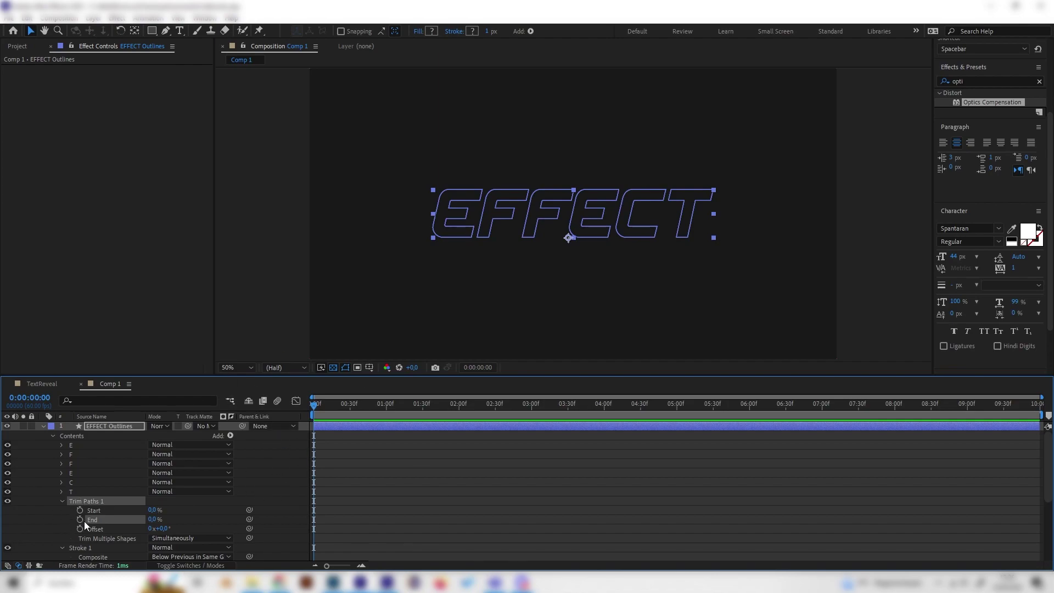
pyautogui.moveTo(336, 417); pyautogui.dragTo(495, 416)
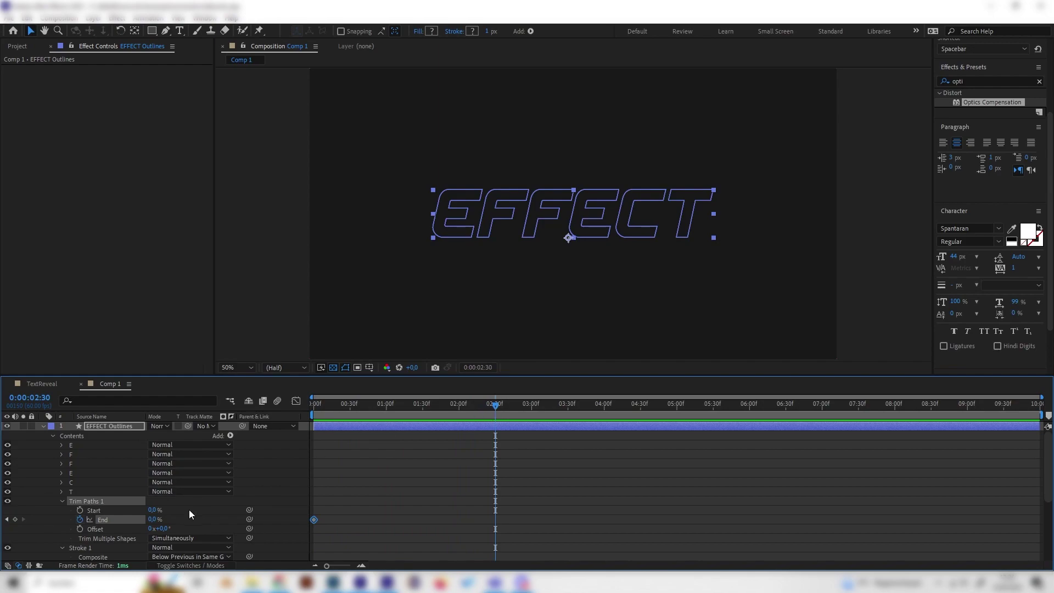
pyautogui.moveTo(153, 520); pyautogui.dragTo(216, 513)
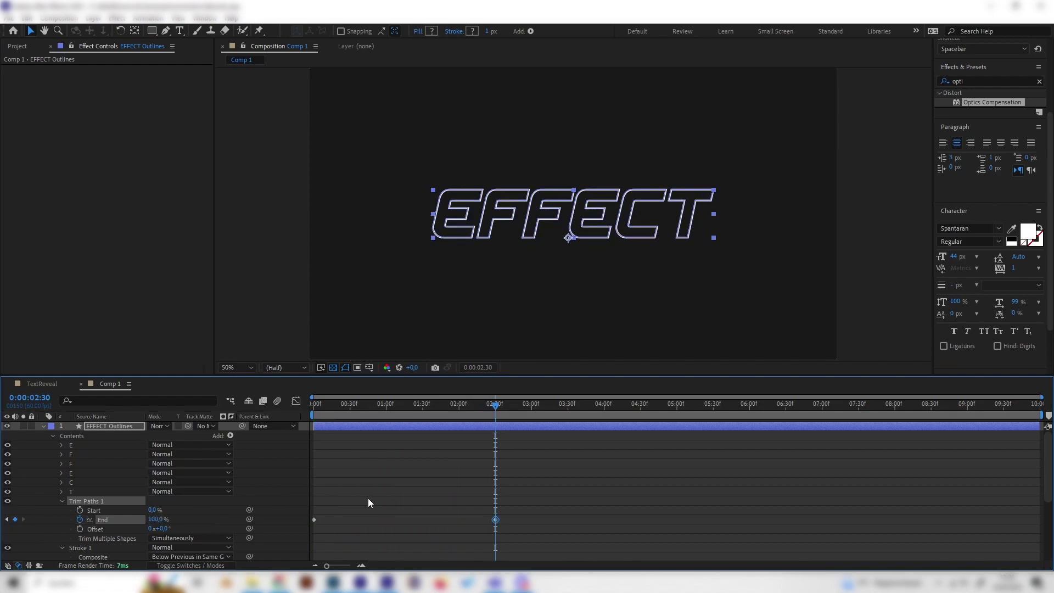
pyautogui.press('space')
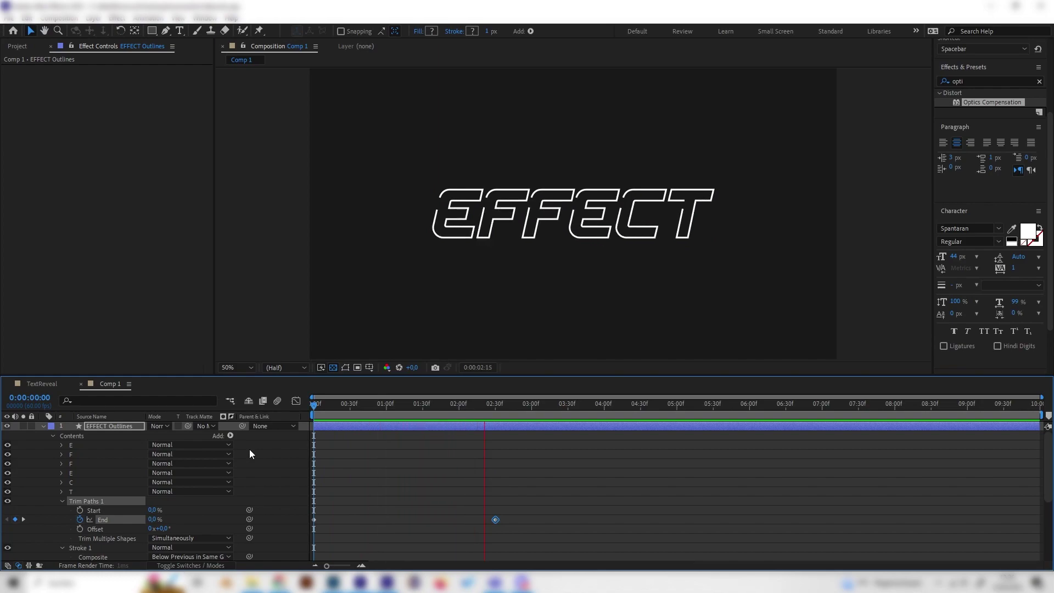
pyautogui.press('space')
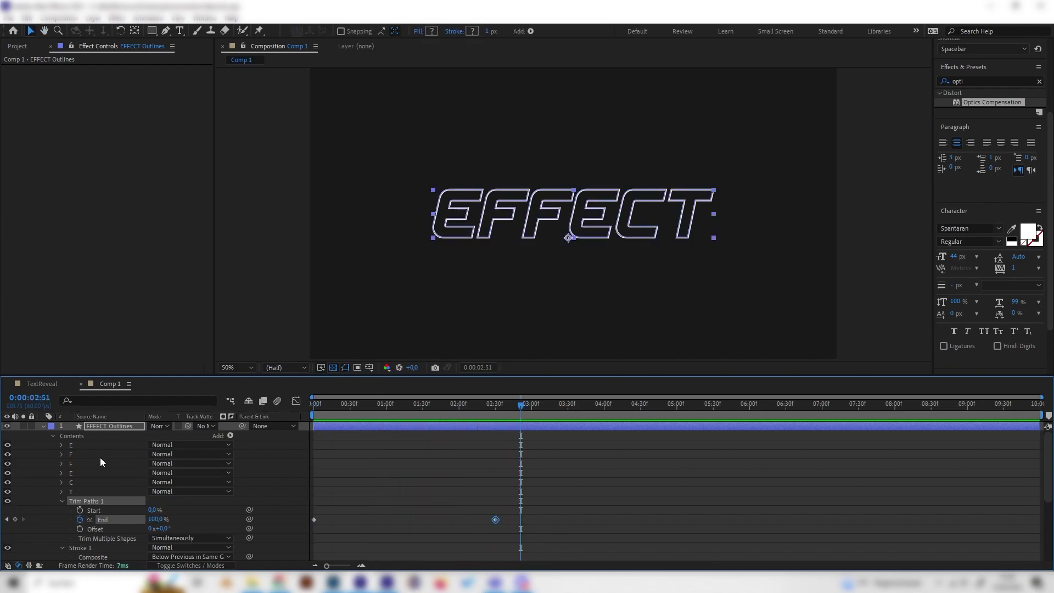
# Collapse the EFFECT Outlines layer and duplicate it
pyautogui.click(43, 426)
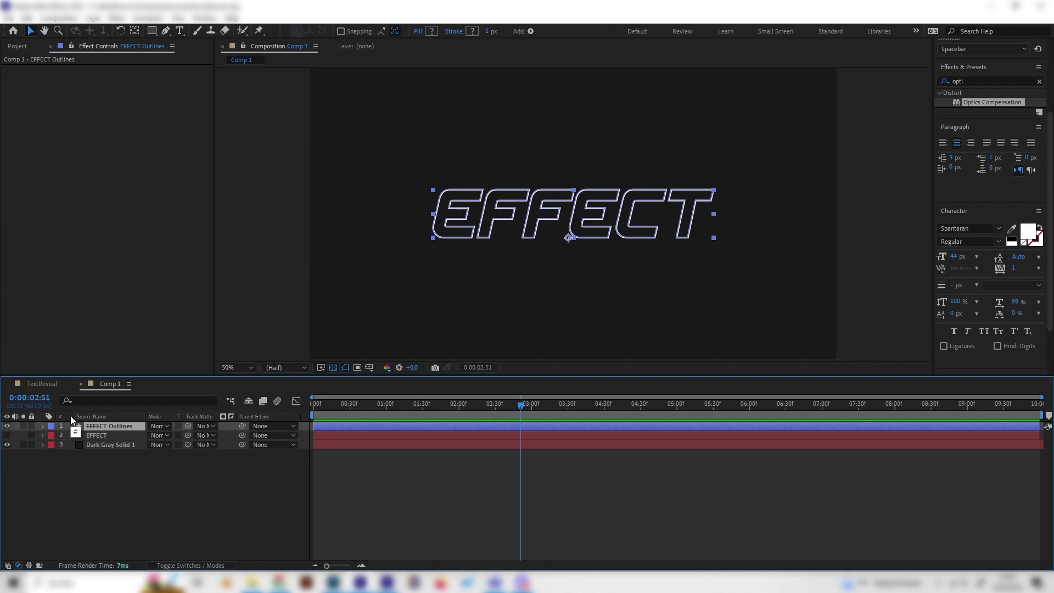
pyautogui.hotkey('ctrl', 'd')
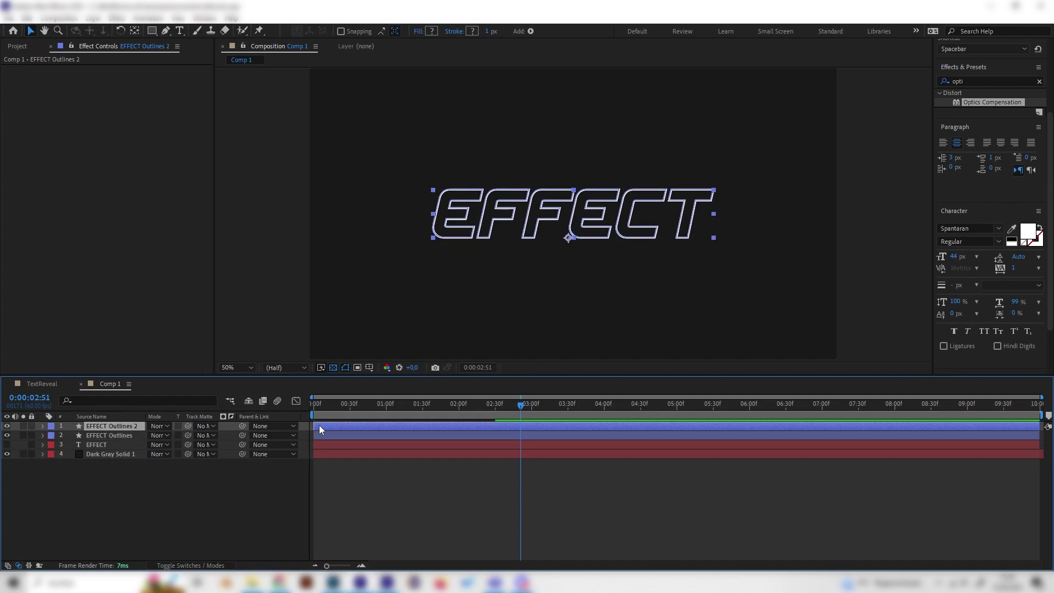
# Shift the EFFECT Outlines 2 layer to start at about 0:00:00:23 and check the offset reveal at 0:00:00:40
pyautogui.moveTo(319, 426); pyautogui.dragTo(349, 416)
pyautogui.click(362, 417)
pyautogui.click(234, 506)
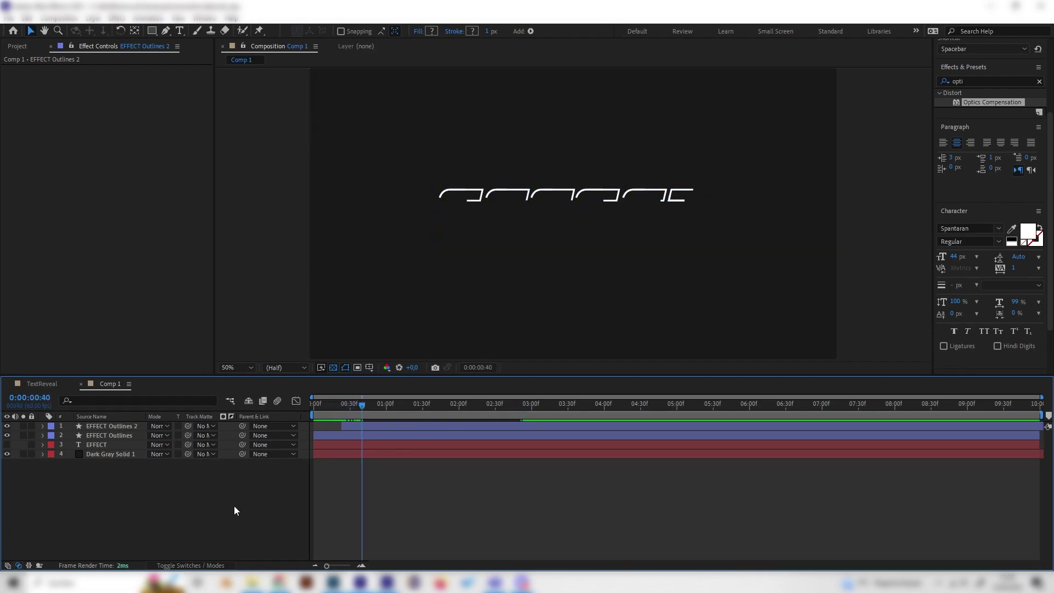
# Set the Stroke 1 width of the lower EFFECT Outlines layer to 0,5
pyautogui.click(113, 435)
pyautogui.click(143, 529)
pyautogui.click(97, 435)
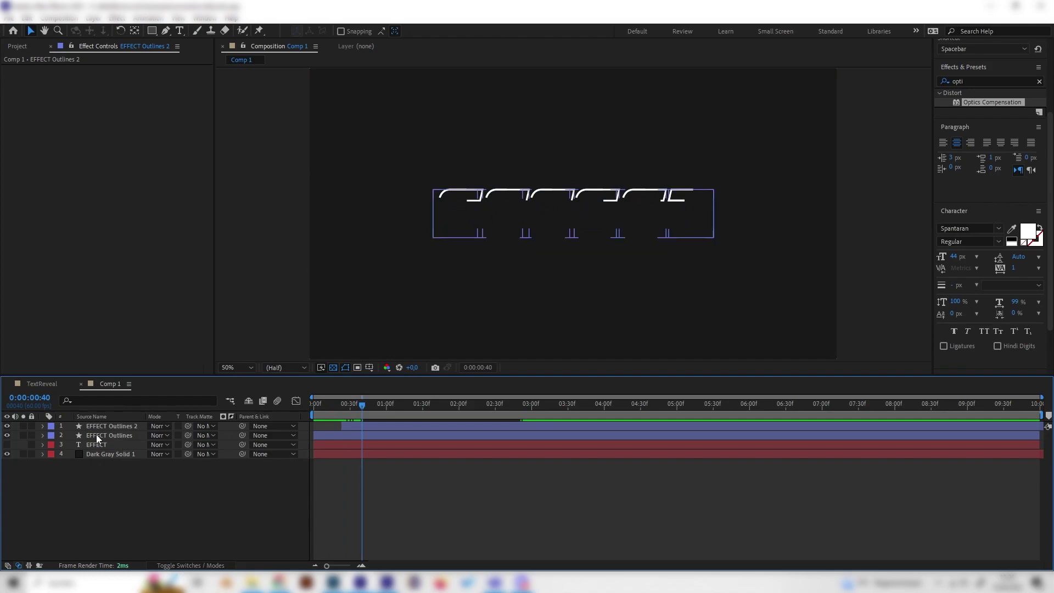
pyautogui.click(42, 435)
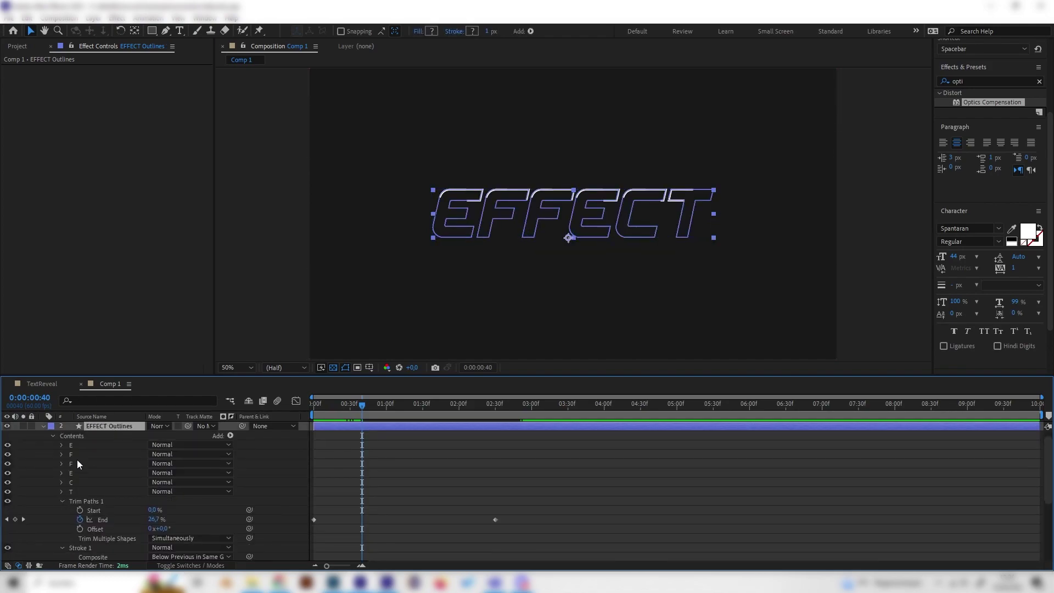
pyautogui.hotkey('ctrl', 'd')
pyautogui.click(111, 434)
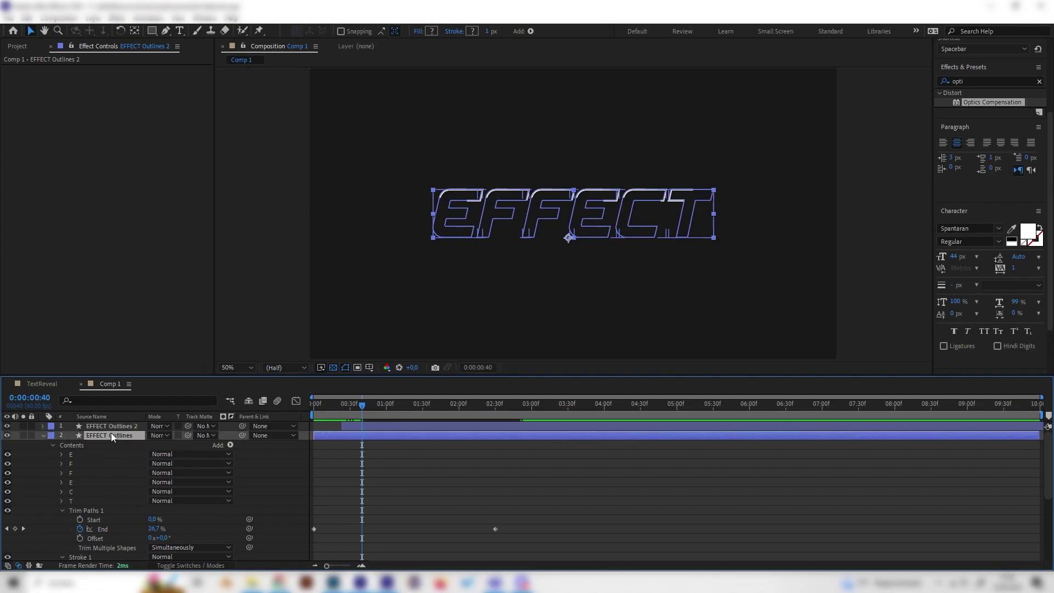
pyautogui.scroll(-3, 65, 509)
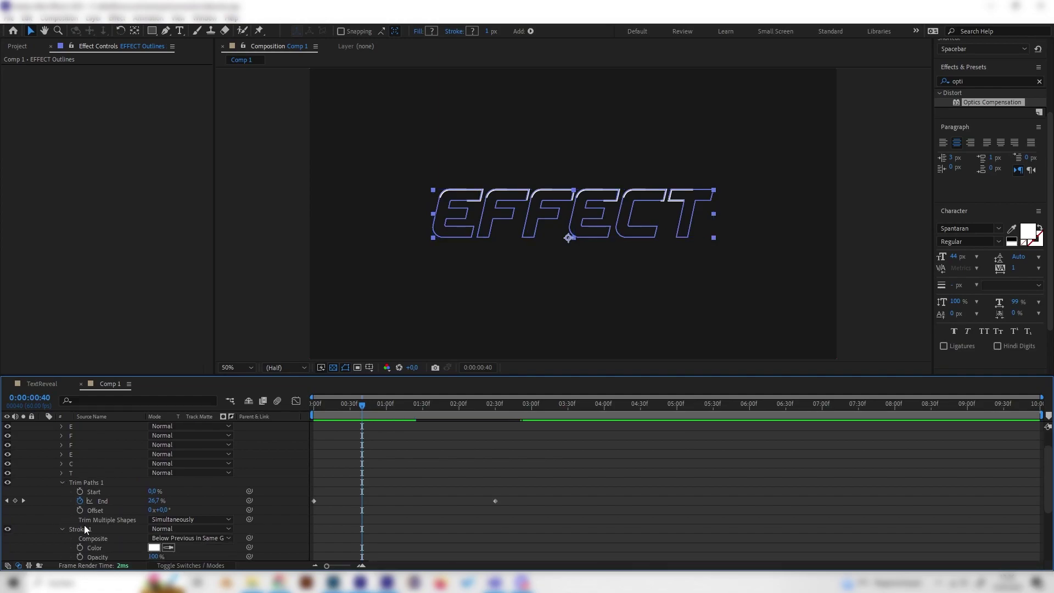
pyautogui.scroll(-3, 78, 525)
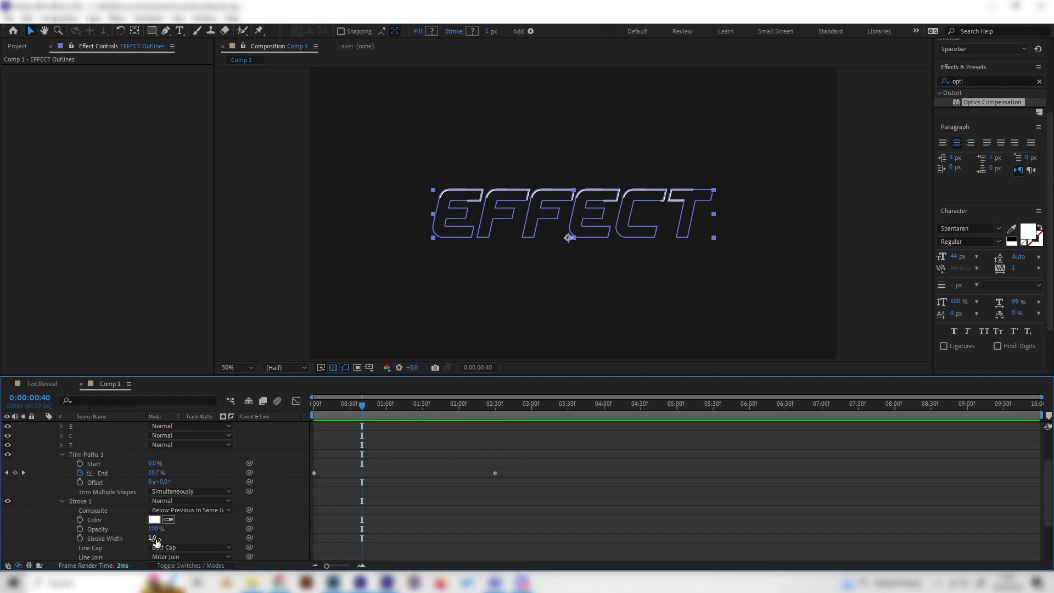
pyautogui.click(152, 539)
pyautogui.write('0,5')
pyautogui.press('Return')
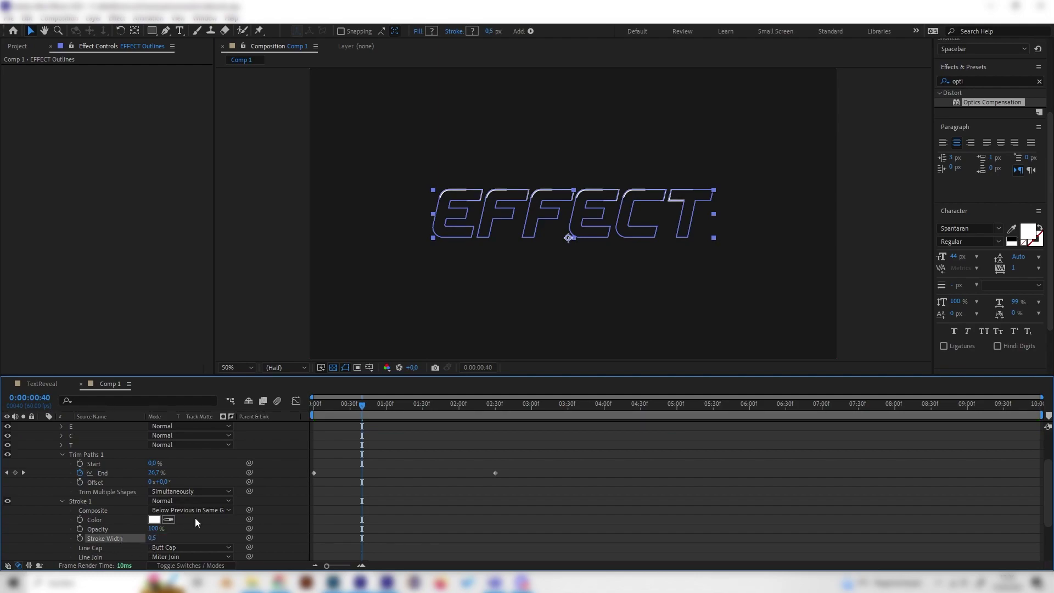
# Change the Stroke 1 color of the lower EFFECT Outlines layer to light blue
pyautogui.click(154, 519)
pyautogui.click(168, 92)
pyautogui.click(154, 63)
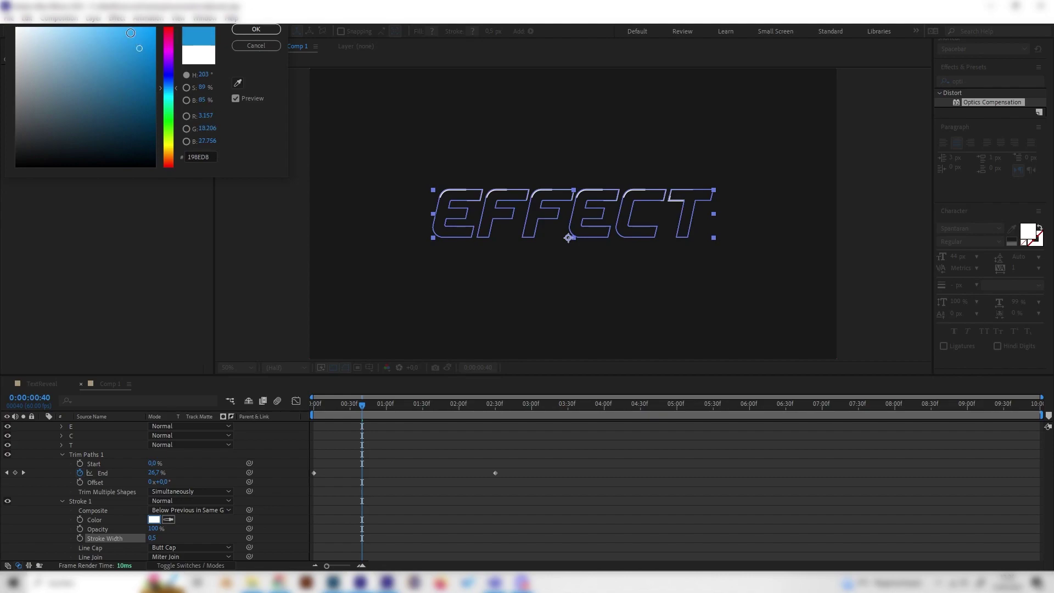
pyautogui.click(255, 29)
pyautogui.click(280, 461)
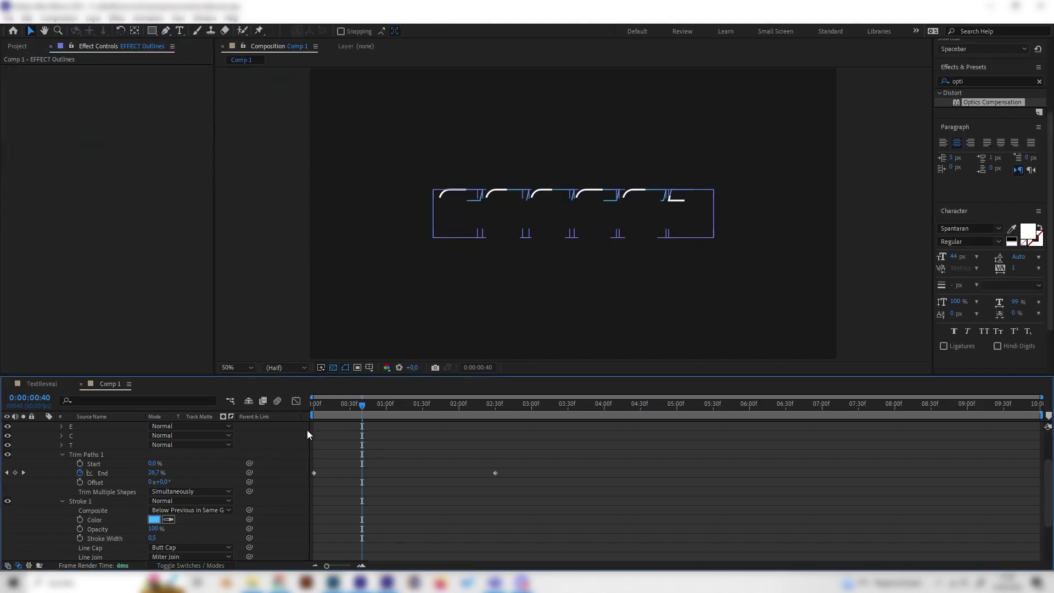
# Preview the two-layer outline reveal from the start, collapse the EFFECT Outlines layer and return to 0:00:00:00
pyautogui.moveTo(356, 403); pyautogui.dragTo(282, 421)
pyautogui.press('space')
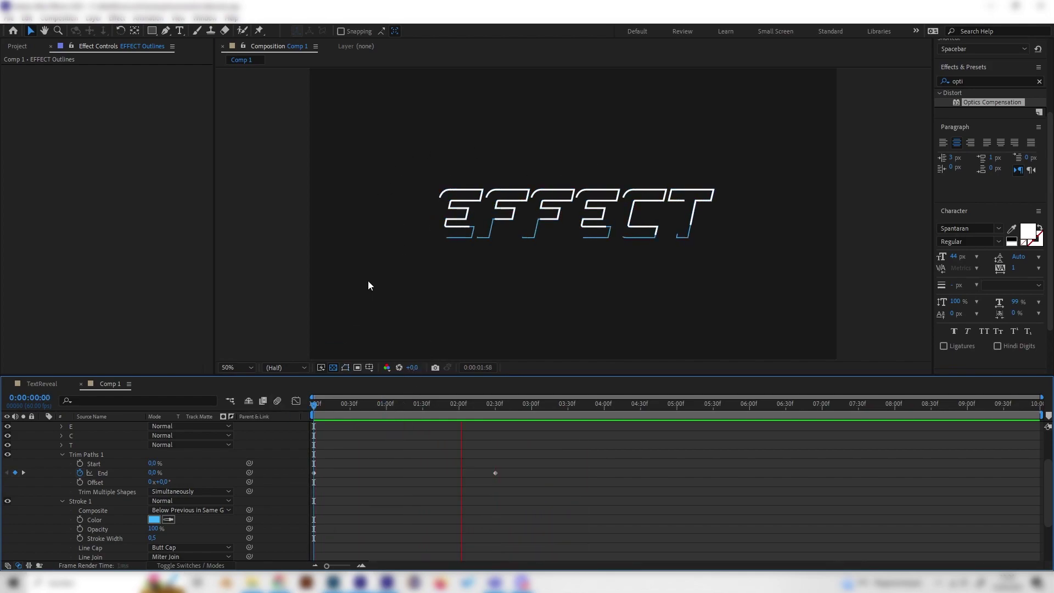
pyautogui.press('space')
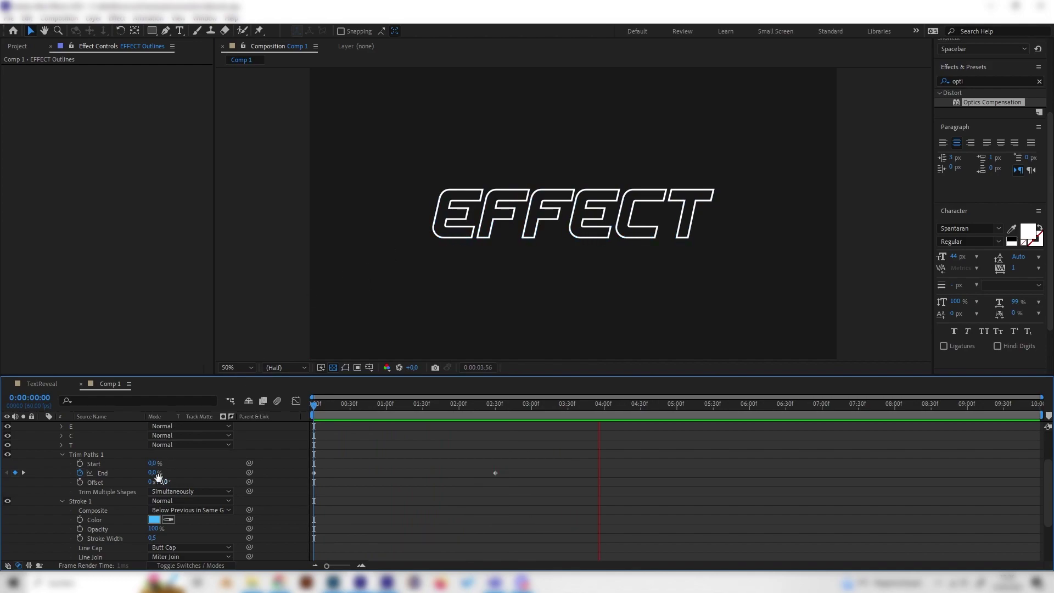
pyautogui.scroll(3, 153, 464)
pyautogui.click(42, 436)
pyautogui.moveTo(352, 407); pyautogui.dragTo(314, 409)
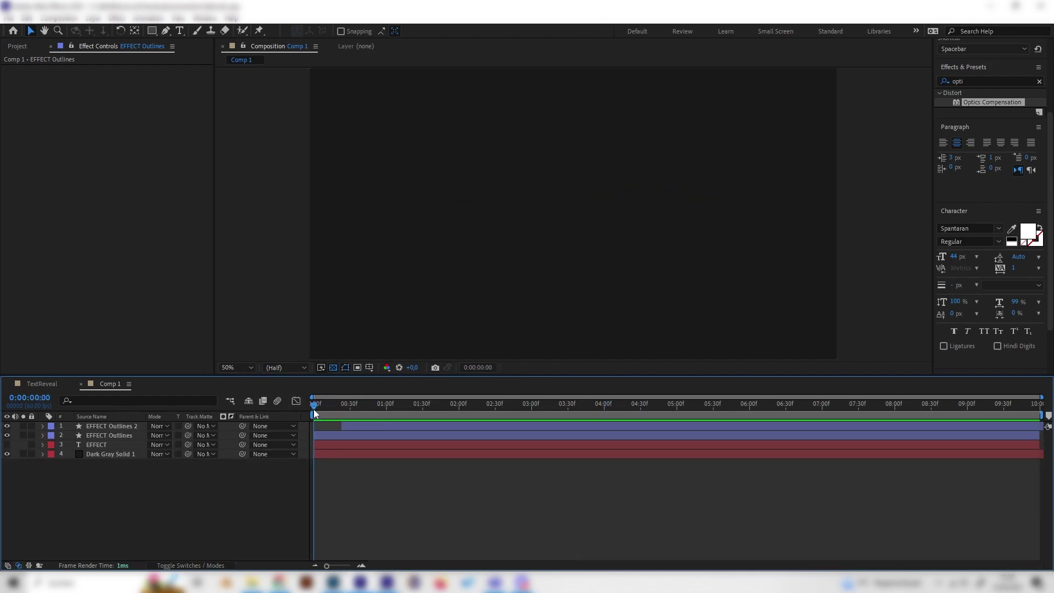
# Delete both EFFECT outline layers from the composition
pyautogui.click(137, 435)
pyautogui.moveTo(408, 406); pyautogui.dragTo(569, 429)
pyautogui.click(111, 481)
pyautogui.click(113, 436)
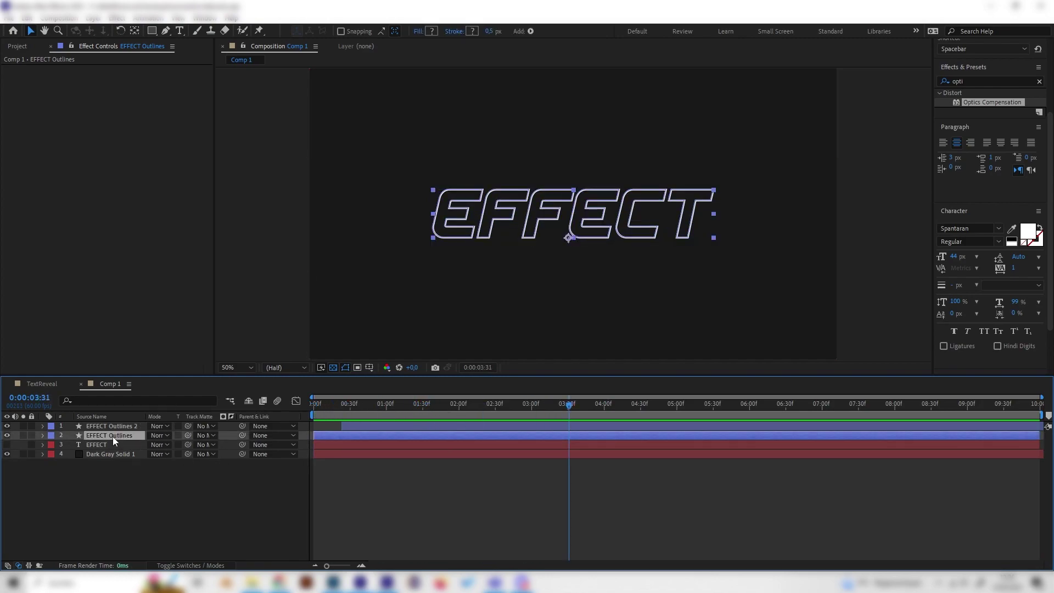
pyautogui.press('Delete')
pyautogui.click(107, 428)
pyautogui.press('Delete')
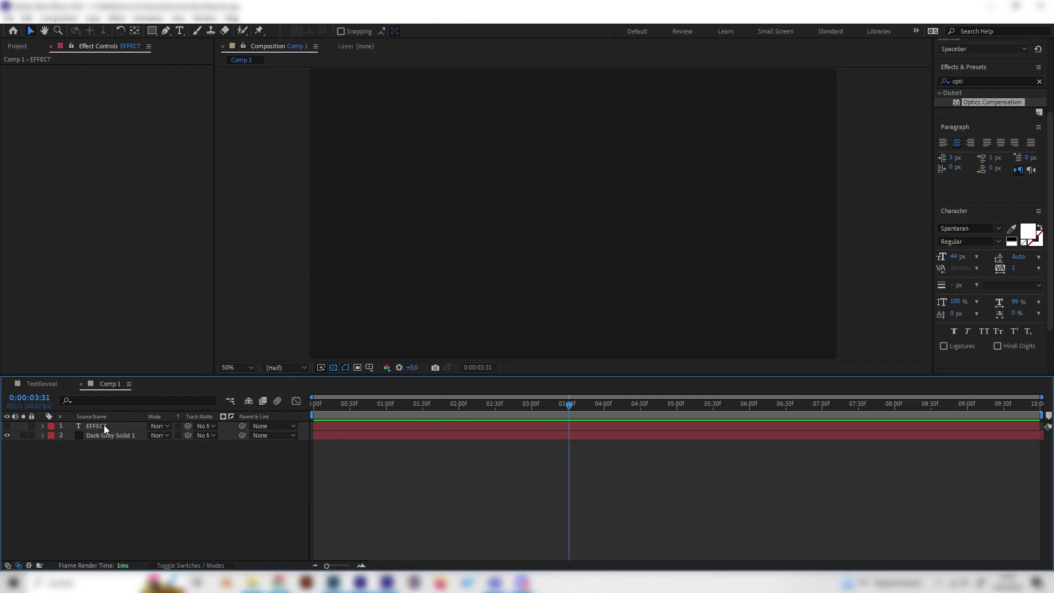
# Make the EFFECT text layer visible again and go to 0:00:00:45
pyautogui.click(104, 425)
pyautogui.click(7, 426)
pyautogui.moveTo(340, 409); pyautogui.dragTo(369, 407)
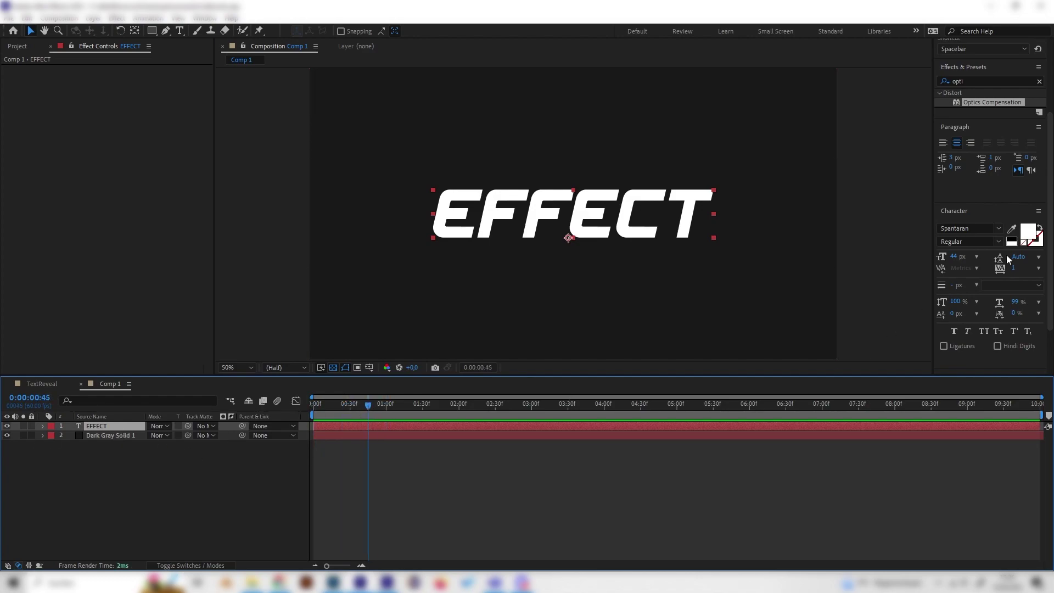
# Search the effects for "light" and apply CC Light Wipe to the EFFECT text layer
pyautogui.click(1040, 82)
pyautogui.click(1006, 80)
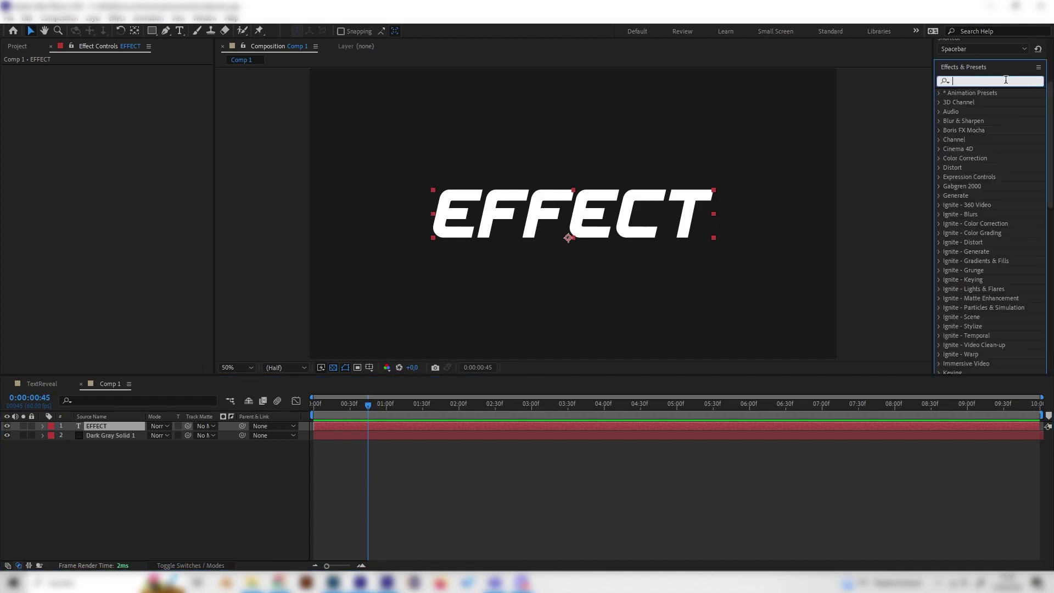
pyautogui.write('light')
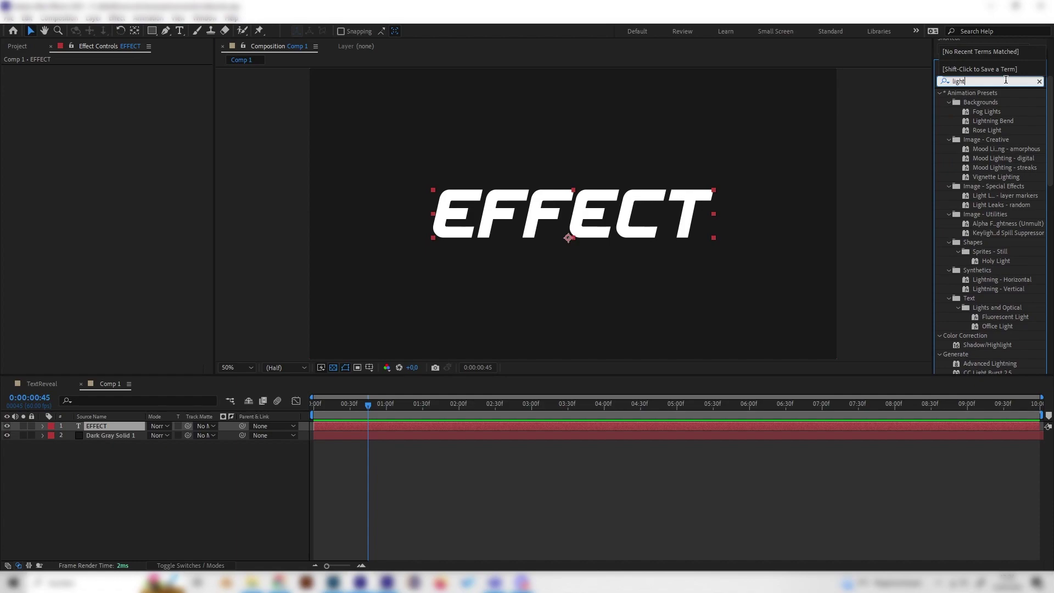
pyautogui.scroll(-10, 988, 192)
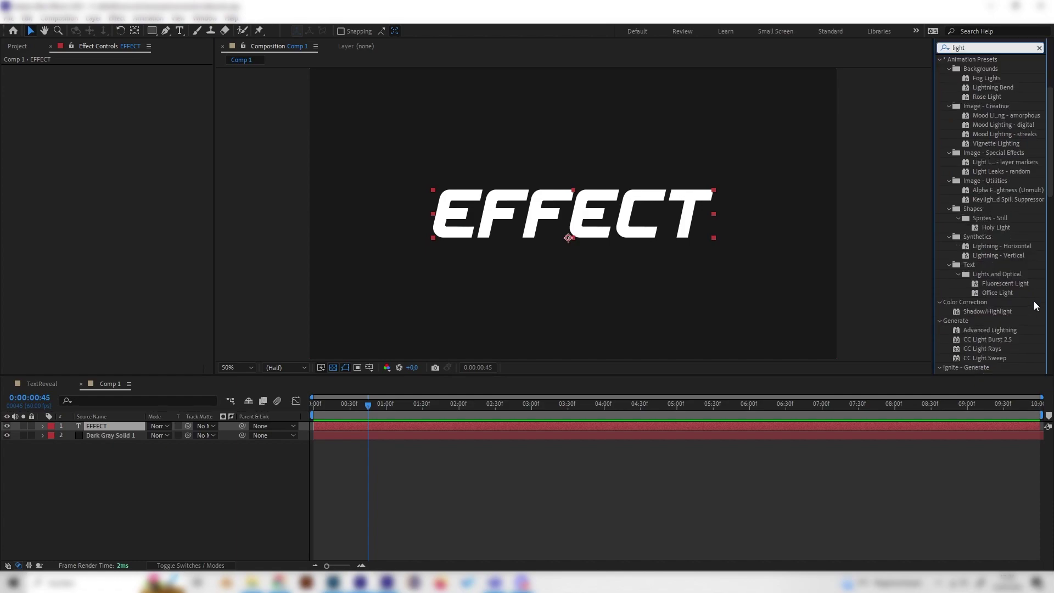
pyautogui.click(980, 252)
pyautogui.scroll(15, 943, 210)
pyautogui.click(939, 196)
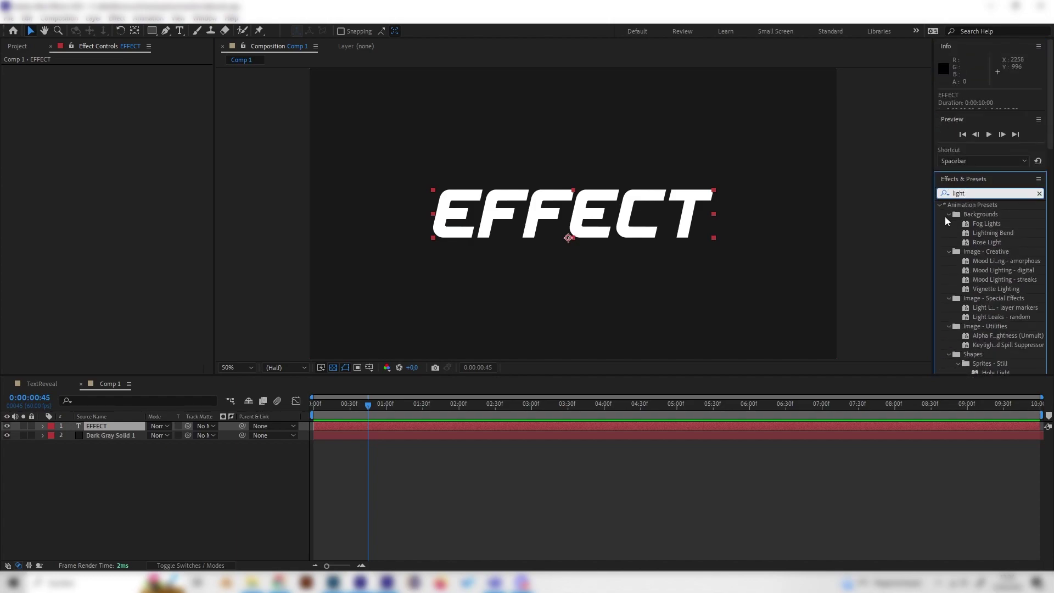
pyautogui.scroll(-15, 983, 278)
pyautogui.scroll(-2, 995, 328)
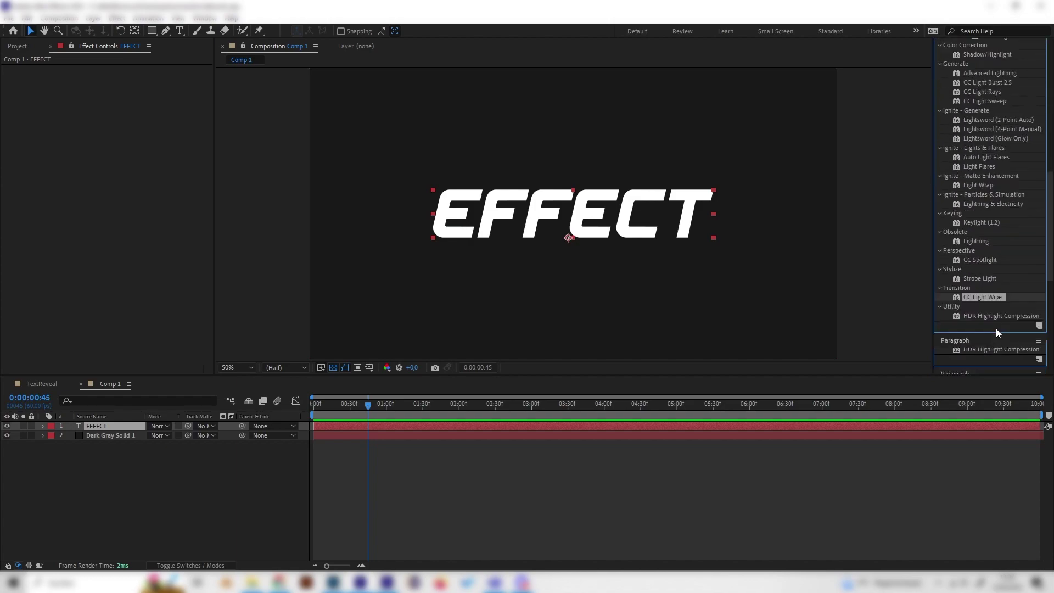
pyautogui.moveTo(979, 297); pyautogui.dragTo(127, 426)
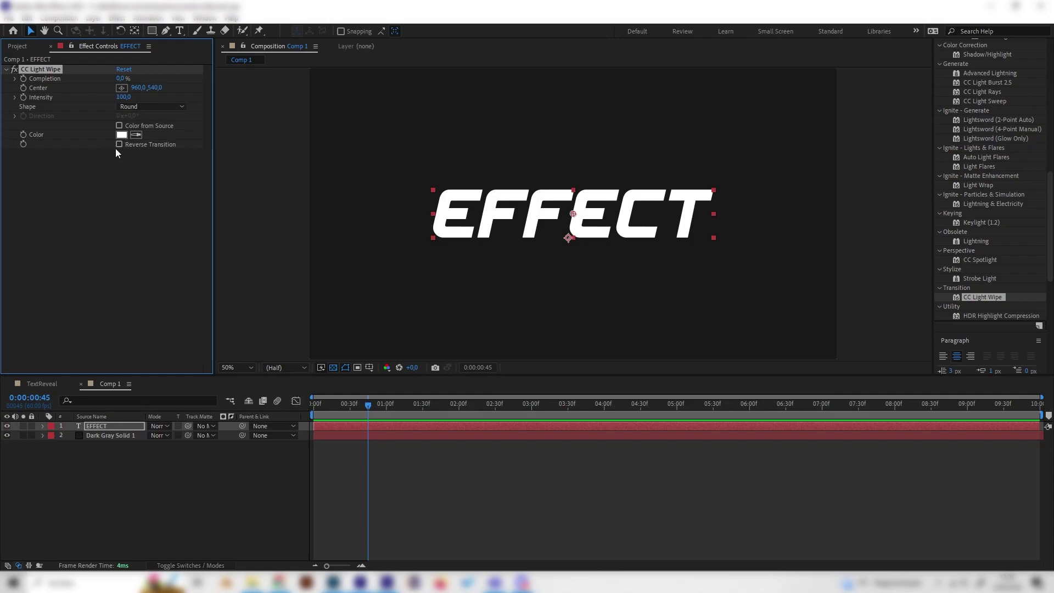
# Enable Reverse Transition for CC Light Wipe and keyframe its Completion at 100% at 0:00:00:00
pyautogui.click(277, 425)
pyautogui.press('Home')
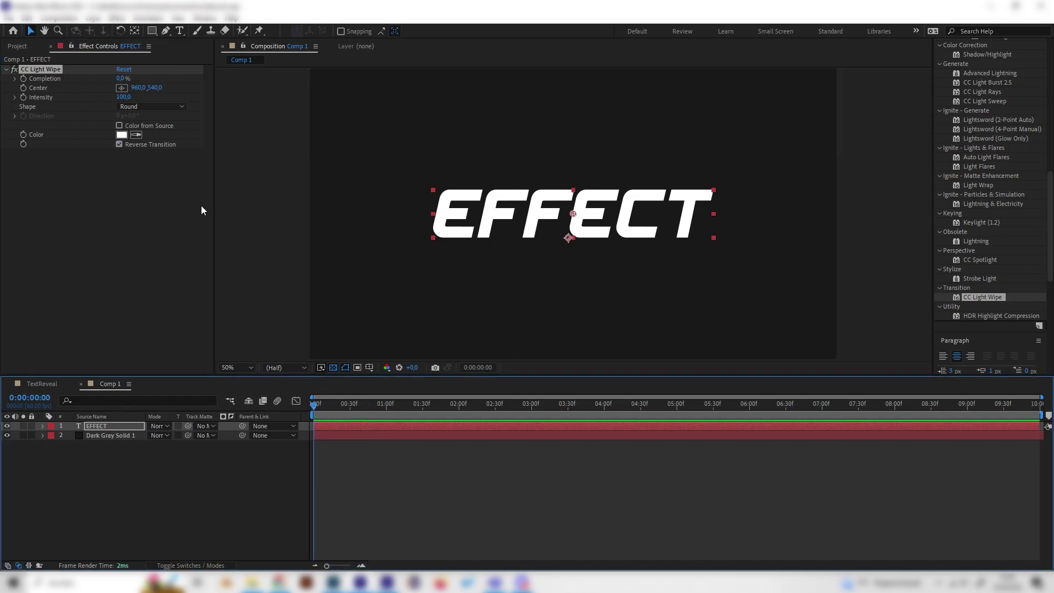
pyautogui.click(121, 78)
pyautogui.write('100')
pyautogui.press('Return')
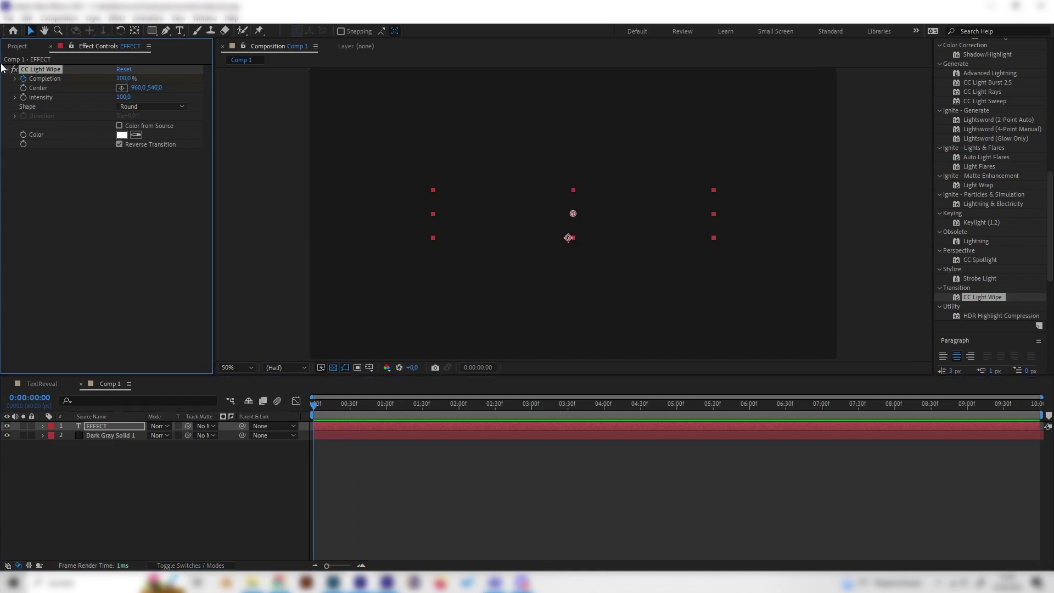
# Keyframe the CC Light Wipe Completion at 0% at 0:00:02:01 and preview the reveal from the start
pyautogui.click(443, 402)
pyautogui.moveTo(445, 402); pyautogui.dragTo(461, 404)
pyautogui.moveTo(127, 79); pyautogui.dragTo(69, 85)
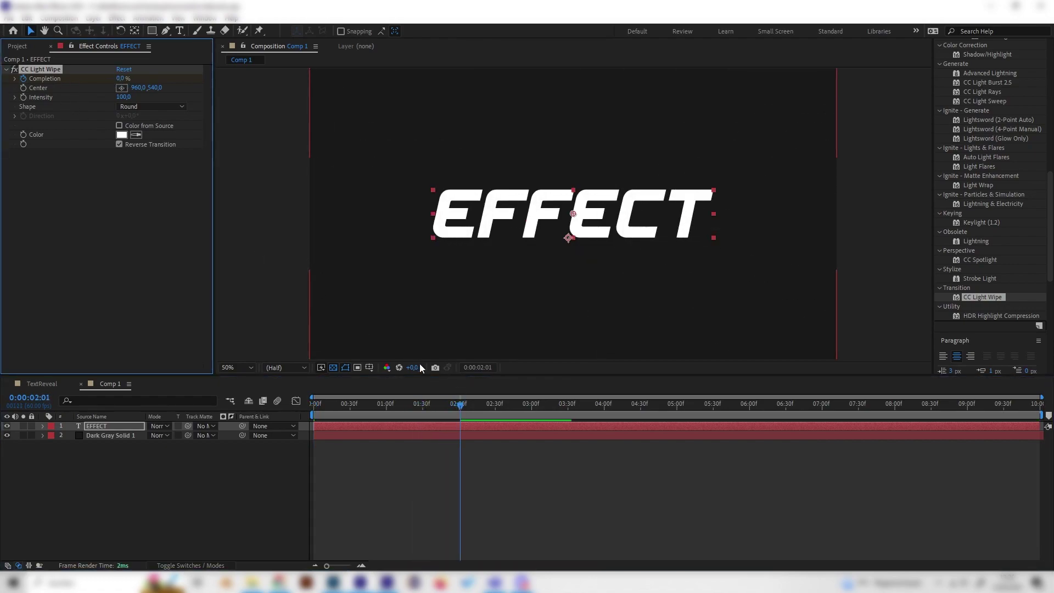
pyautogui.moveTo(445, 409); pyautogui.dragTo(313, 406)
pyautogui.press('space')
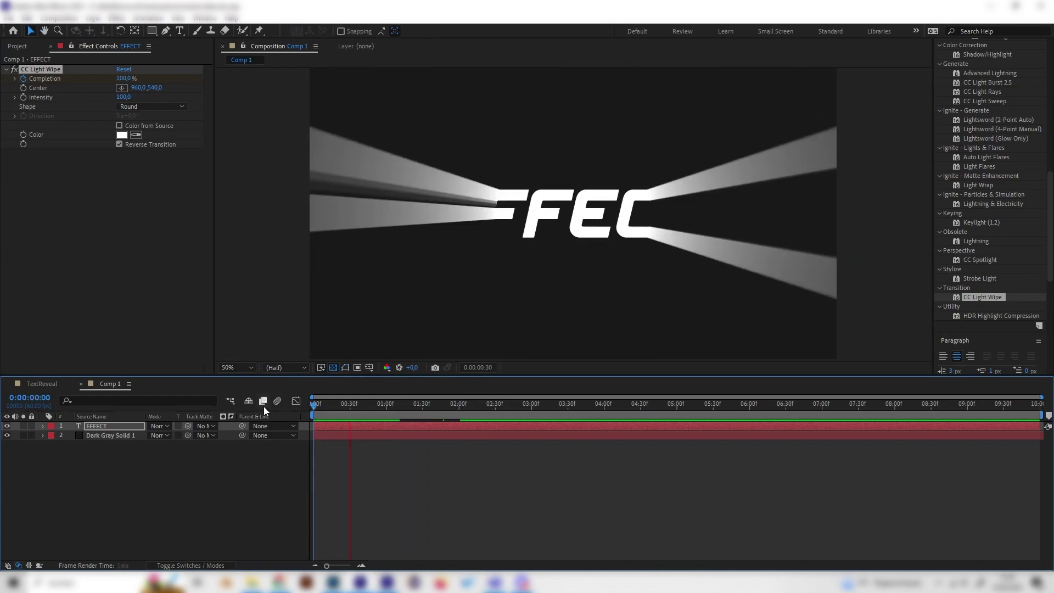
# Expand the EFFECT layer's CC Light Wipe properties and move the second Completion keyframe to about 0:00:03:03
pyautogui.click(43, 426)
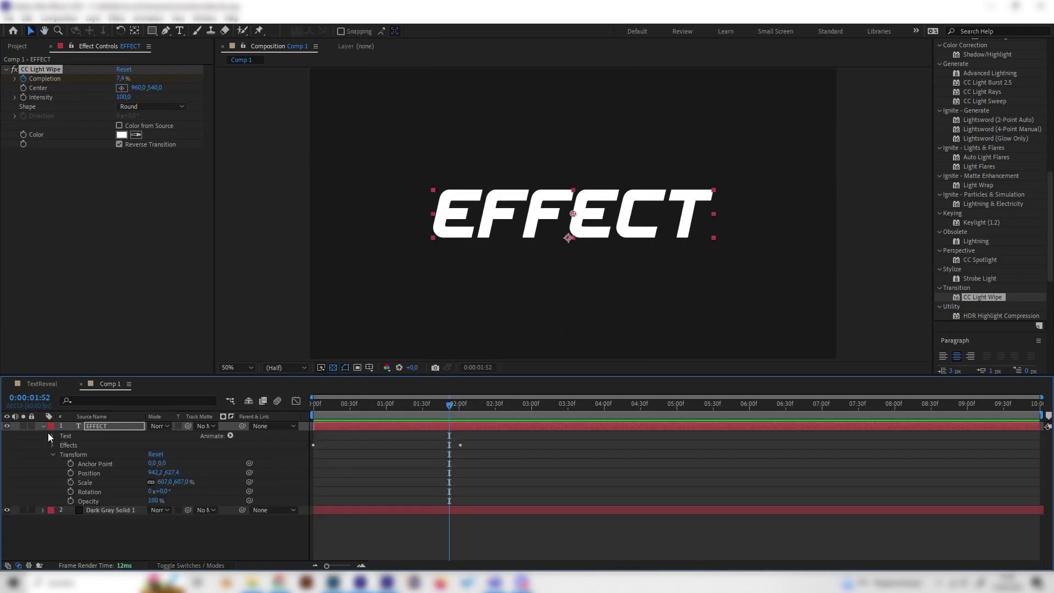
pyautogui.click(57, 456)
pyautogui.click(52, 455)
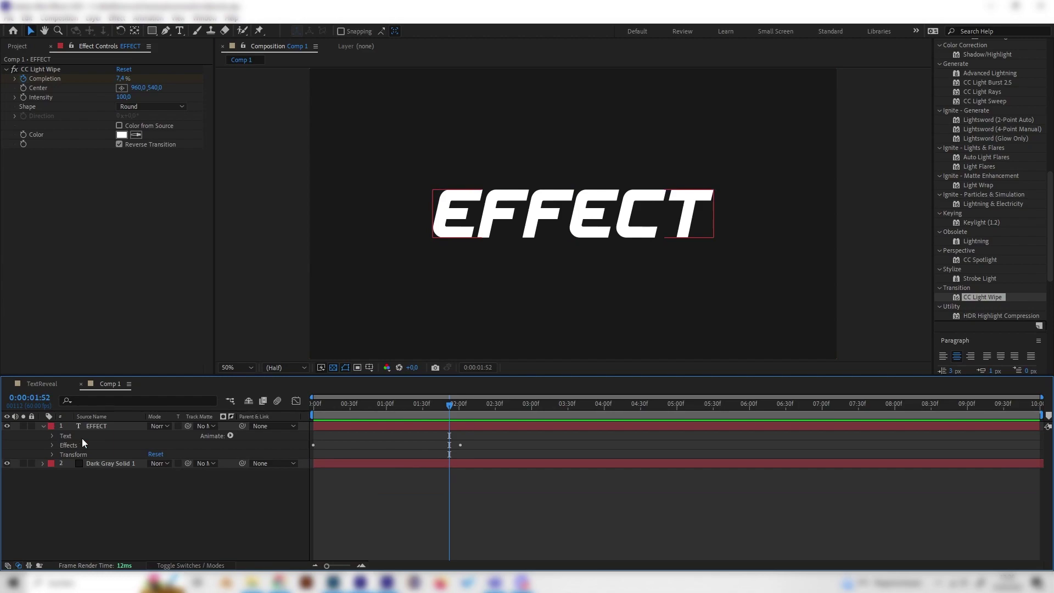
pyautogui.click(52, 445)
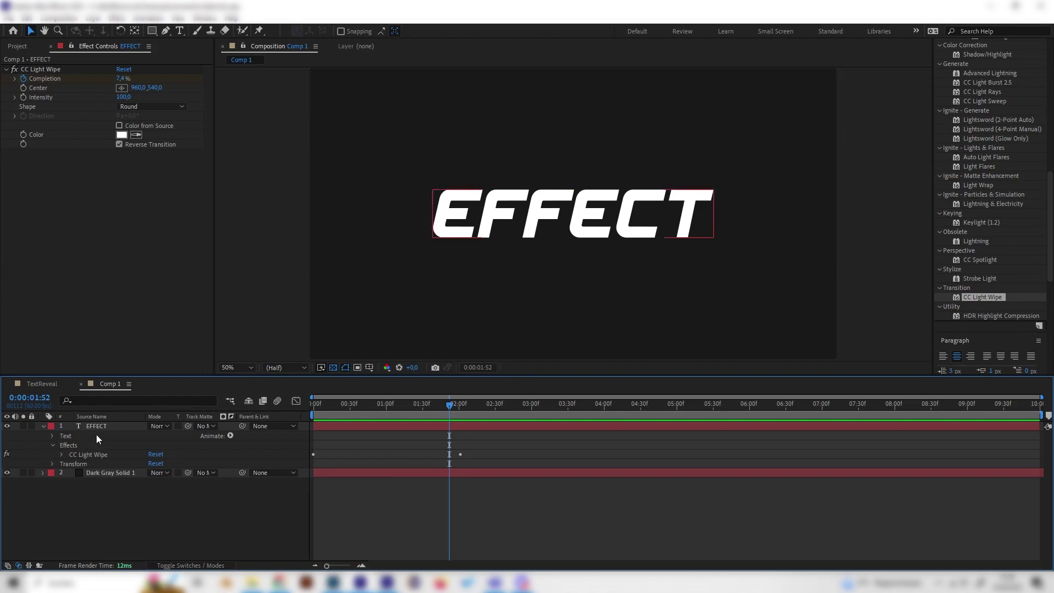
pyautogui.click(62, 455)
pyautogui.moveTo(460, 464); pyautogui.dragTo(535, 467)
# Preview the slowed CC Light Wipe reveal twice from the start of the composition
pyautogui.moveTo(525, 404); pyautogui.dragTo(314, 405)
pyautogui.press('space')
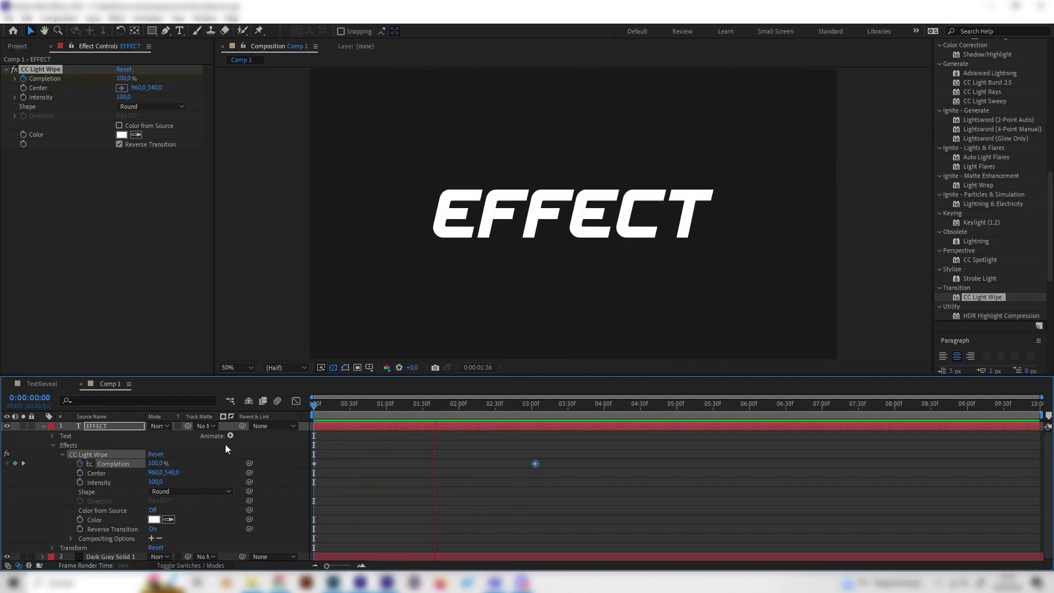
pyautogui.press('space')
pyautogui.click(326, 405)
pyautogui.moveTo(328, 405); pyautogui.dragTo(307, 421)
pyautogui.press('space')
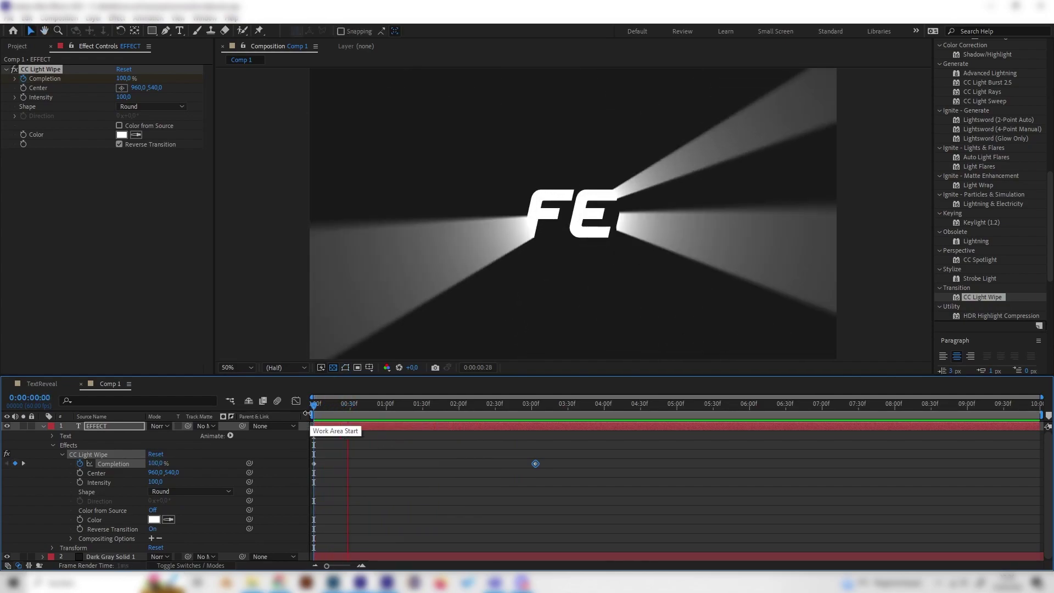
pyautogui.press('space')
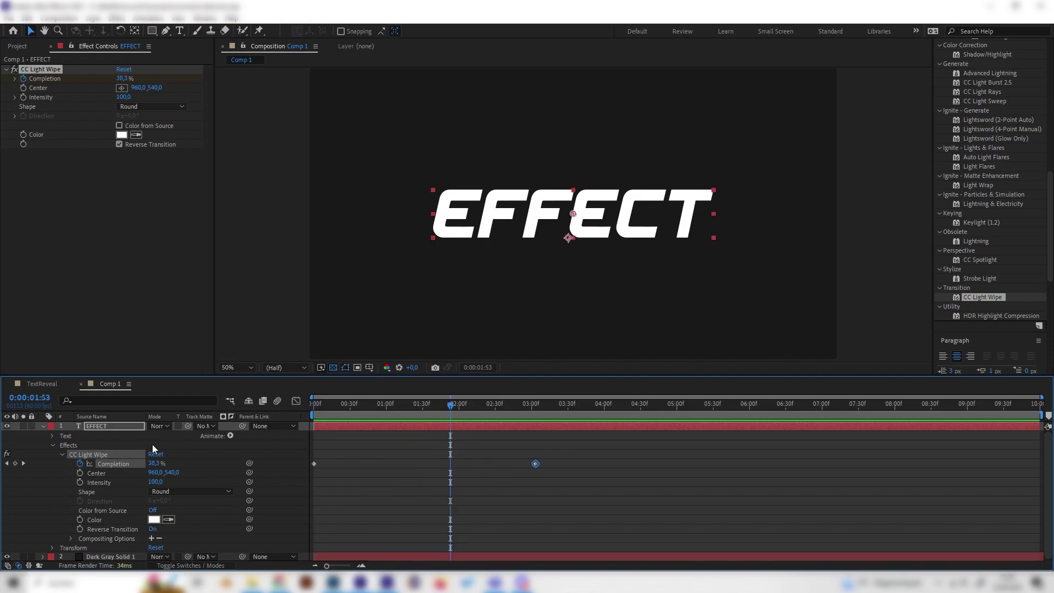
# Return to 0:00:00:00, collapse the CC Light Wipe properties and delete the effect from the EFFECT layer
pyautogui.click(114, 435)
pyautogui.moveTo(449, 424); pyautogui.dragTo(162, 458)
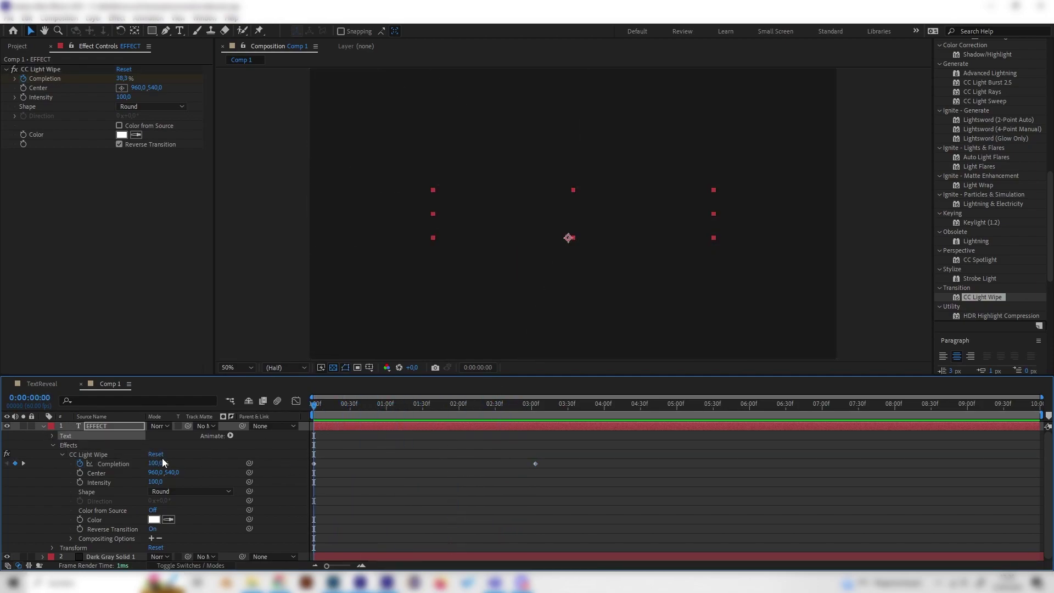
pyautogui.click(62, 454)
pyautogui.click(84, 454)
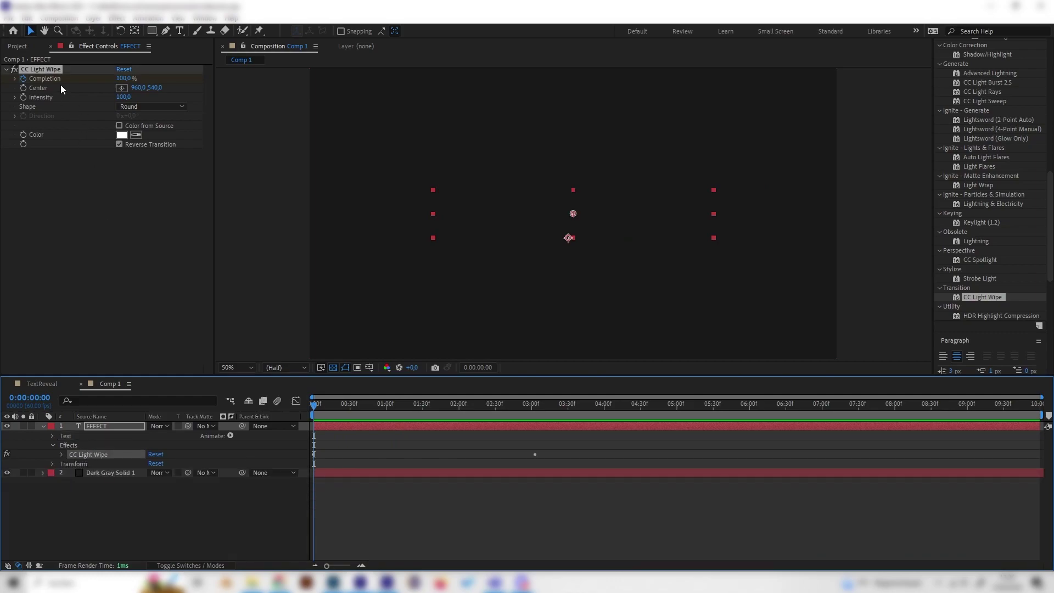
pyautogui.press('Delete')
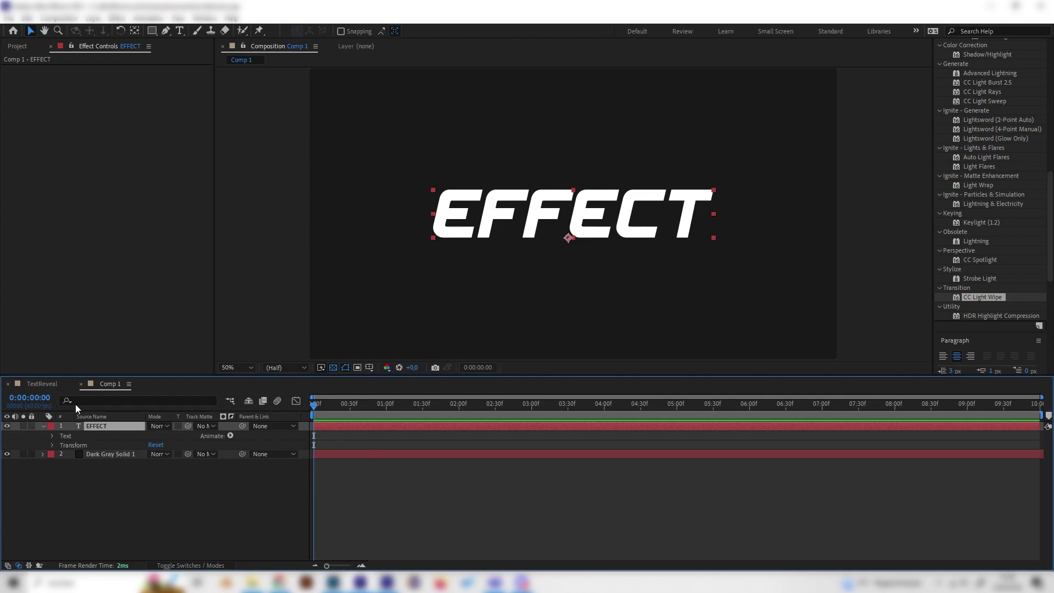
# Scrub through the TextReveal composition to check its next animation and return to Comp 1
pyautogui.click(42, 384)
pyautogui.moveTo(917, 407); pyautogui.dragTo(945, 420)
pyautogui.click(108, 384)
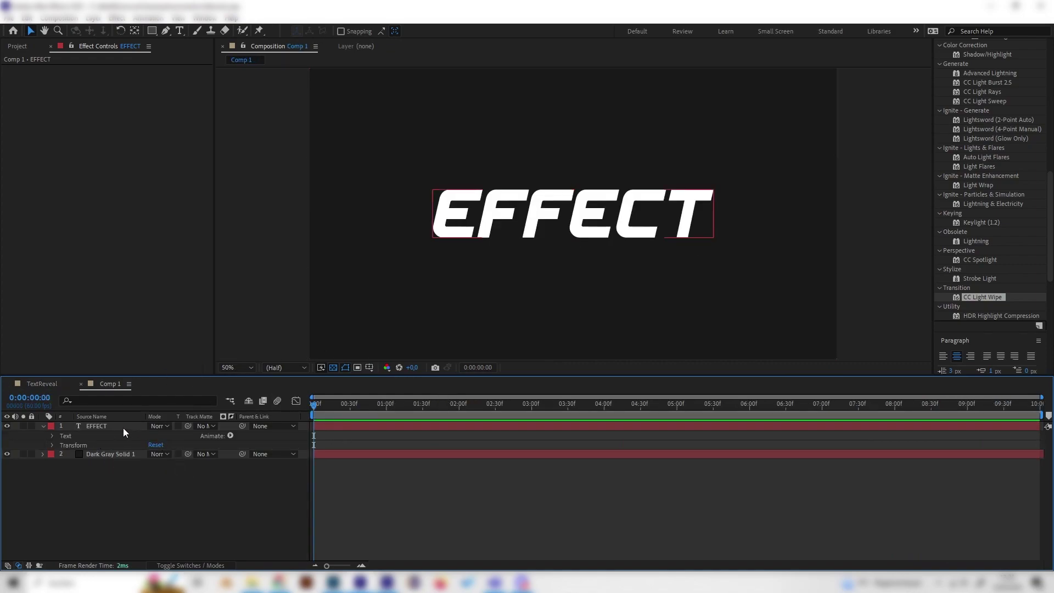
# Search the effects for "cc sca" and apply CC Scatterize to the EFFECT text layer
pyautogui.scroll(10, 990, 198)
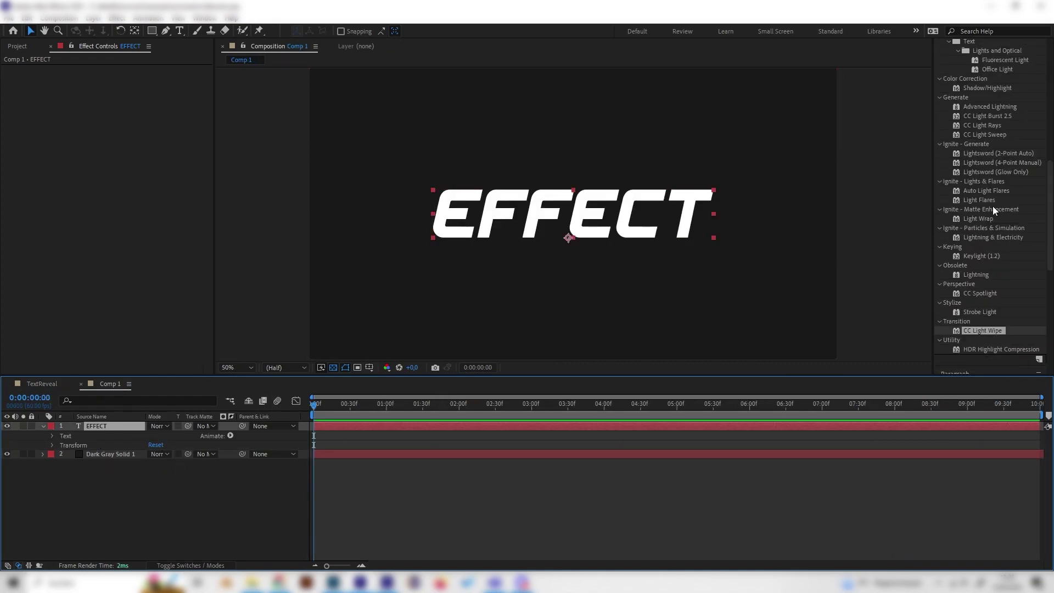
pyautogui.click(984, 86)
pyautogui.click(977, 177)
pyautogui.write('cc sca')
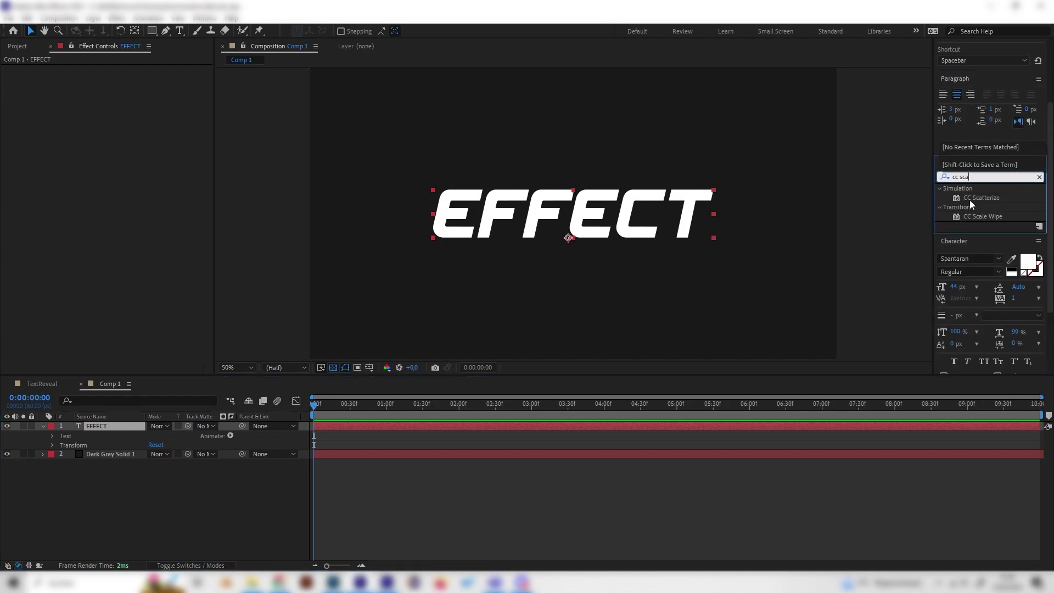
pyautogui.click(990, 198)
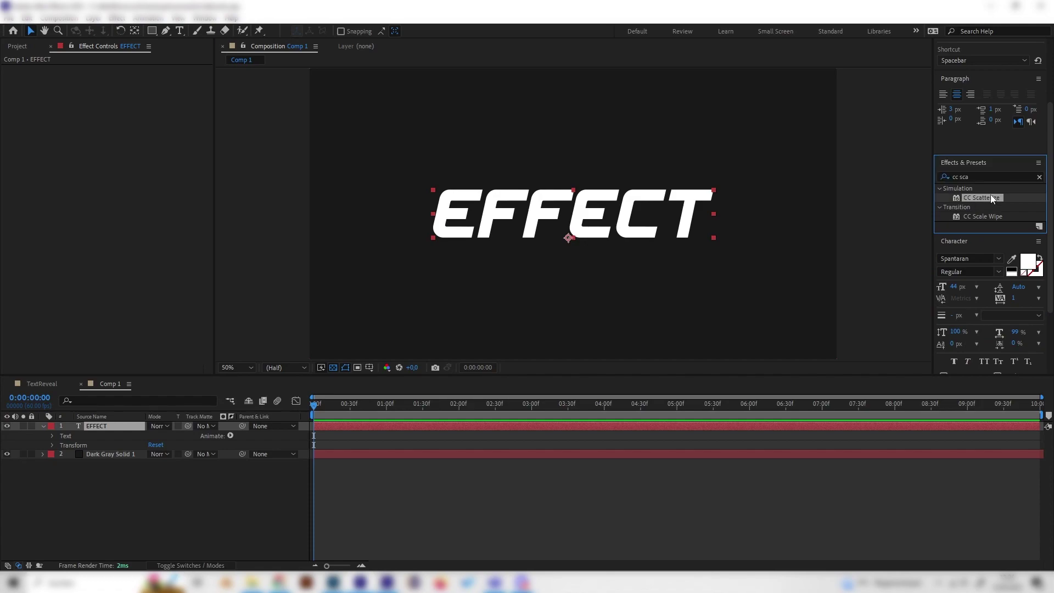
pyautogui.moveTo(993, 201); pyautogui.dragTo(89, 431)
pyautogui.click(400, 451)
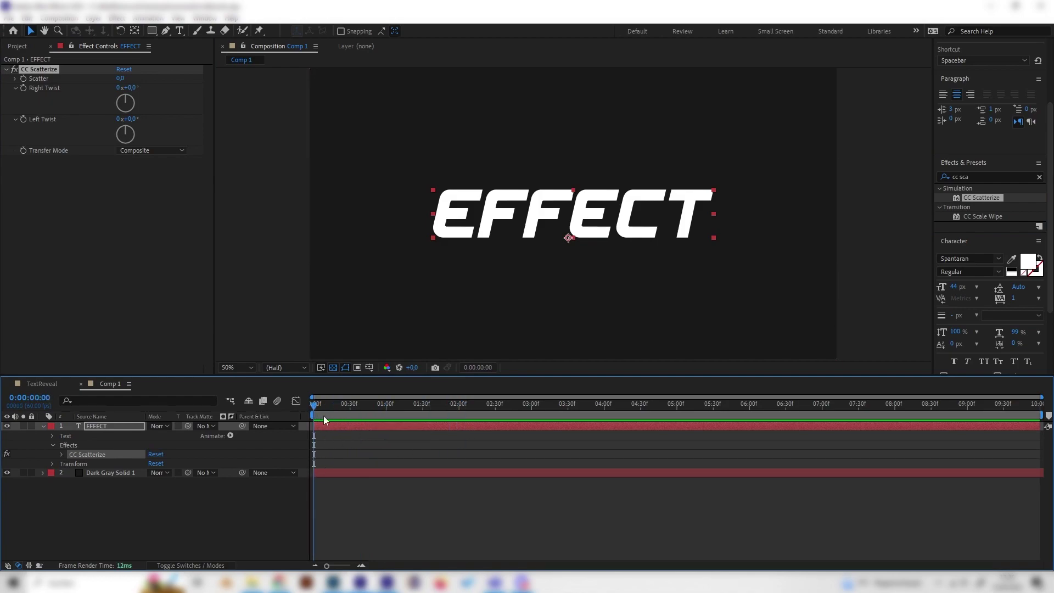
# Keyframe Scatter and Left Twist from 166 and 3 revolutions at 0:00:00:00 down to zero for both at 0:00:02:31
pyautogui.moveTo(321, 407); pyautogui.dragTo(496, 404)
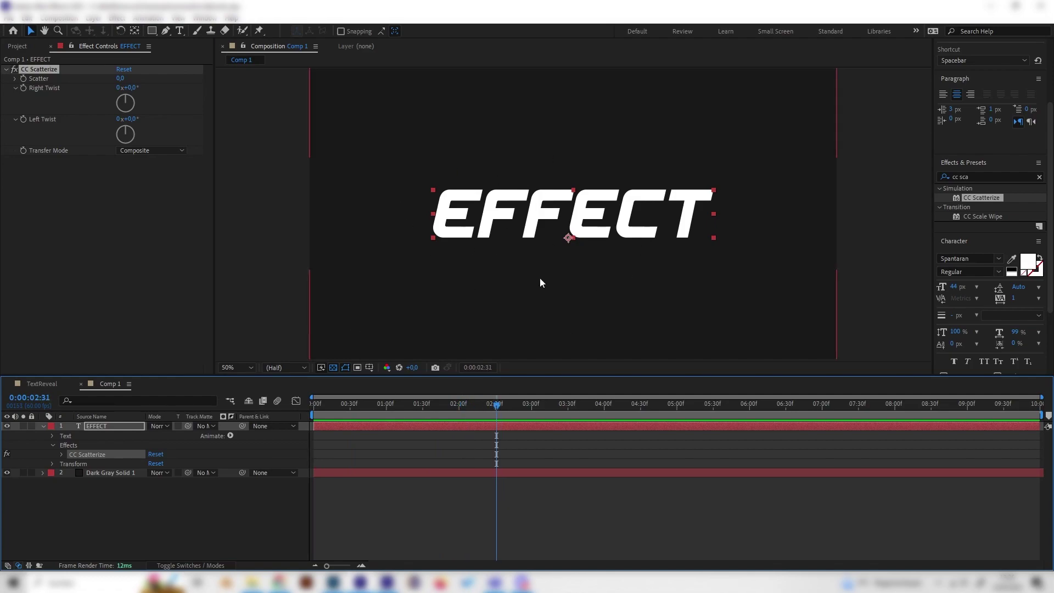
pyautogui.click(22, 78)
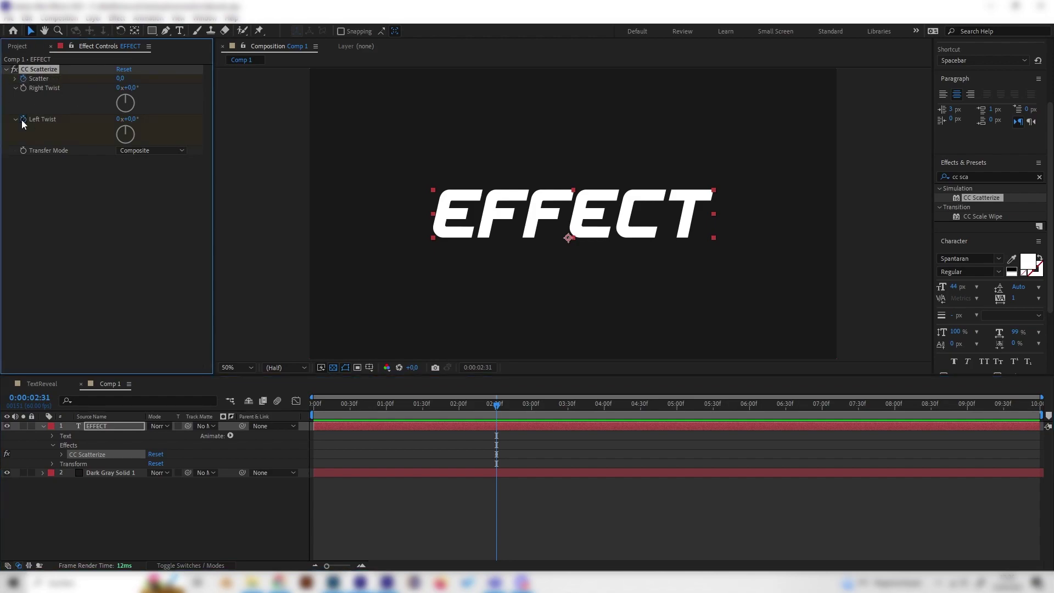
pyautogui.moveTo(495, 406); pyautogui.dragTo(271, 429)
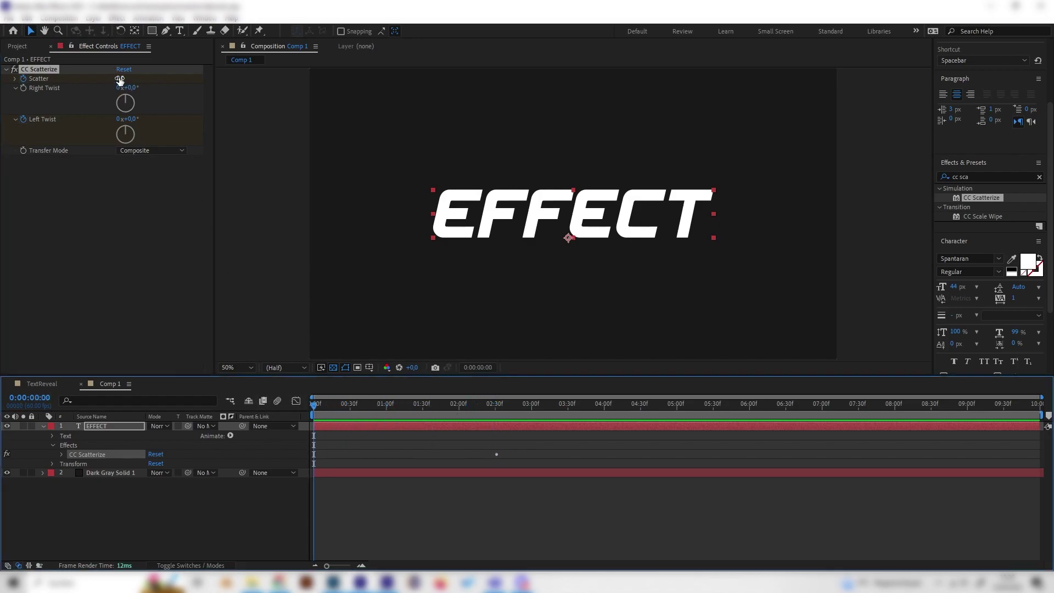
pyautogui.moveTo(120, 78); pyautogui.dragTo(186, 108)
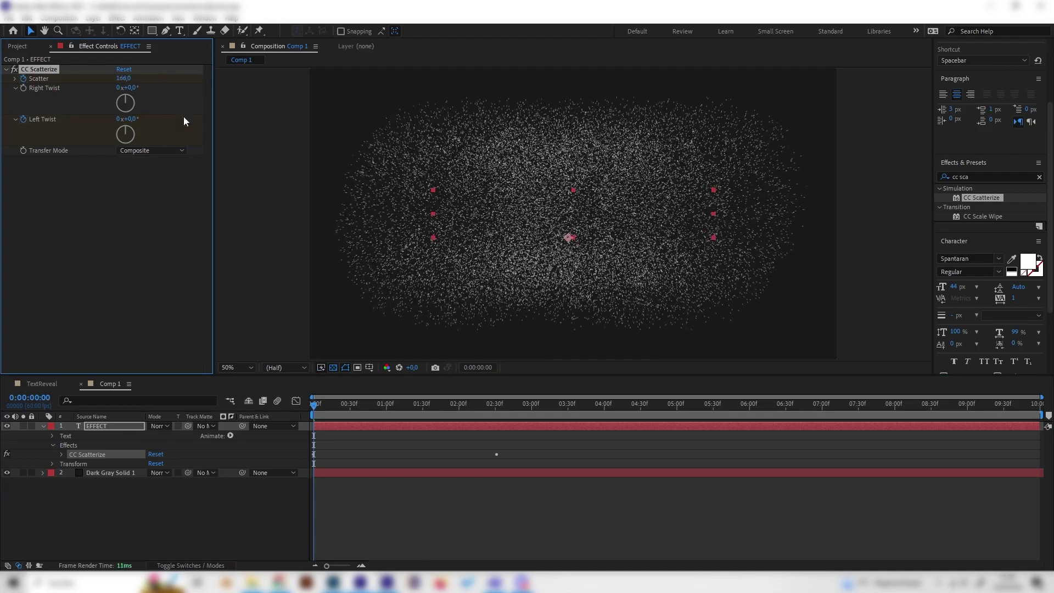
pyautogui.click(120, 119)
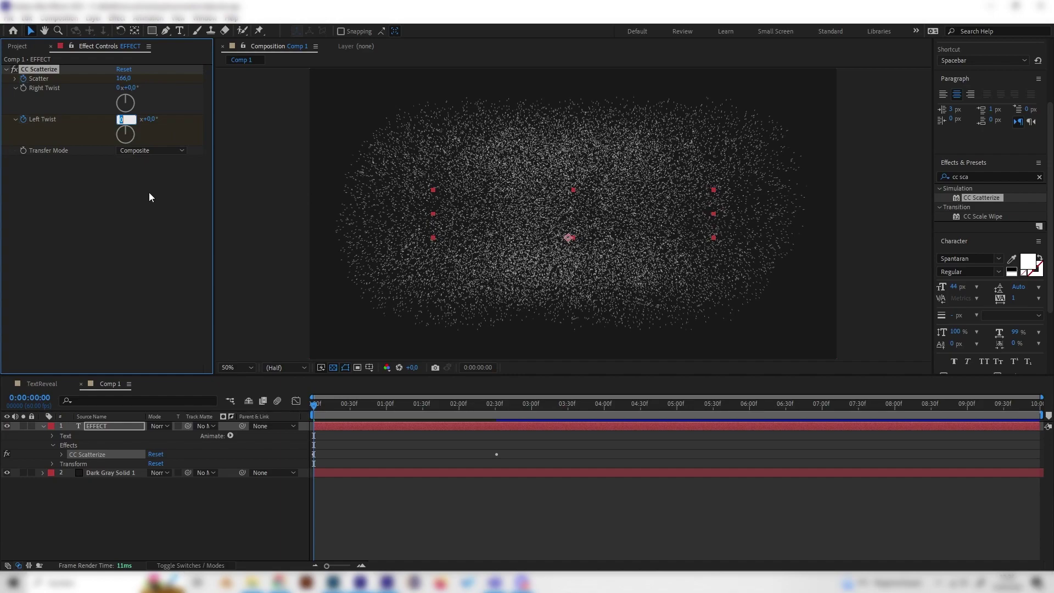
pyautogui.write('3')
pyautogui.press('Return')
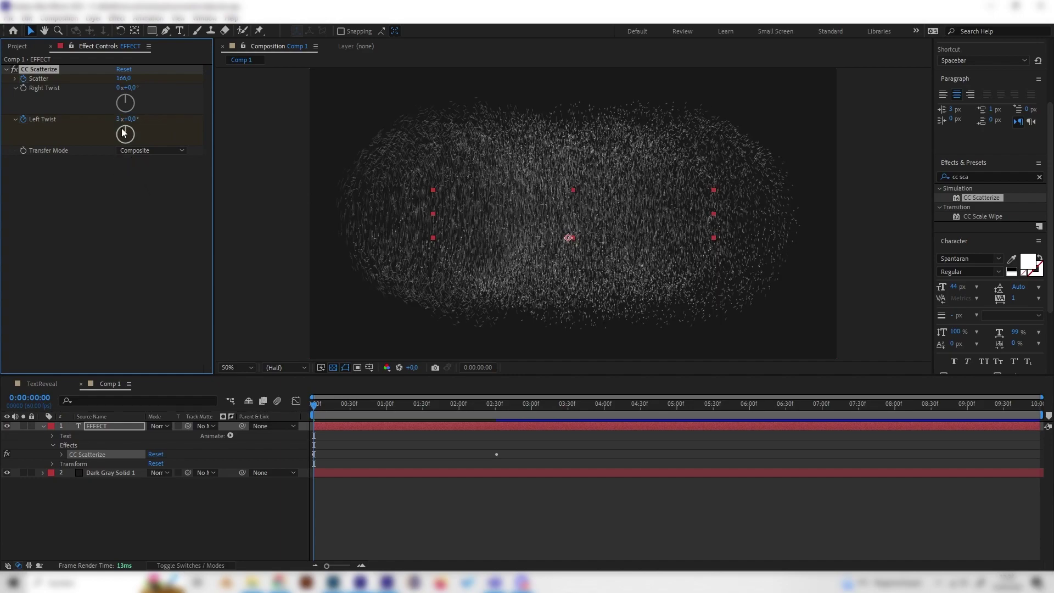
pyautogui.click(120, 120)
# Preview the CC Scatterize reveal from the start of the composition
pyautogui.moveTo(318, 404)
pyautogui.mouseDown()
pyautogui.moveTo(417, 400)
pyautogui.moveTo(302, 415)
pyautogui.mouseUp()
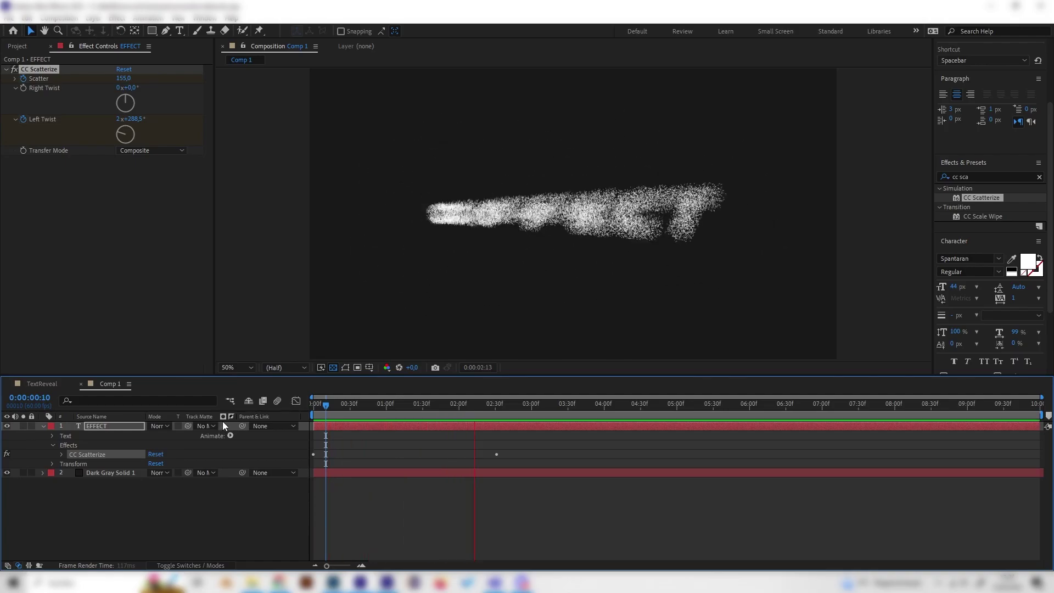
pyautogui.click(336, 406)
pyautogui.press('space')
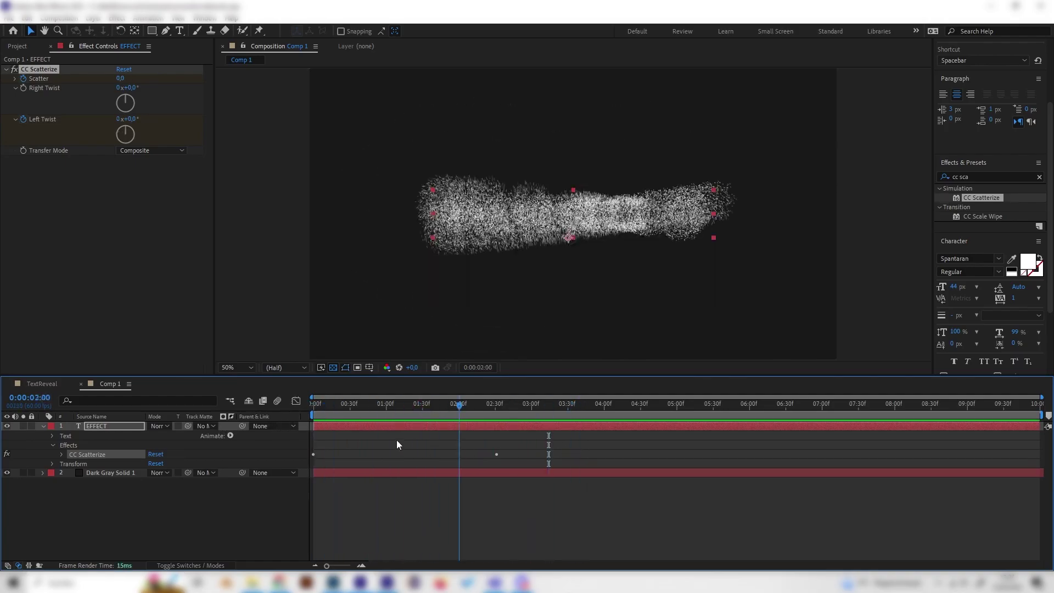
# Expand the CC Scatterize properties, show Scatter's curve in the Graph Editor and apply Easy Ease to both of its keyframes
pyautogui.click(98, 427)
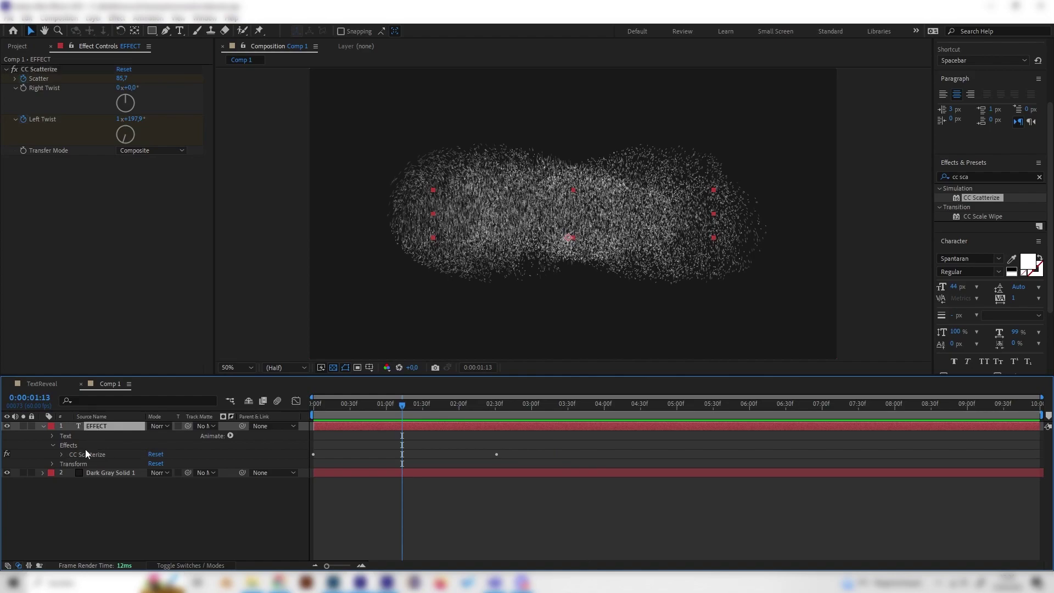
pyautogui.click(91, 455)
pyautogui.moveTo(403, 405); pyautogui.dragTo(496, 419)
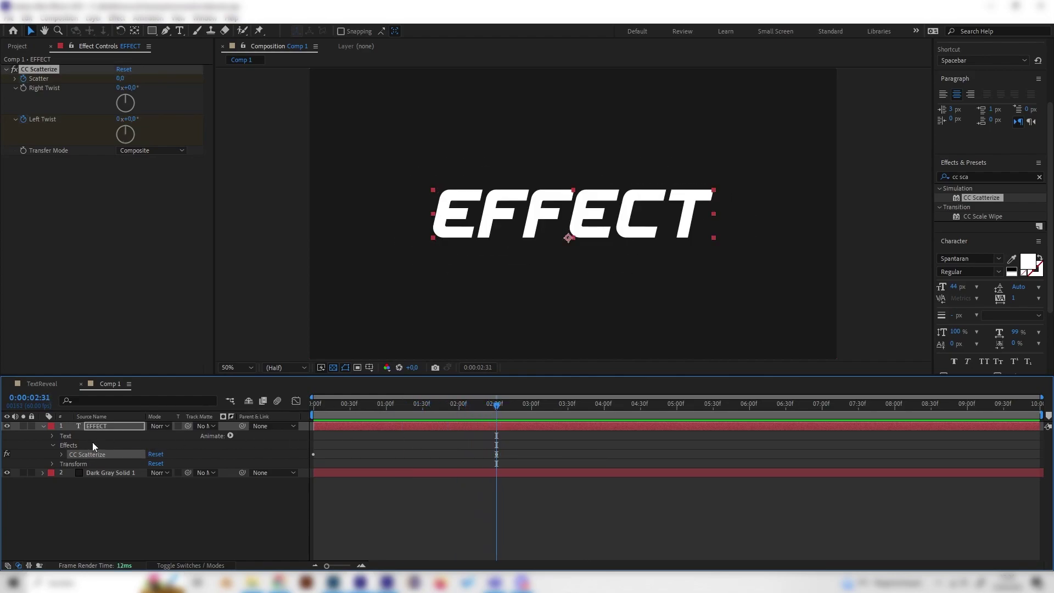
pyautogui.click(61, 454)
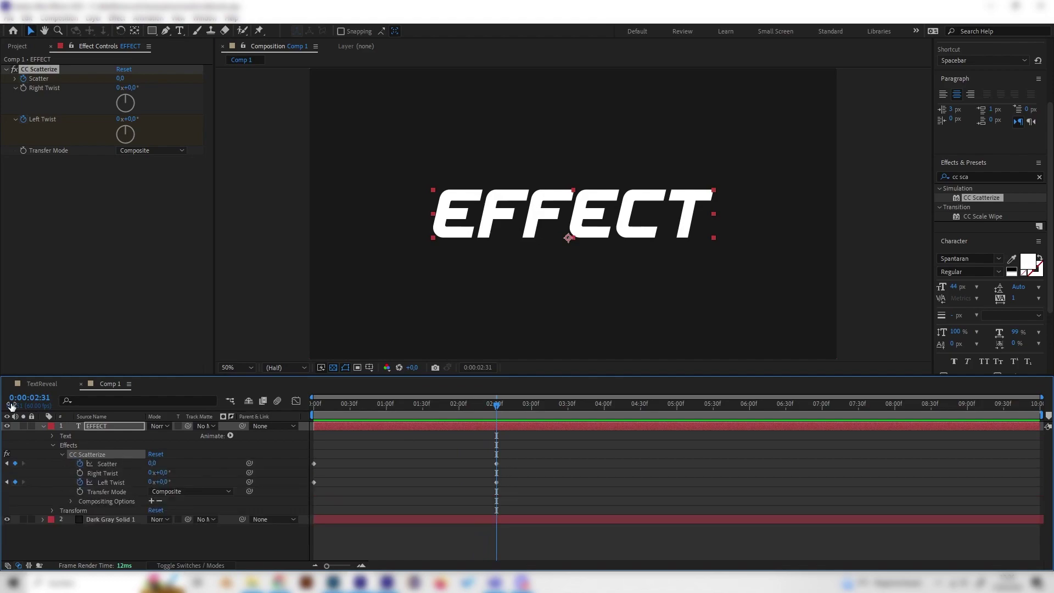
pyautogui.click(196, 465)
pyautogui.click(105, 463)
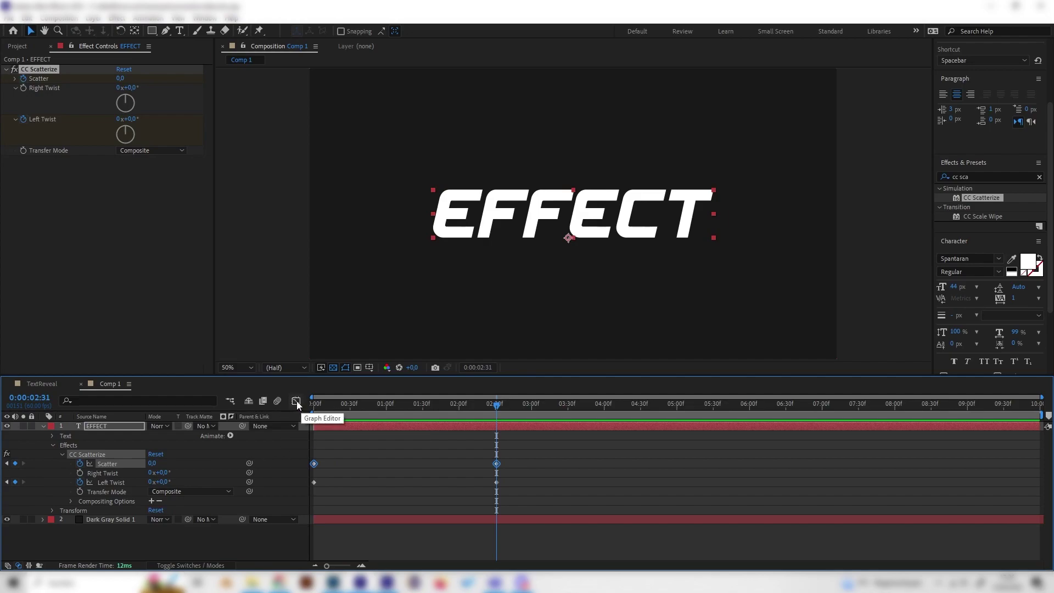
pyautogui.click(296, 401)
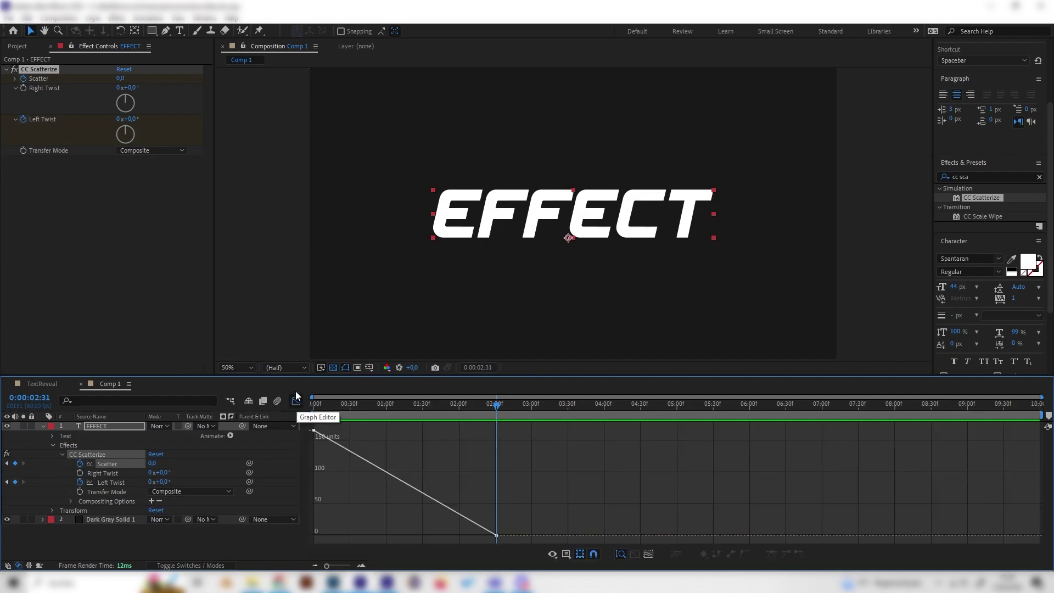
pyautogui.click(116, 463)
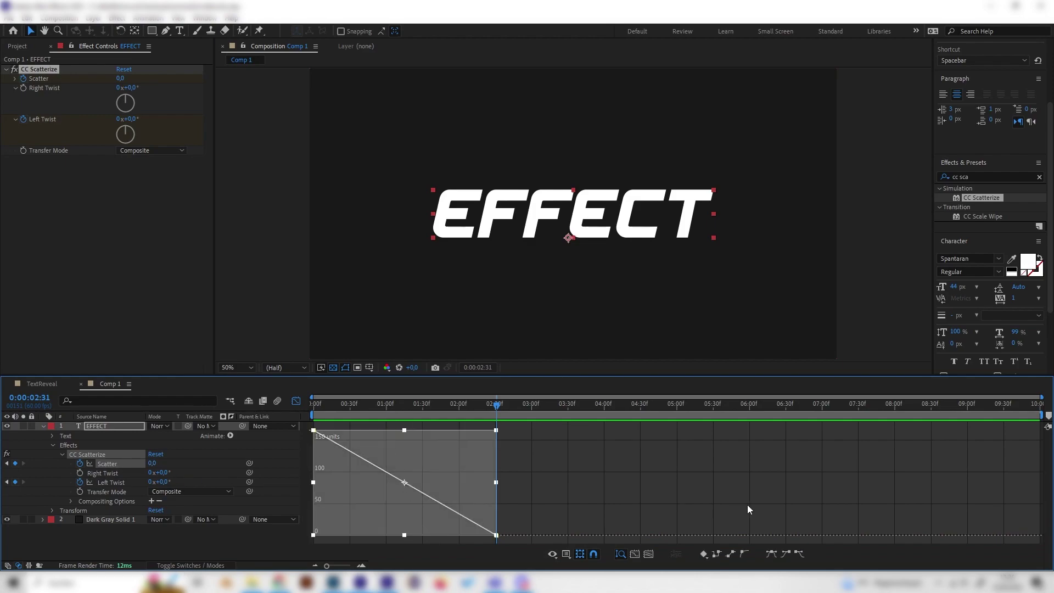
pyautogui.click(773, 553)
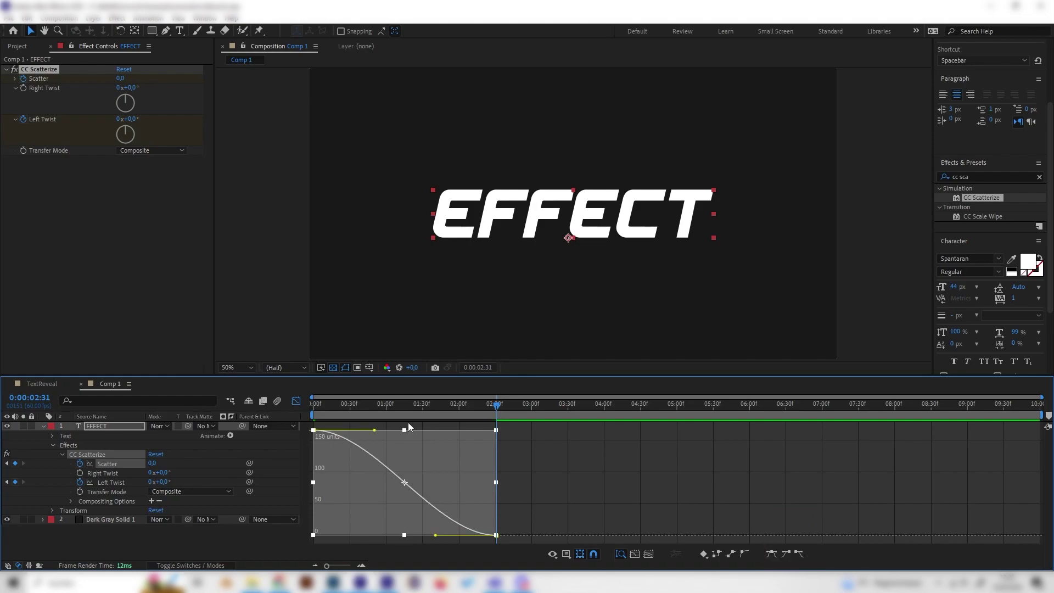
# Extend the final Scatter keyframe's incoming ease handle back to about 0:00:00:42 on the curve and preview the reveal
pyautogui.moveTo(332, 404); pyautogui.dragTo(452, 405)
pyautogui.click(583, 502)
pyautogui.click(491, 534)
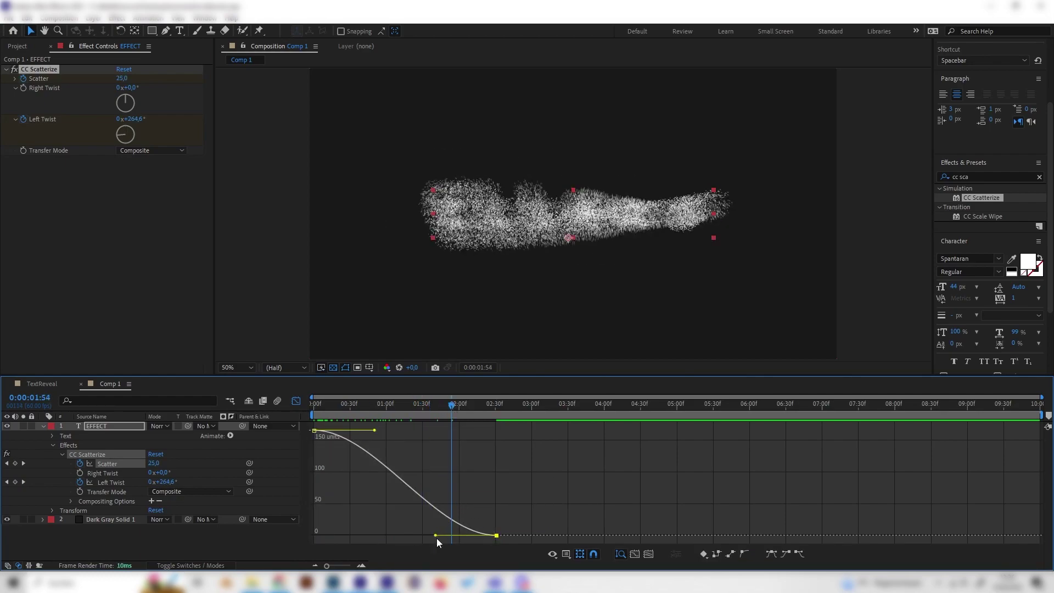
pyautogui.moveTo(436, 535); pyautogui.dragTo(364, 537)
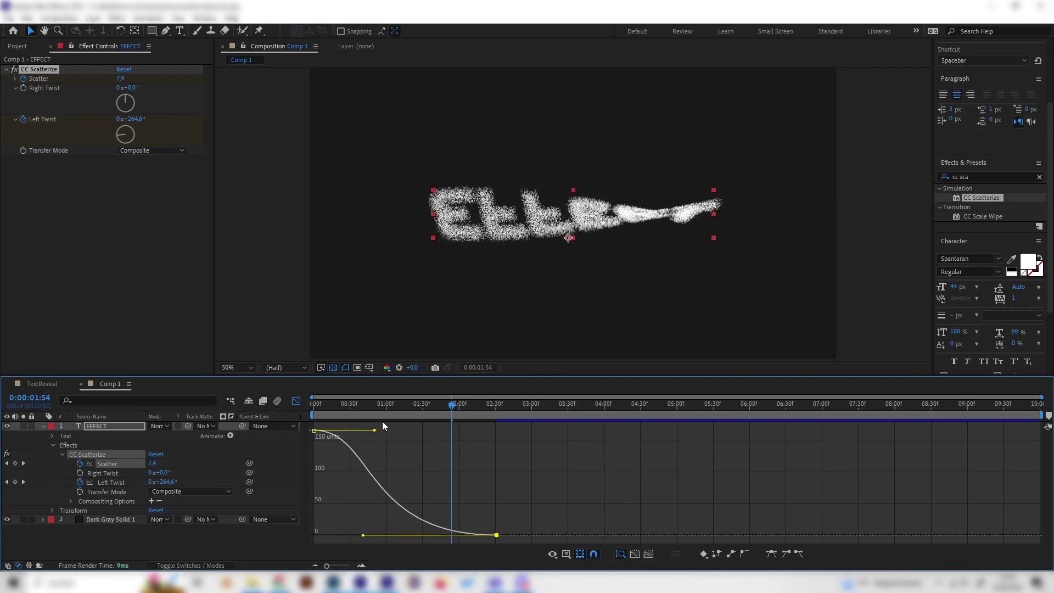
pyautogui.press('space')
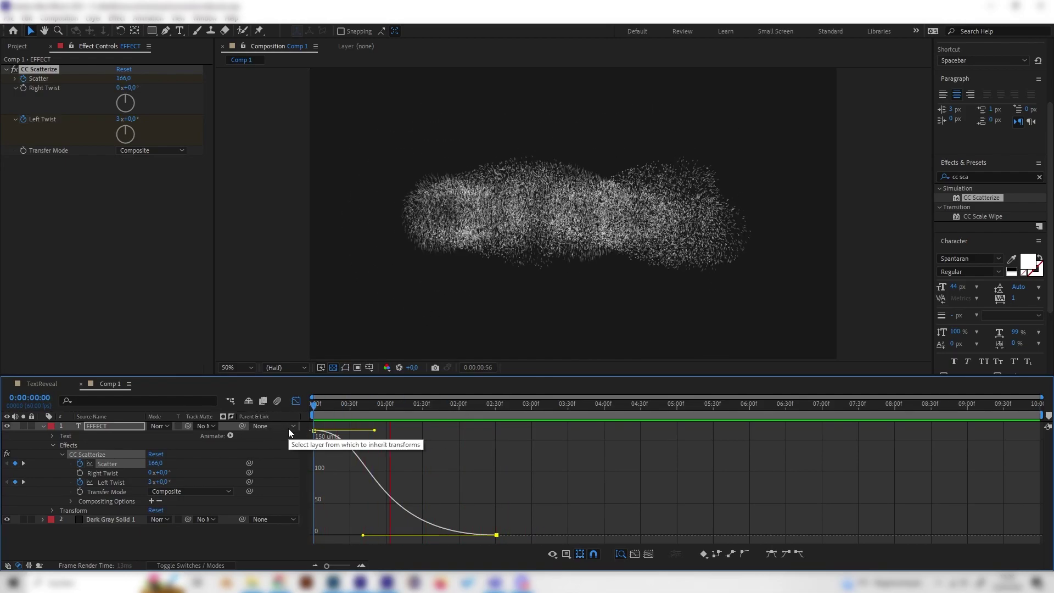
pyautogui.press('space')
pyautogui.moveTo(416, 405); pyautogui.dragTo(496, 410)
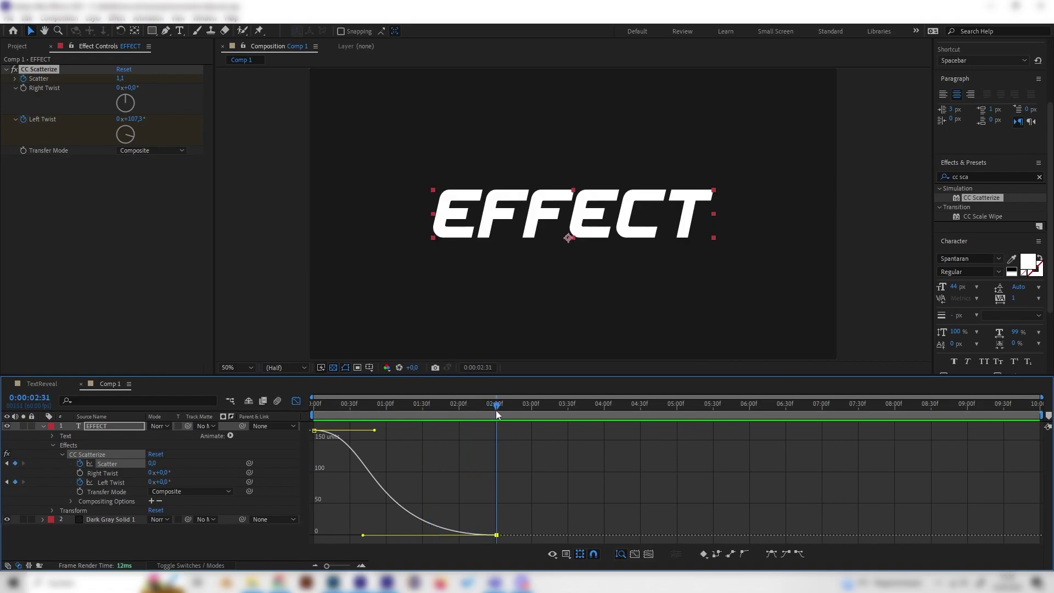
# Show Left Twist's curve in the Graph Editor and apply Easy Ease to both of its keyframes
pyautogui.click(133, 482)
pyautogui.click(134, 542)
pyautogui.click(125, 483)
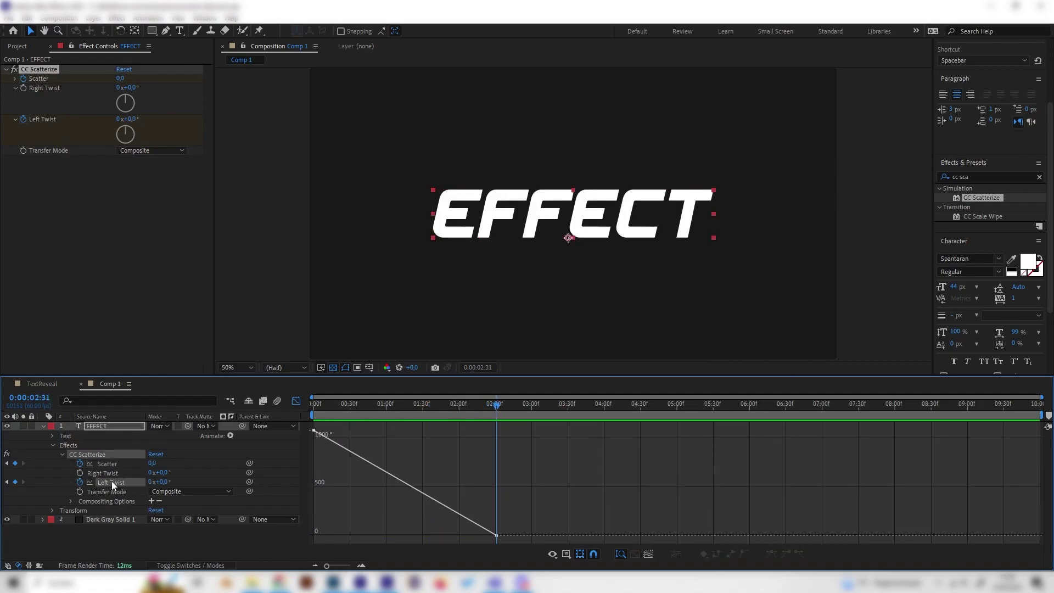
pyautogui.click(105, 483)
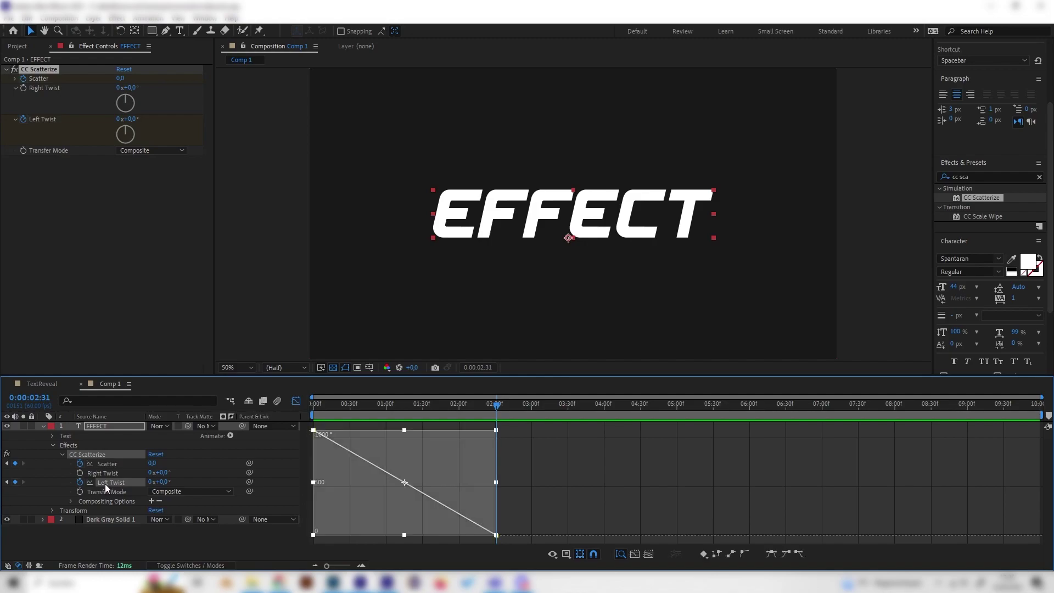
pyautogui.click(771, 553)
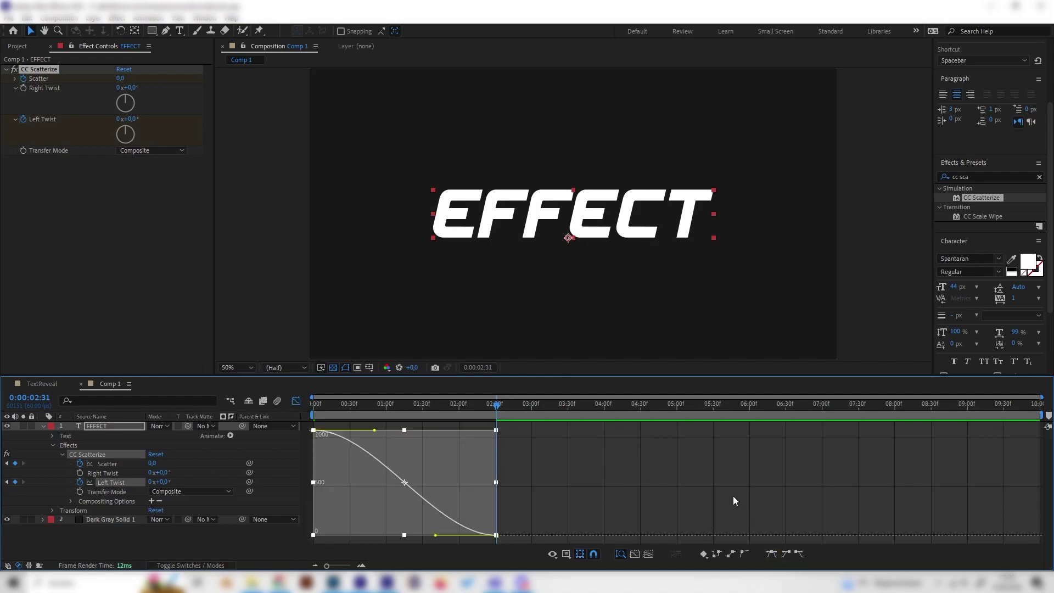
# Extend the final Left Twist keyframe's incoming ease handle back to about 0:00:00:54 and preview the smoothed reveal
pyautogui.click(538, 513)
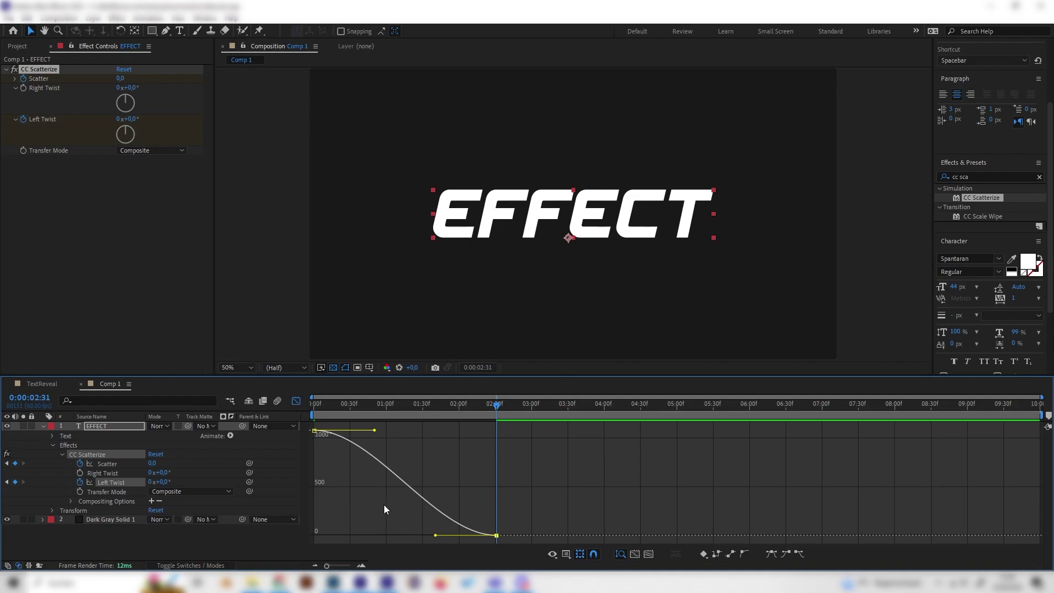
pyautogui.moveTo(435, 536); pyautogui.dragTo(378, 535)
pyautogui.click(373, 408)
pyautogui.press('space')
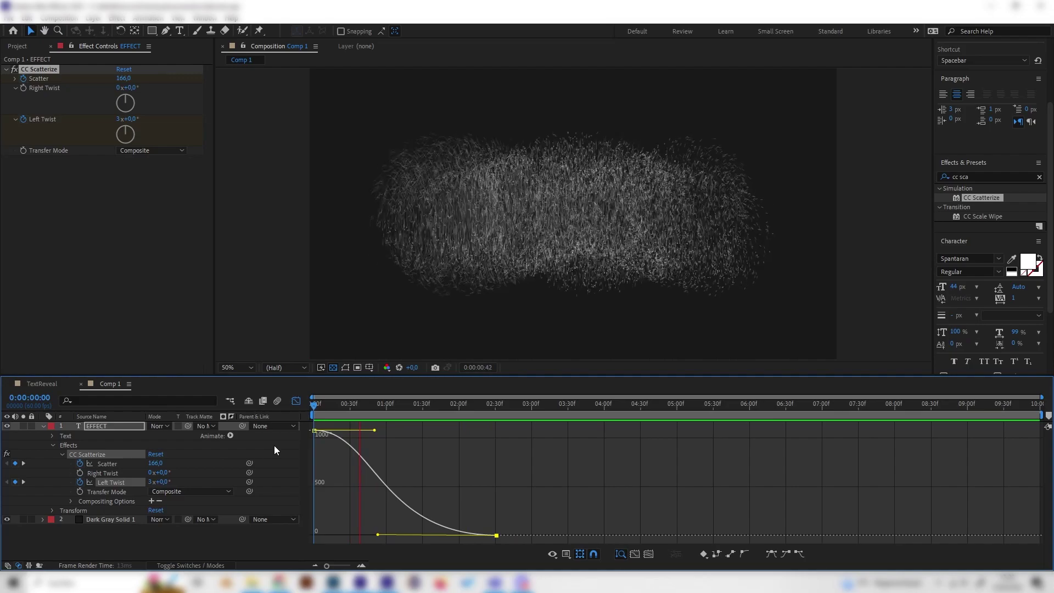
# Scrub the TextReveal composition to about 0:00:07:36 to check its next animation, and return to Comp 1
pyautogui.moveTo(455, 405); pyautogui.dragTo(783, 408)
pyautogui.click(53, 383)
pyautogui.click(339, 404)
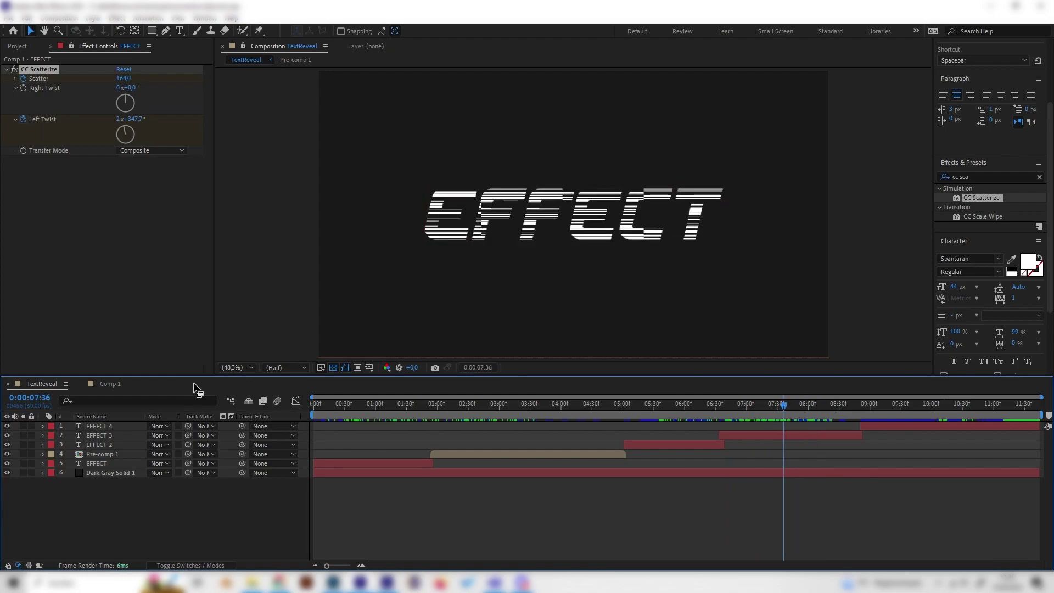
pyautogui.click(111, 384)
# Delete CC Scatterize from the EFFECT layer and switch the timeline back from the Graph Editor to layer bars
pyautogui.click(101, 426)
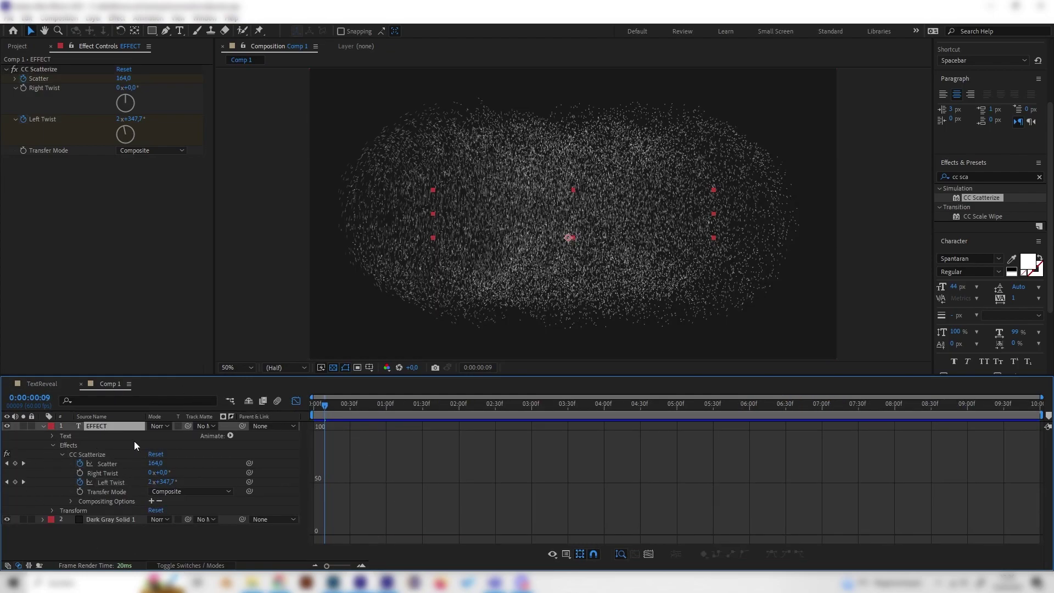
pyautogui.click(38, 70)
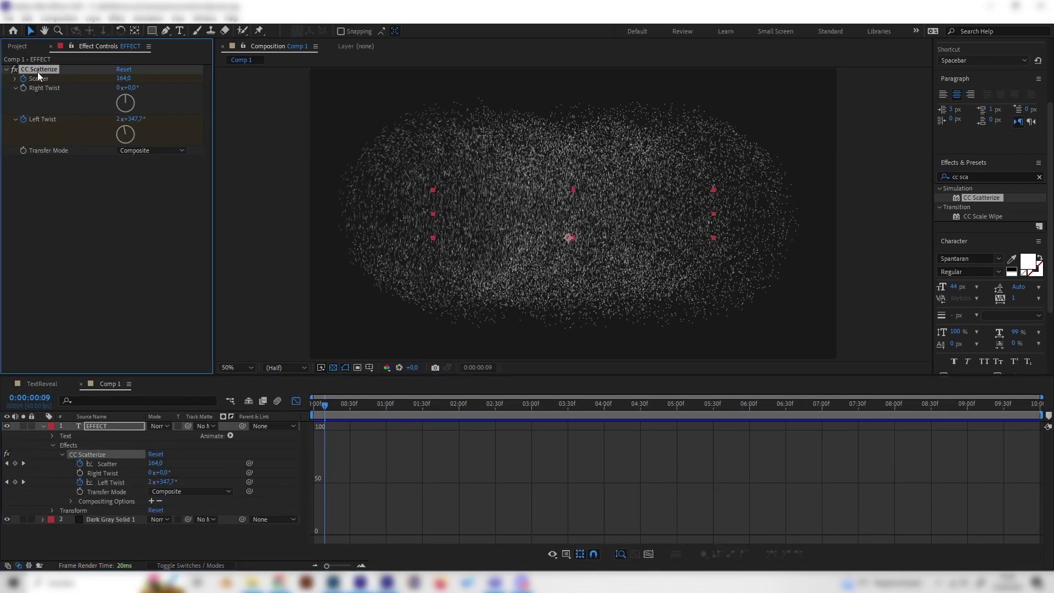
pyautogui.press('Delete')
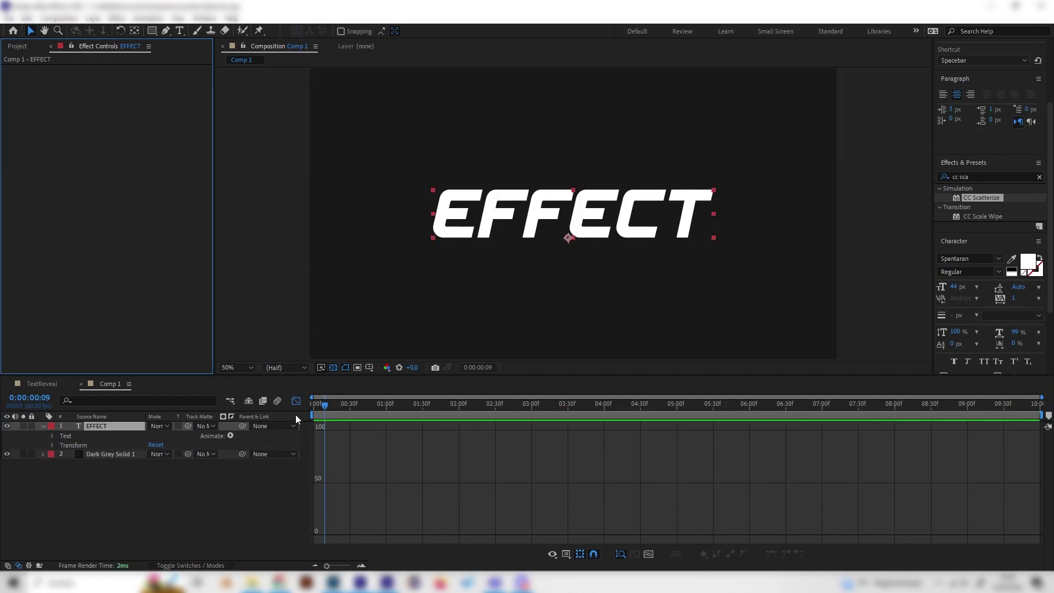
pyautogui.click(295, 400)
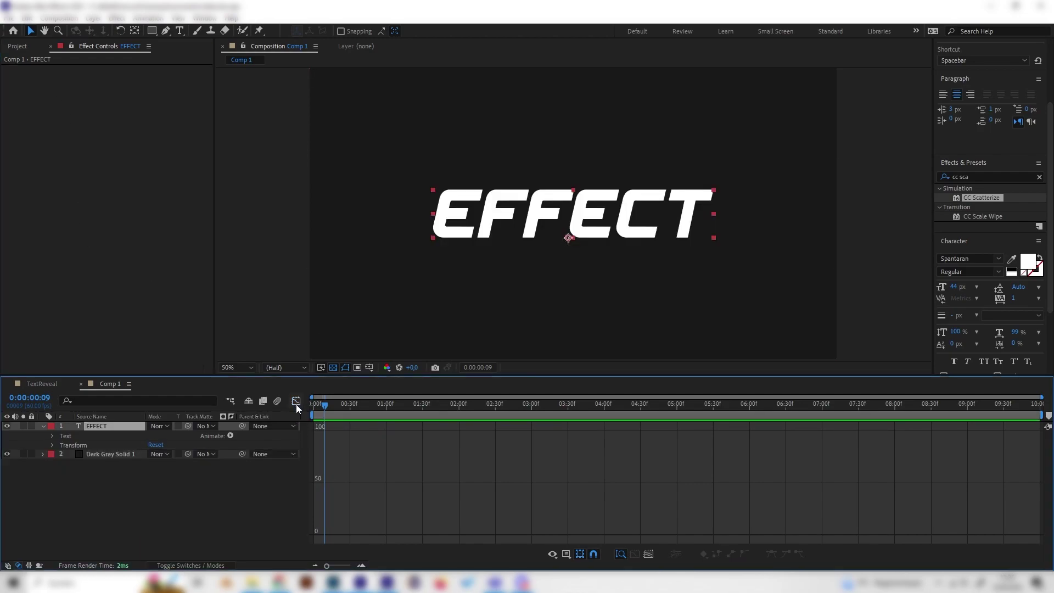
pyautogui.click(296, 400)
pyautogui.click(297, 405)
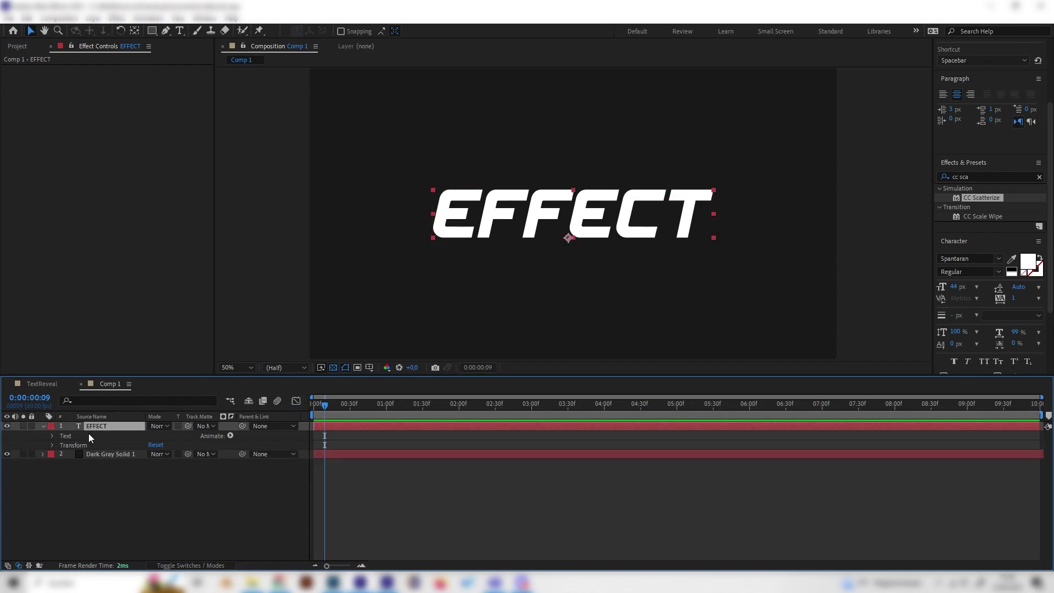
pyautogui.scroll(1, 983, 200)
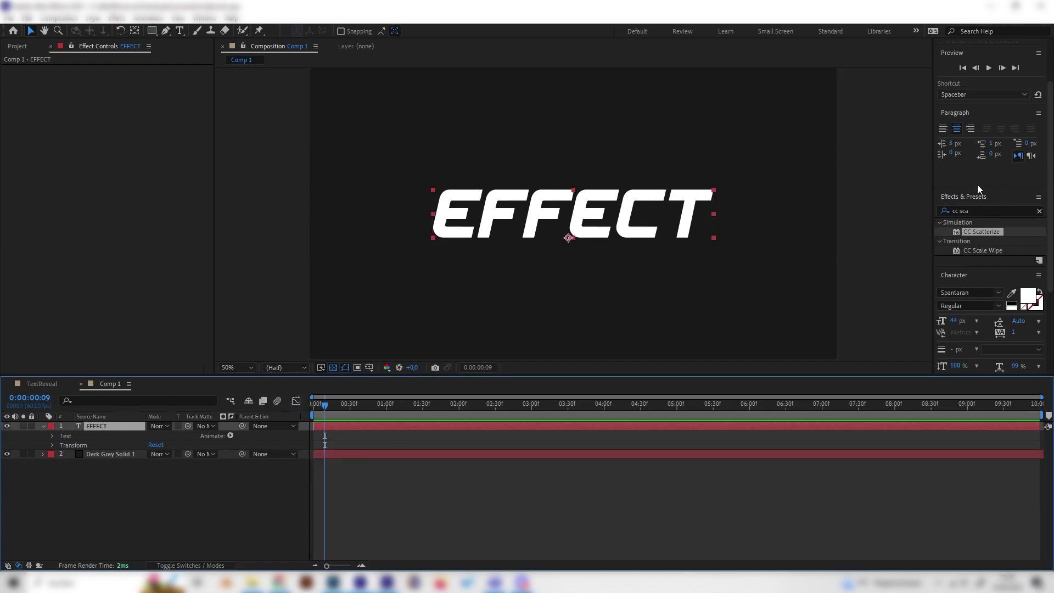
# Find the Block Dissolve transition effect and apply it to the EFFECT text layer
pyautogui.click(983, 209)
pyautogui.write('blo')
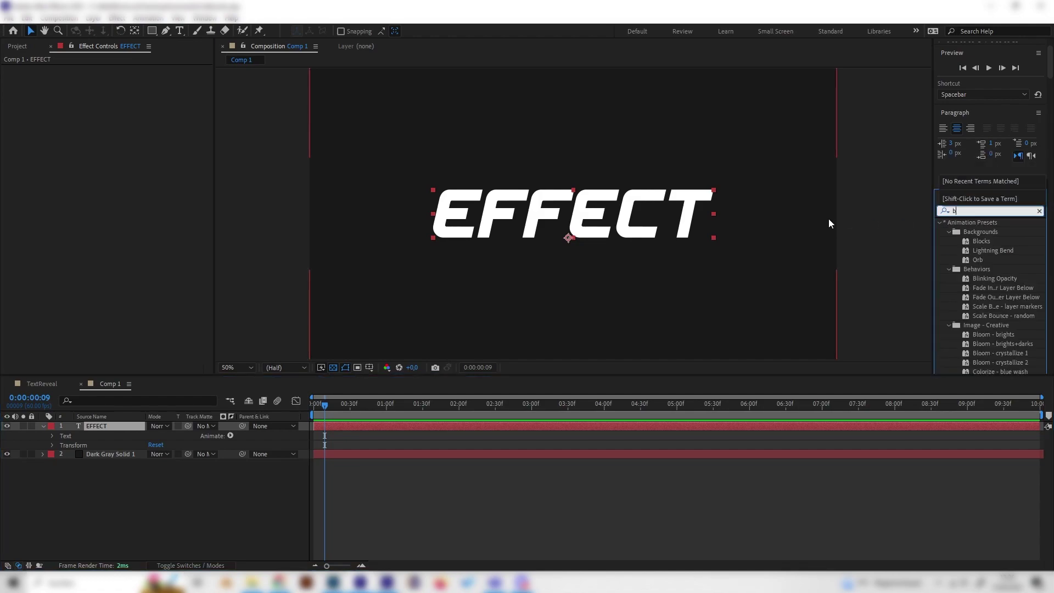
pyautogui.write('ck')
pyautogui.click(982, 334)
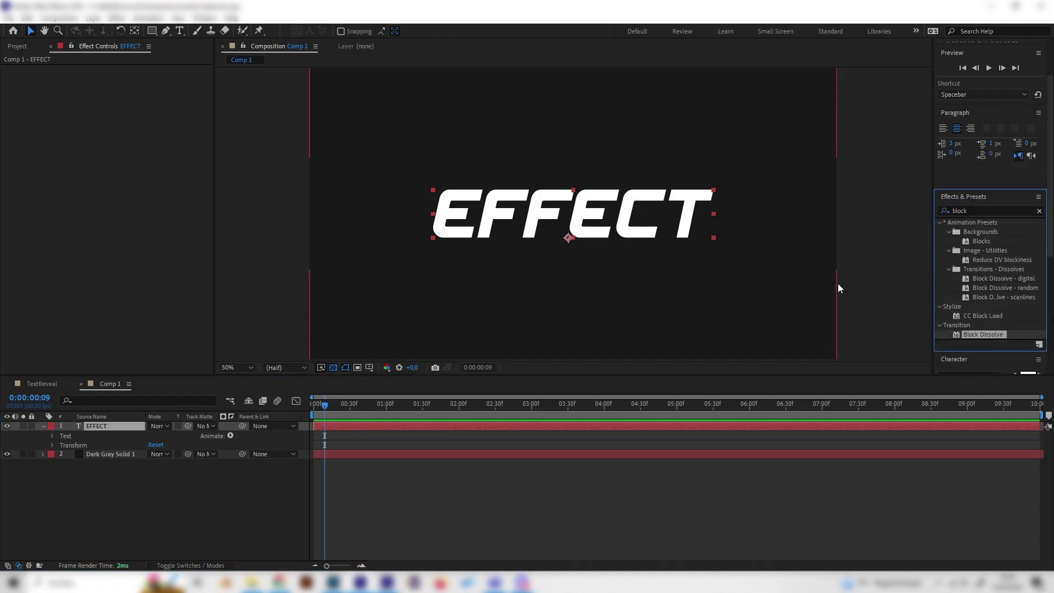
pyautogui.moveTo(838, 283); pyautogui.dragTo(875, 305)
pyautogui.moveTo(985, 336); pyautogui.dragTo(114, 426)
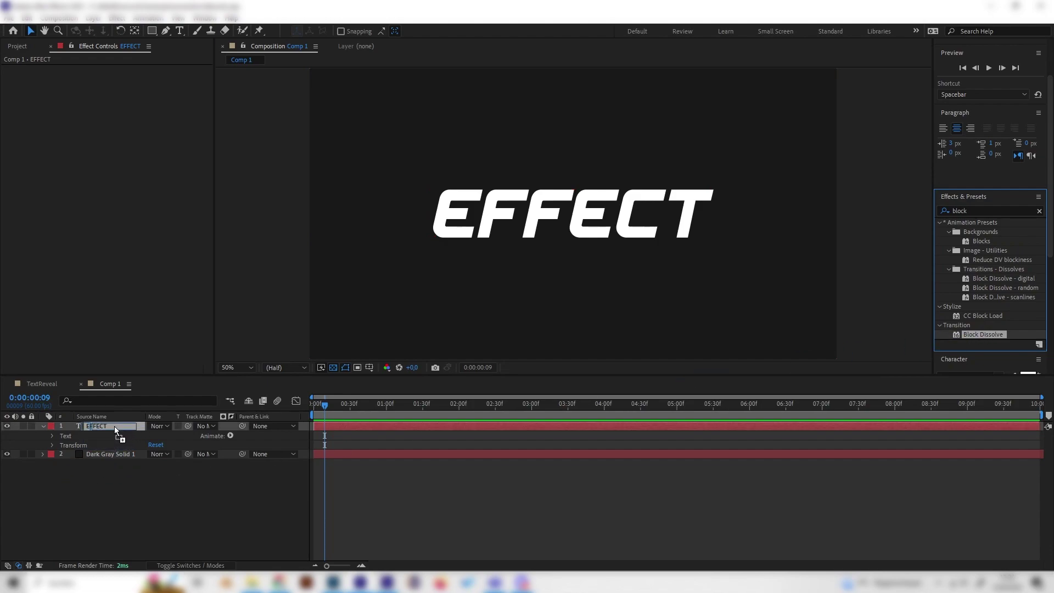
# Keyframe Block Dissolve's Transition Completion from 100% at 0:00:00:00 to 0% at about 0:00:02:30
pyautogui.moveTo(327, 406)
pyautogui.mouseDown()
pyautogui.moveTo(353, 406)
pyautogui.moveTo(313, 406)
pyautogui.mouseUp()
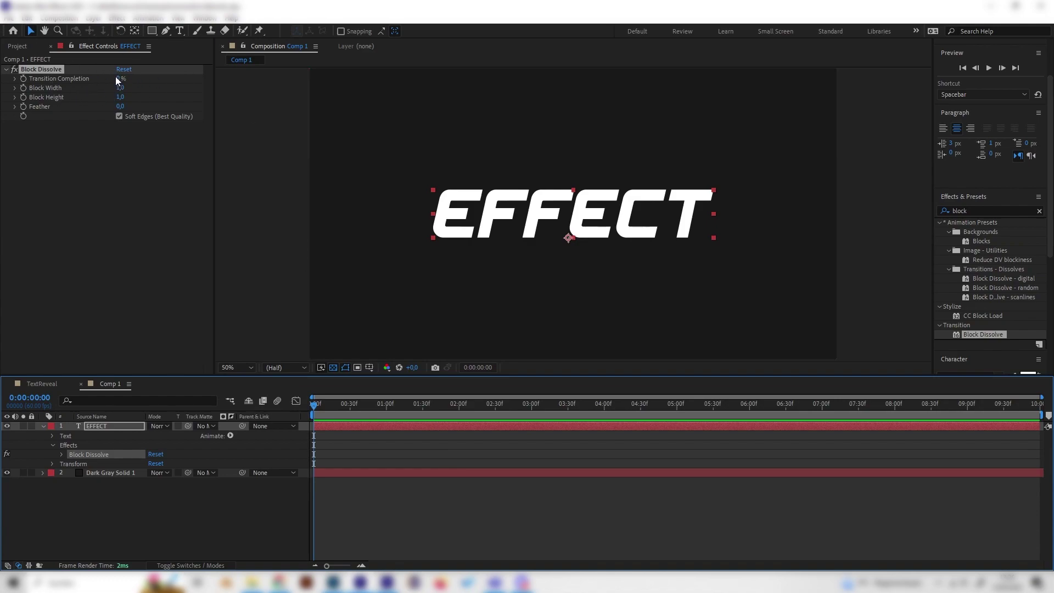
pyautogui.moveTo(118, 80); pyautogui.dragTo(198, 80)
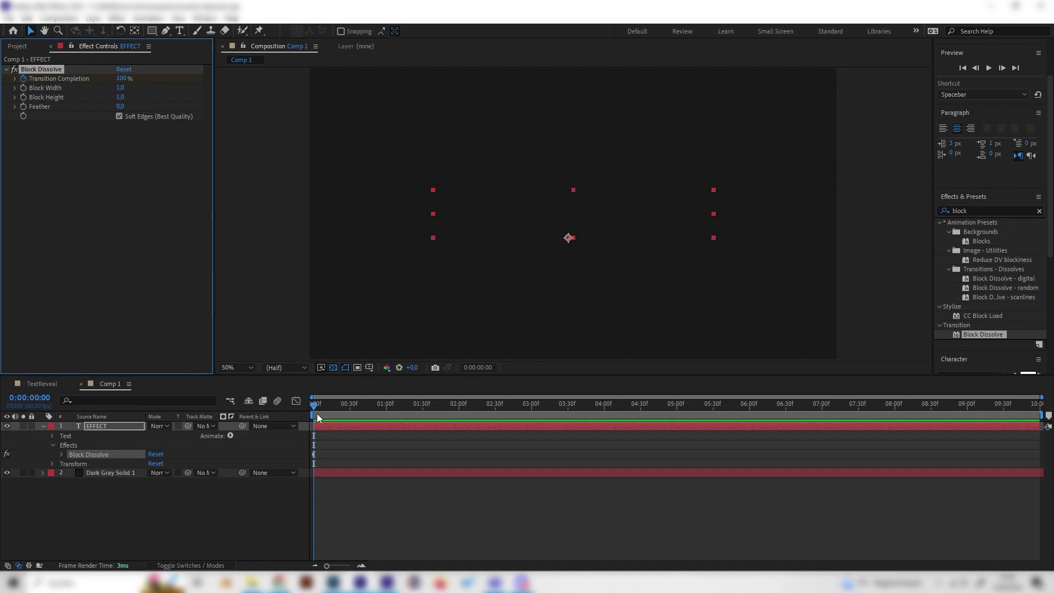
pyautogui.moveTo(324, 404); pyautogui.dragTo(494, 406)
pyautogui.moveTo(122, 78); pyautogui.dragTo(65, 80)
# Check the dissolve at 0:00:01:00, turn off Block Dissolve's Soft Edges, and return to the start at 50% magnification
pyautogui.moveTo(495, 406); pyautogui.dragTo(386, 442)
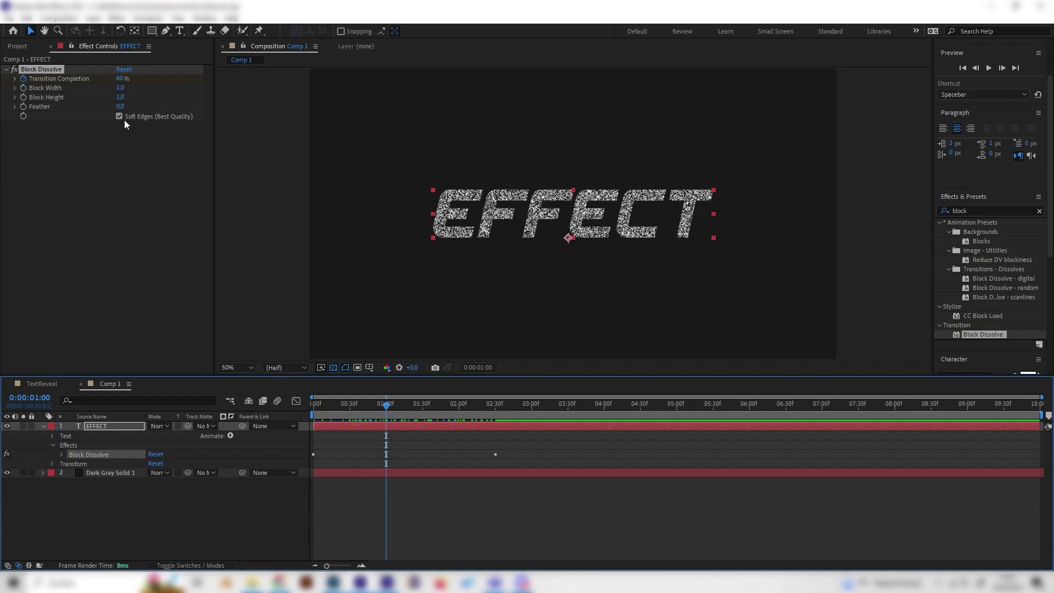
pyautogui.click(120, 117)
pyautogui.press('/')
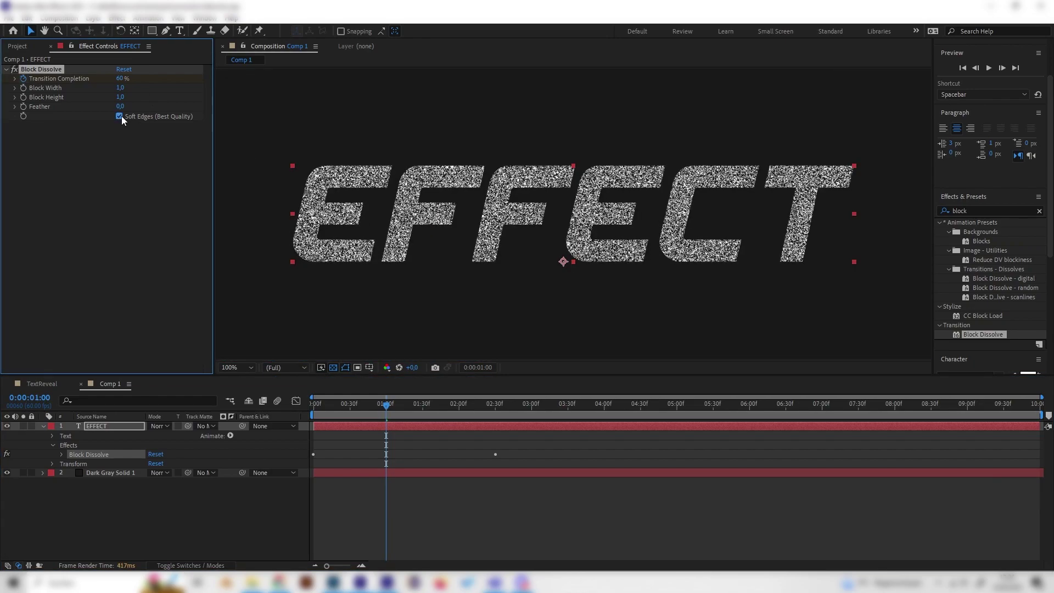
pyautogui.moveTo(377, 405); pyautogui.dragTo(252, 420)
pyautogui.press(',')
pyautogui.press(',')
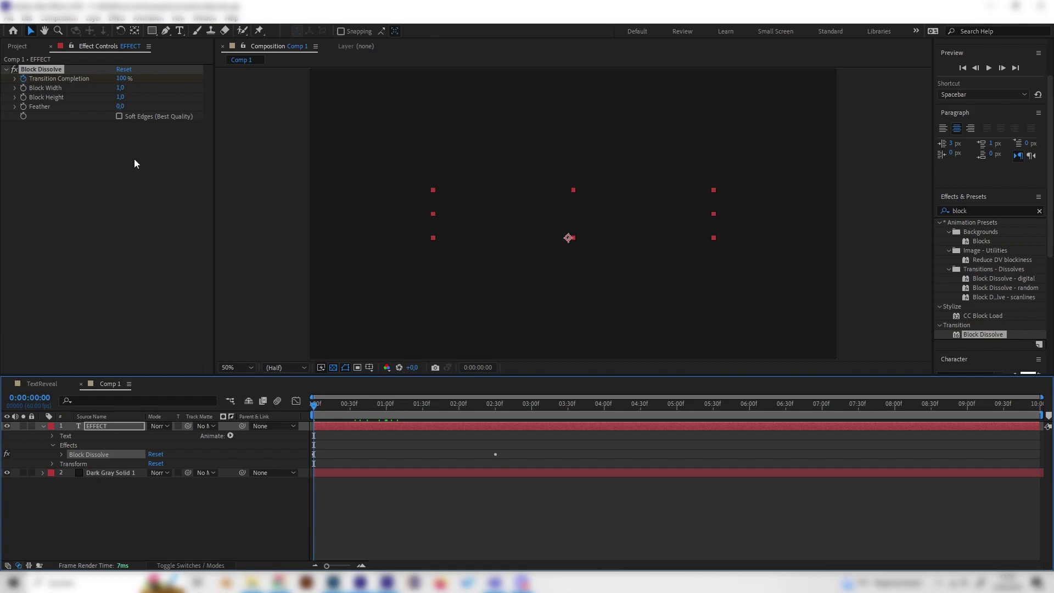
# Set Block Dissolve's Block Height to 3 and scrub through the dissolve to check it
pyautogui.click(120, 97)
pyautogui.write('3')
pyautogui.press('Return')
pyautogui.moveTo(383, 404)
pyautogui.mouseDown()
pyautogui.moveTo(371, 404)
pyautogui.moveTo(469, 406)
pyautogui.moveTo(379, 409)
pyautogui.mouseUp()
# Keyframe Block Width from 1 at the composition start to 600 at 0:00:02:31
pyautogui.press('Home')
pyautogui.click(25, 91)
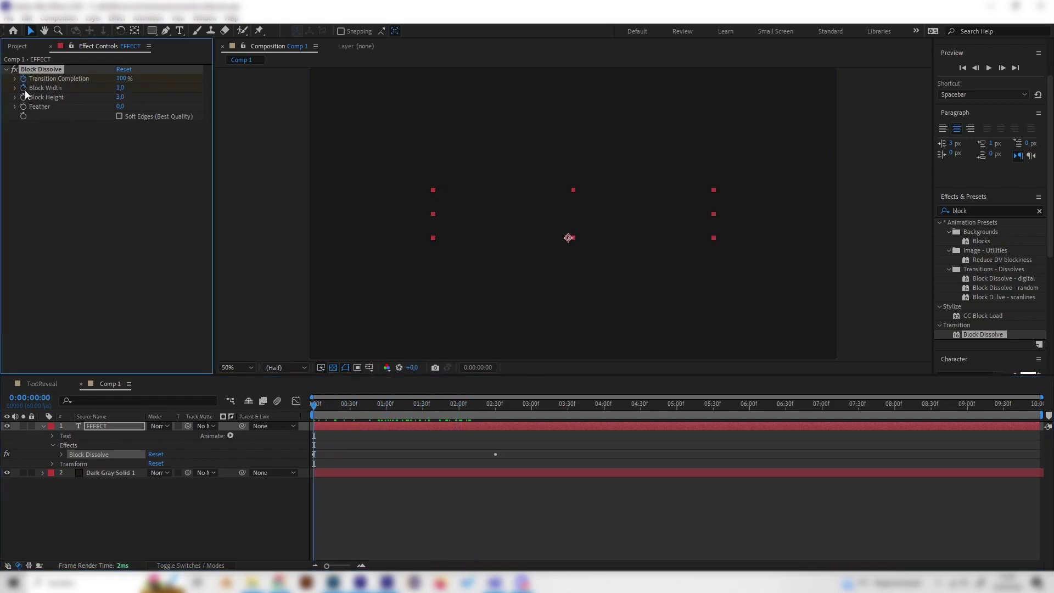
pyautogui.moveTo(483, 405); pyautogui.dragTo(499, 405)
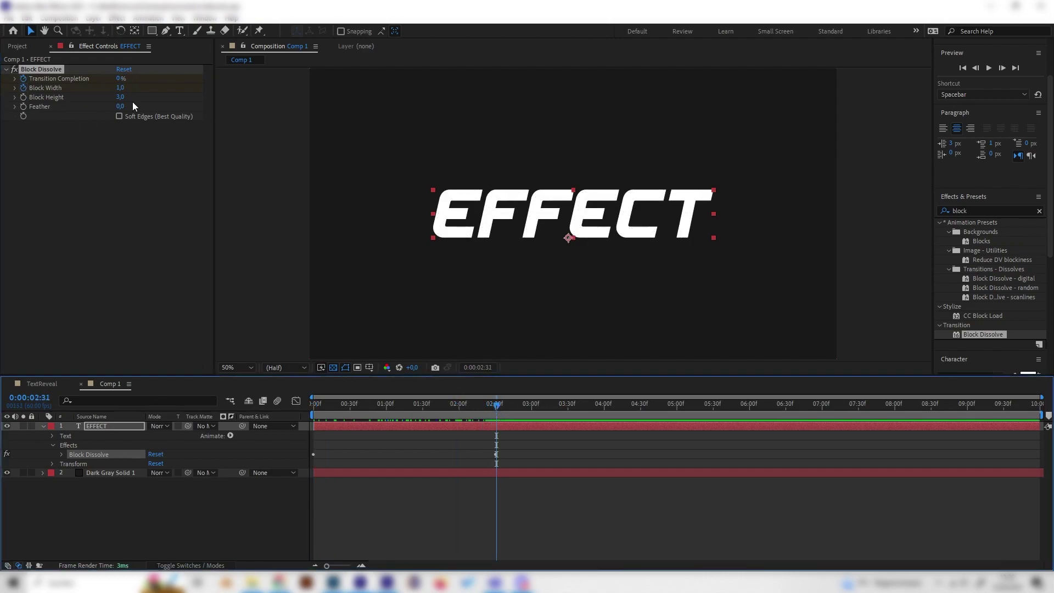
pyautogui.click(121, 88)
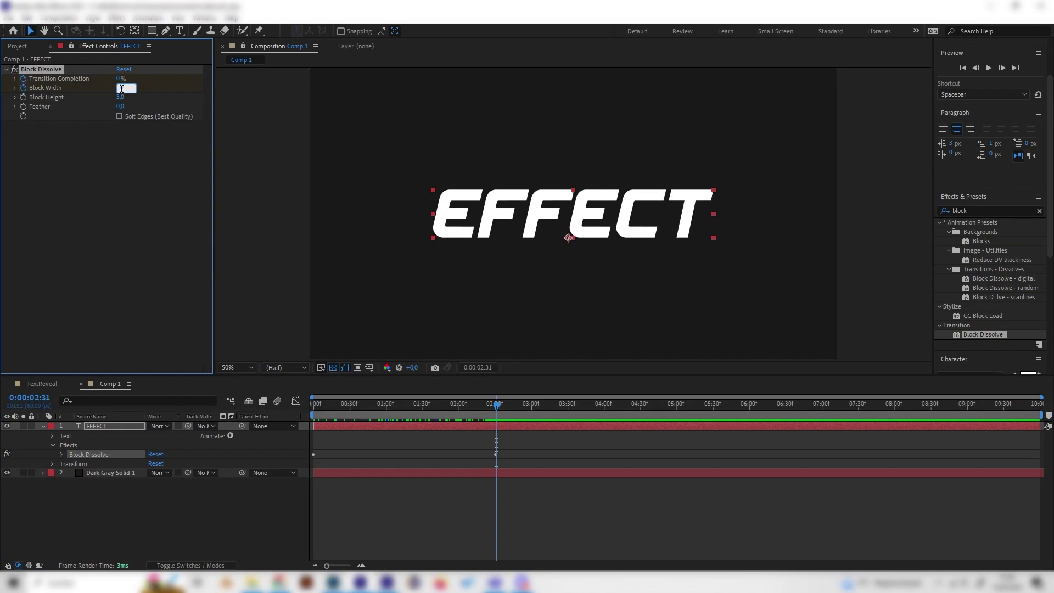
pyautogui.write('600')
pyautogui.press('Return')
# Play the Block Dissolve reveal in Comp 1 from the start to review it
pyautogui.moveTo(497, 418); pyautogui.dragTo(288, 440)
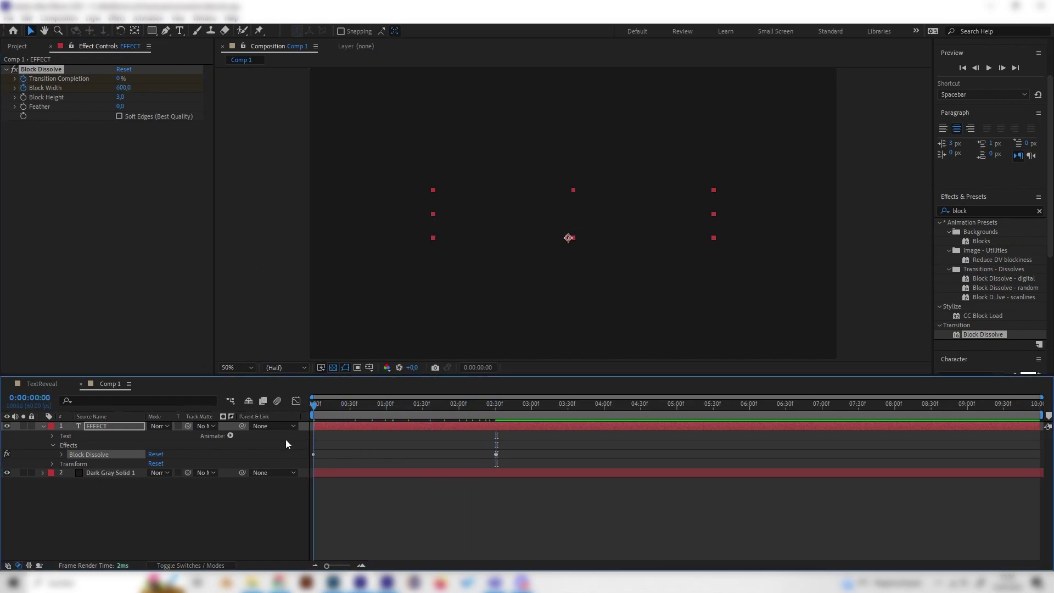
pyautogui.press('space')
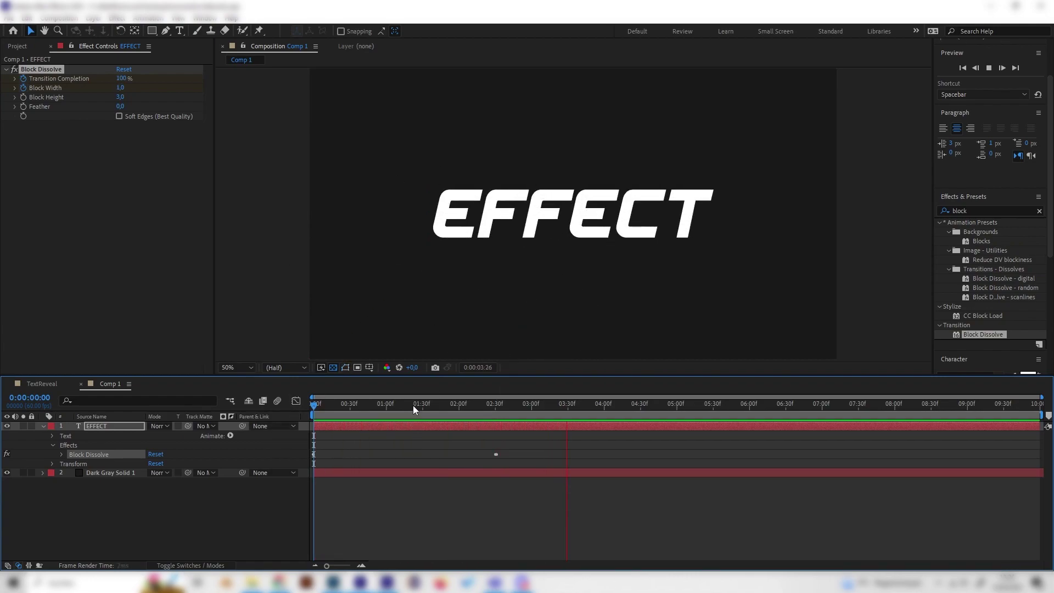
pyautogui.press('space')
pyautogui.press('space')
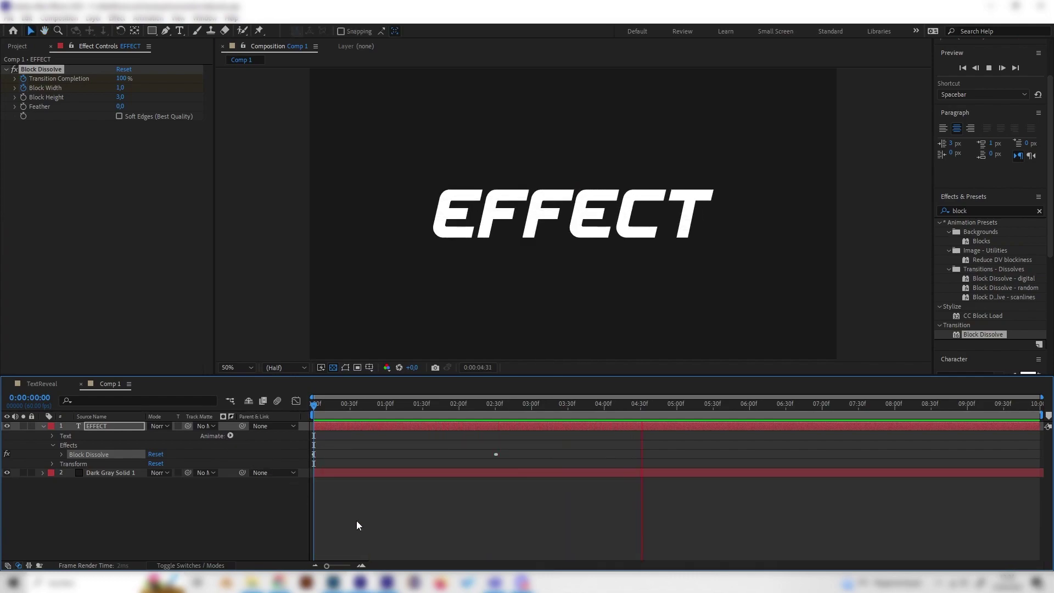
pyautogui.press('space')
# Switch to the TextReveal composition and play its full sequence of title reveals from 0:00:00:00
pyautogui.click(42, 383)
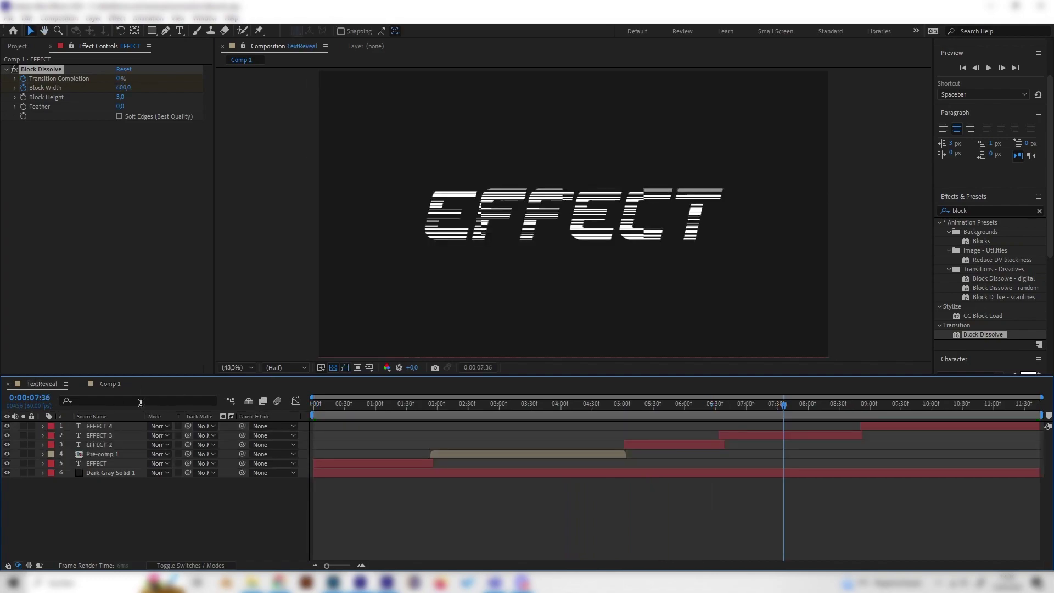
pyautogui.moveTo(321, 409); pyautogui.dragTo(292, 409)
pyautogui.press('space')
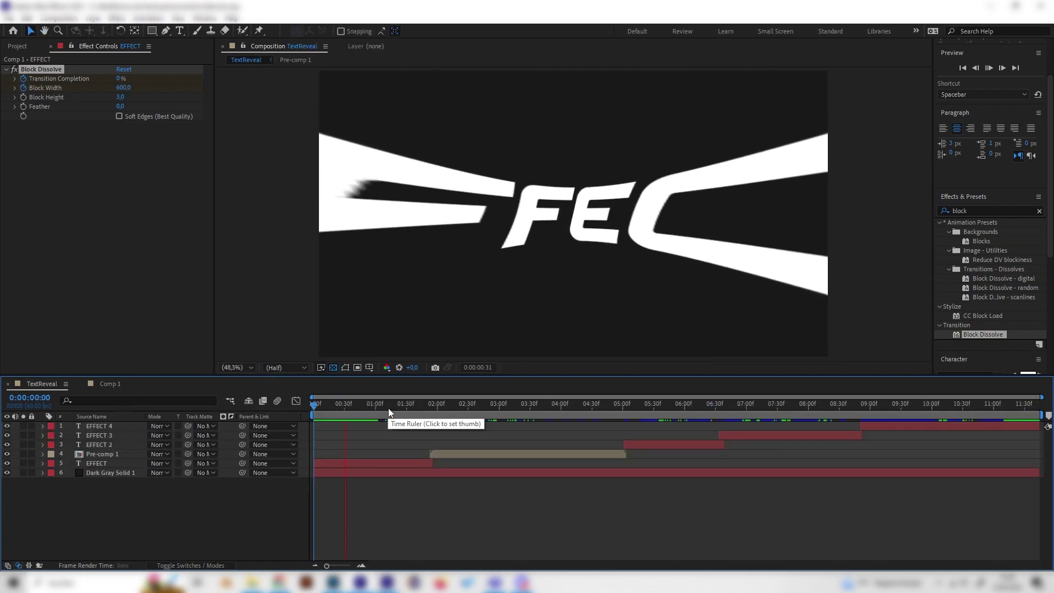